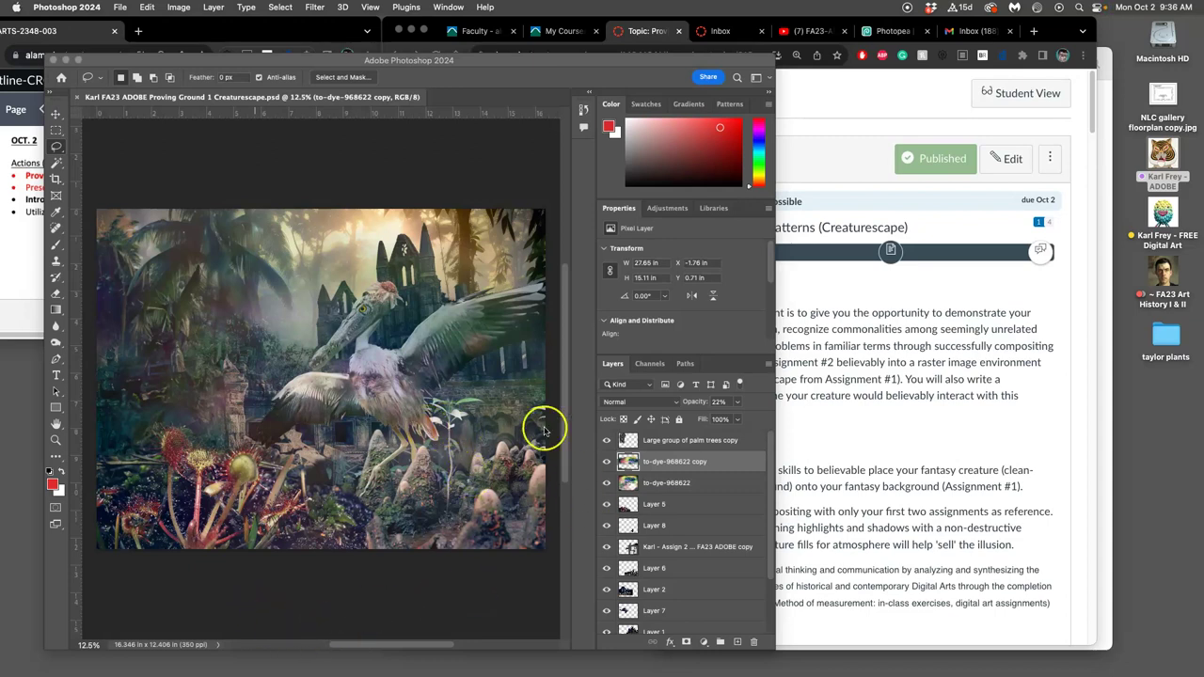
- Hide the to-dye-968622 copy and to-dye-968622 colour layers
{"action": "left_click", "coordinate": [607, 462]}
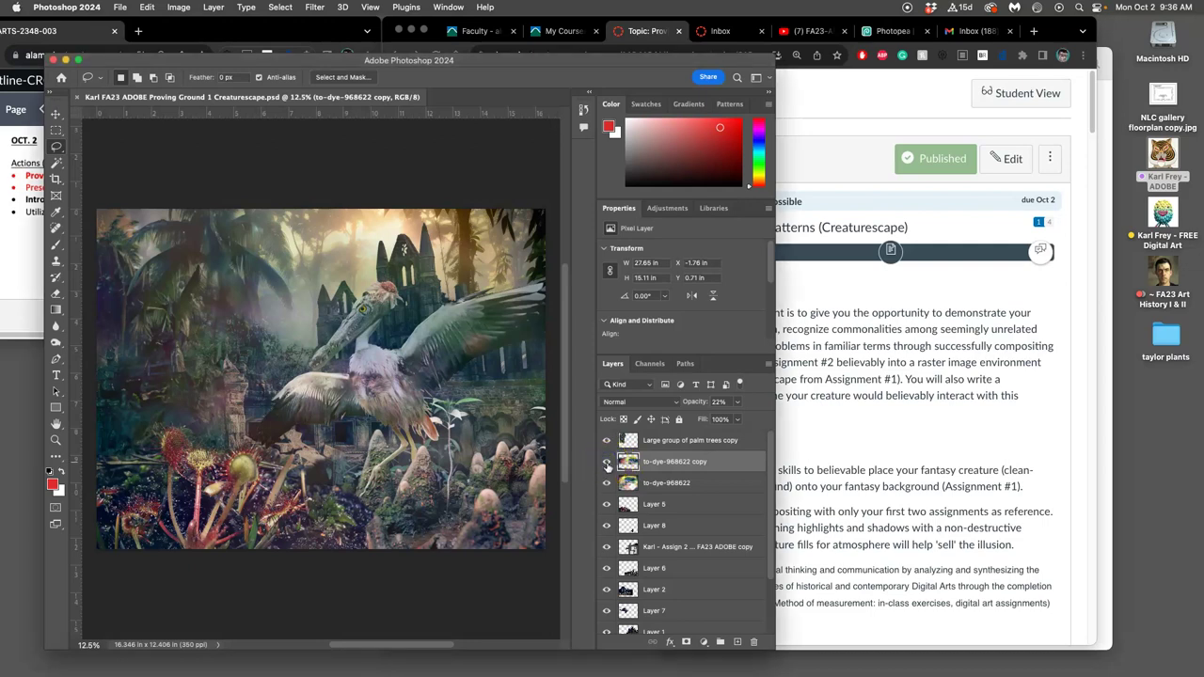
{"action": "left_click", "coordinate": [607, 462]}
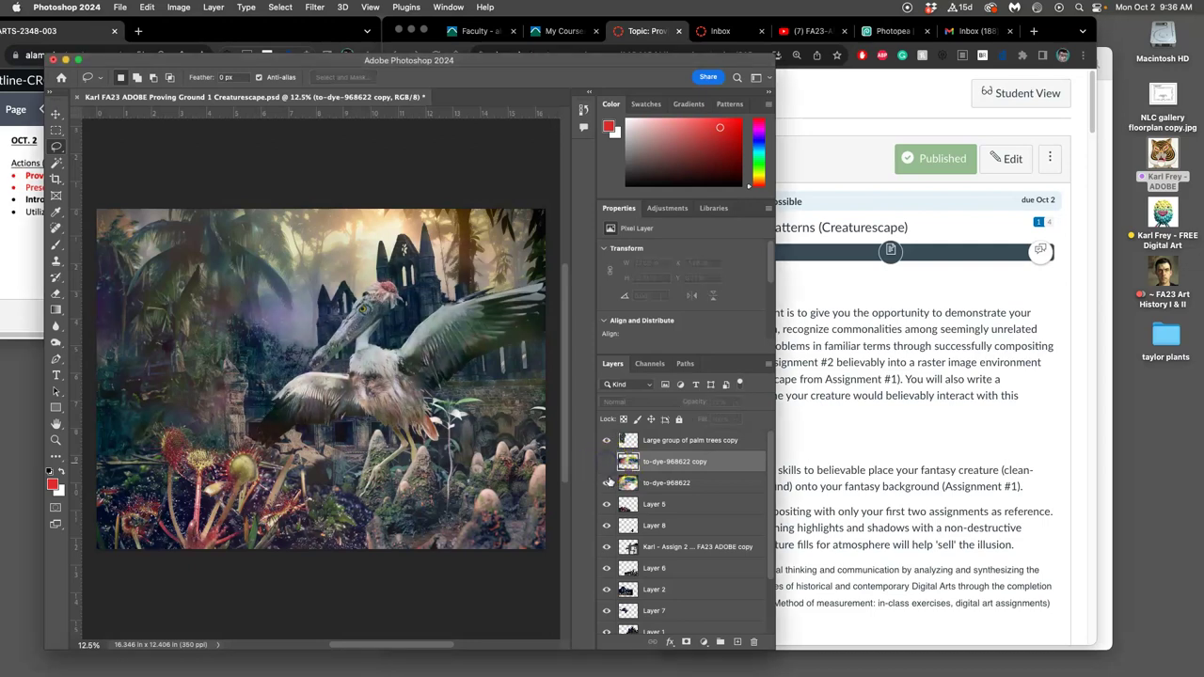
{"action": "left_click", "coordinate": [607, 482]}
- Compare the creature layer on and off, then bring the Proving Ground #1 folder window forward
{"action": "left_click", "coordinate": [607, 547]}
{"action": "left_click", "coordinate": [607, 548]}
{"action": "left_click", "coordinate": [607, 548]}
{"action": "left_click", "coordinate": [607, 548]}
{"action": "left_click", "coordinate": [1127, 261]}
{"action": "left_click", "coordinate": [1122, 233]}
- View the stork creature PNG from Proving Ground #1 in Preview, then close it
{"action": "left_click", "coordinate": [792, 118]}
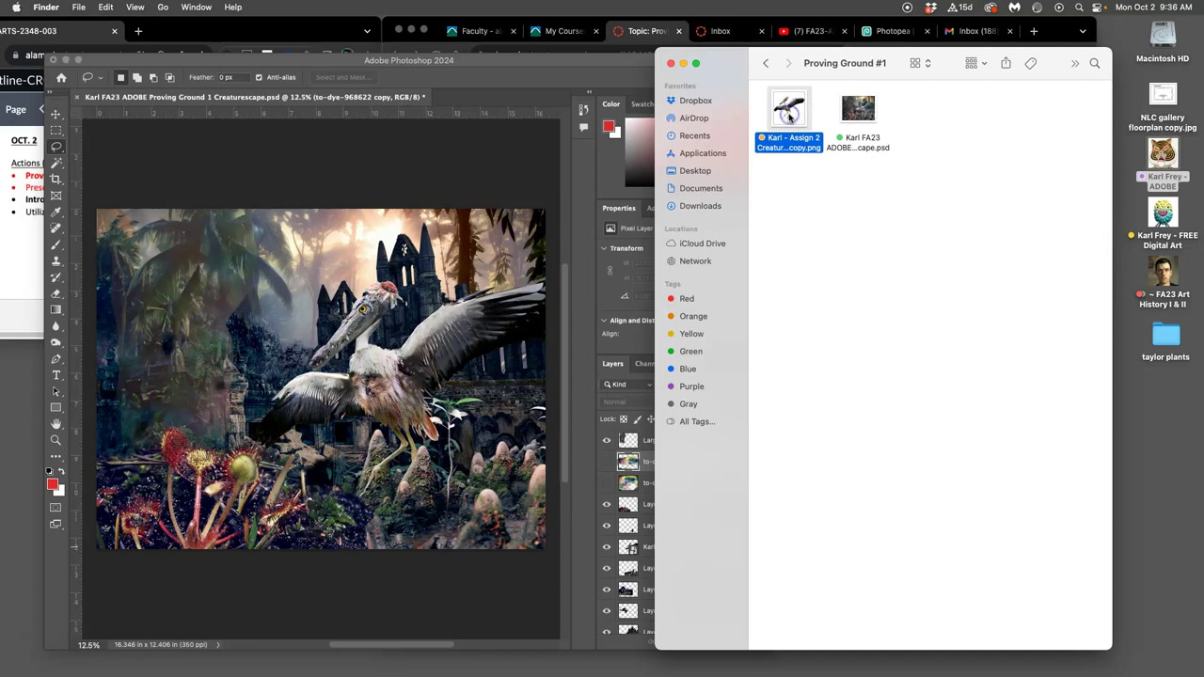
{"action": "double_click", "coordinate": [790, 115]}
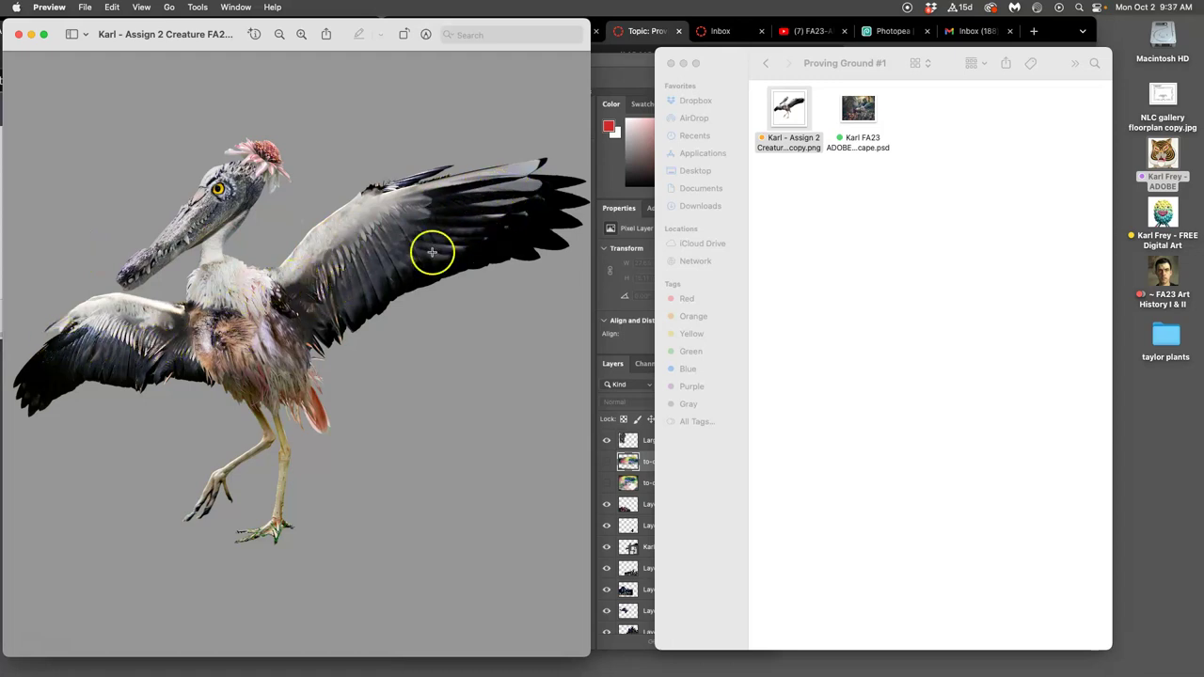
{"action": "left_click", "coordinate": [20, 38]}
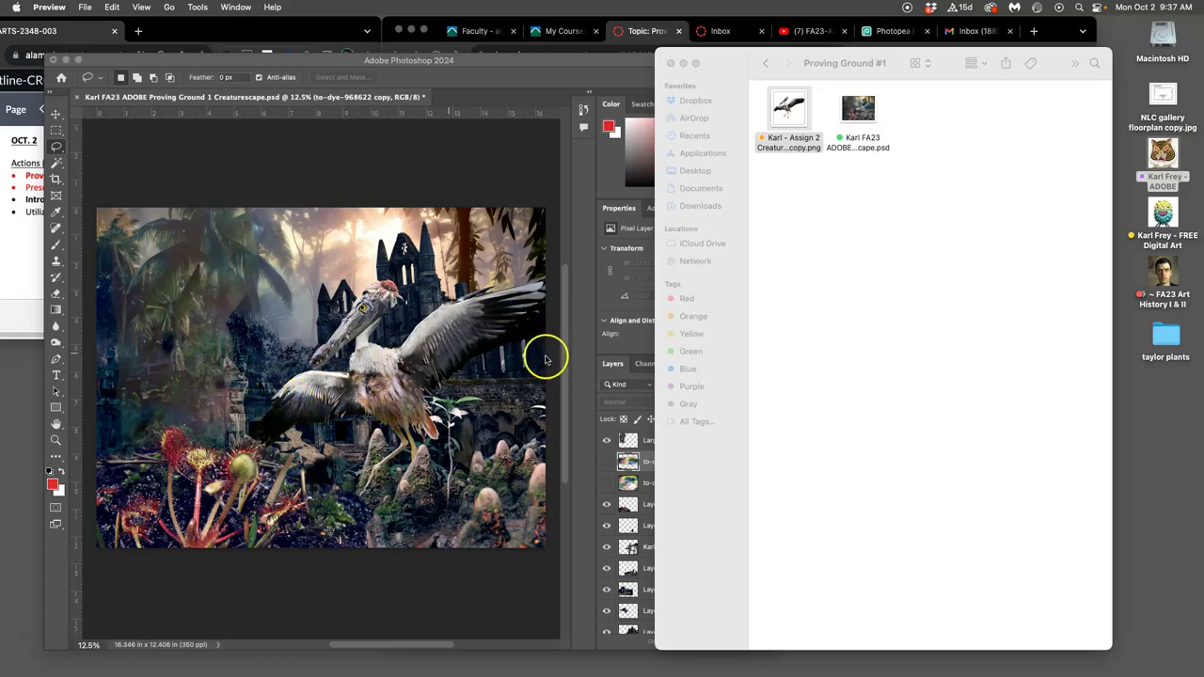
- Back in Photoshop, hide the palm trees copy layer, show both to-dye layers and keep Normal blending
{"action": "left_click", "coordinate": [494, 358]}
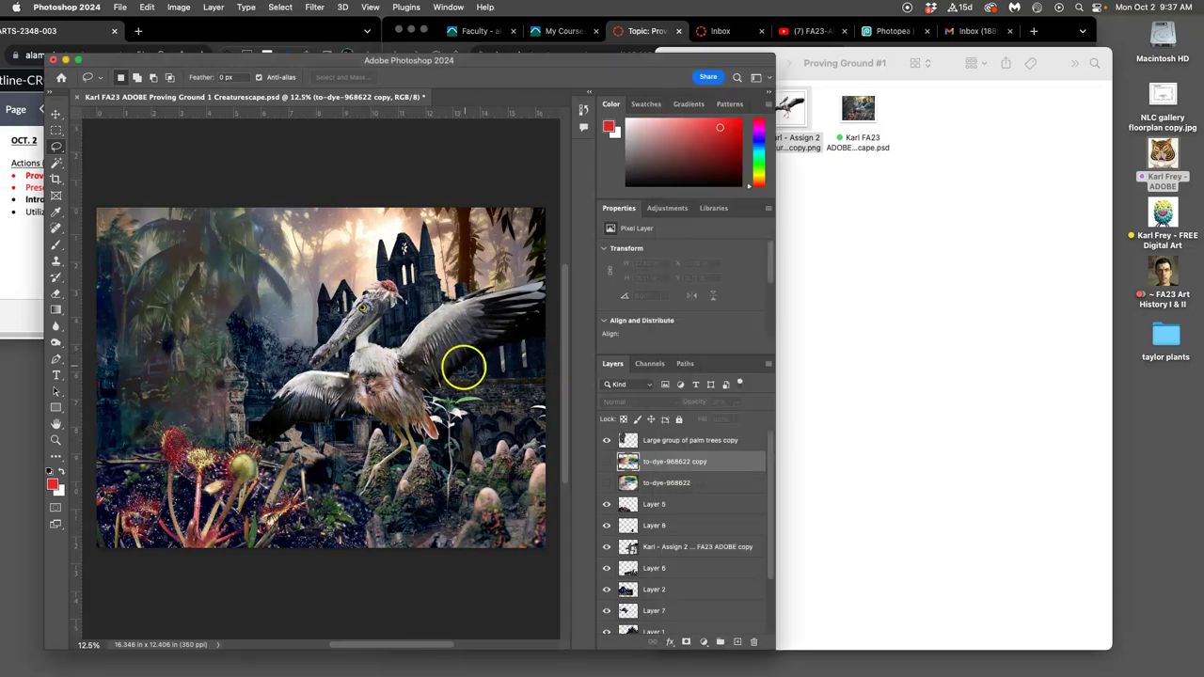
{"action": "mouse_move", "coordinate": [624, 451]}
{"action": "left_mouse_down"}
{"action": "mouse_move", "coordinate": [645, 462]}
{"action": "mouse_move", "coordinate": [649, 451]}
{"action": "mouse_move", "coordinate": [613, 438]}
{"action": "left_mouse_up"}
{"action": "left_click", "coordinate": [607, 440]}
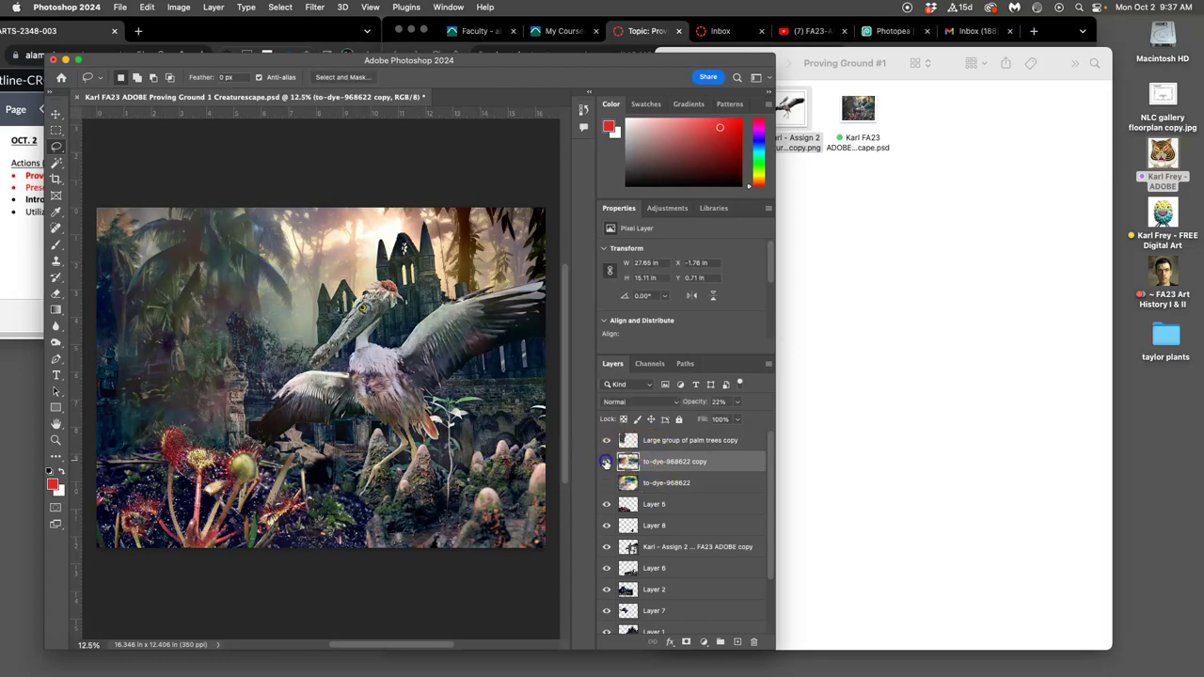
{"action": "left_click", "coordinate": [607, 461]}
{"action": "left_click", "coordinate": [606, 485]}
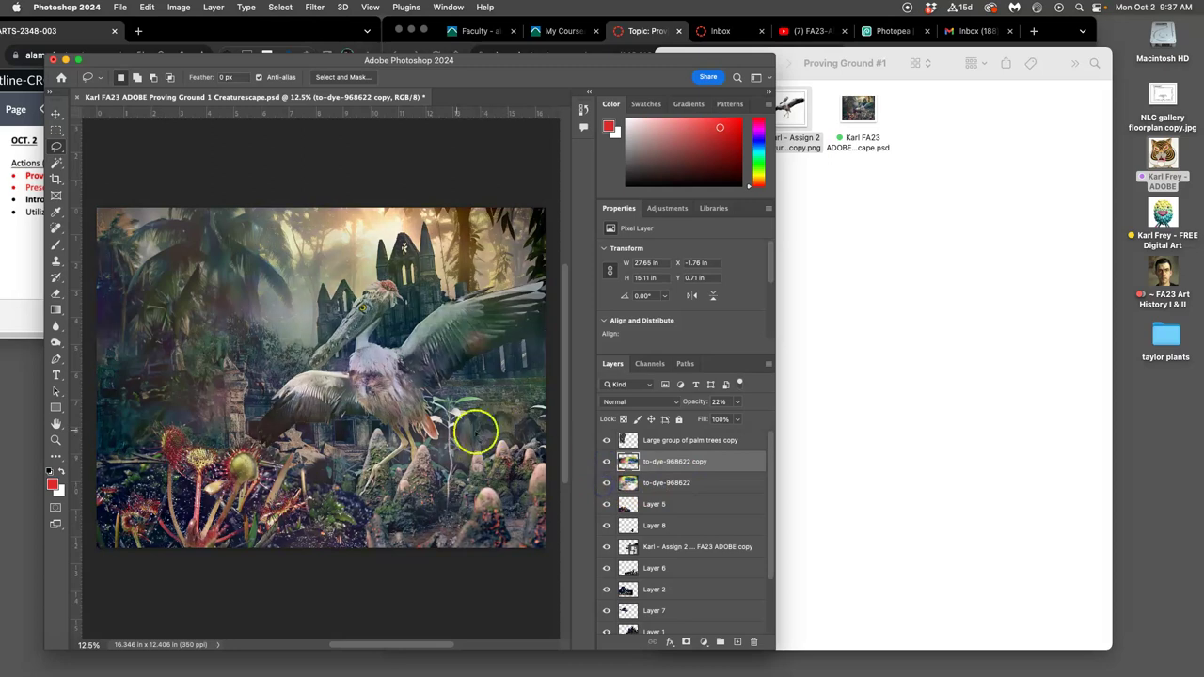
{"action": "left_click", "coordinate": [654, 402]}
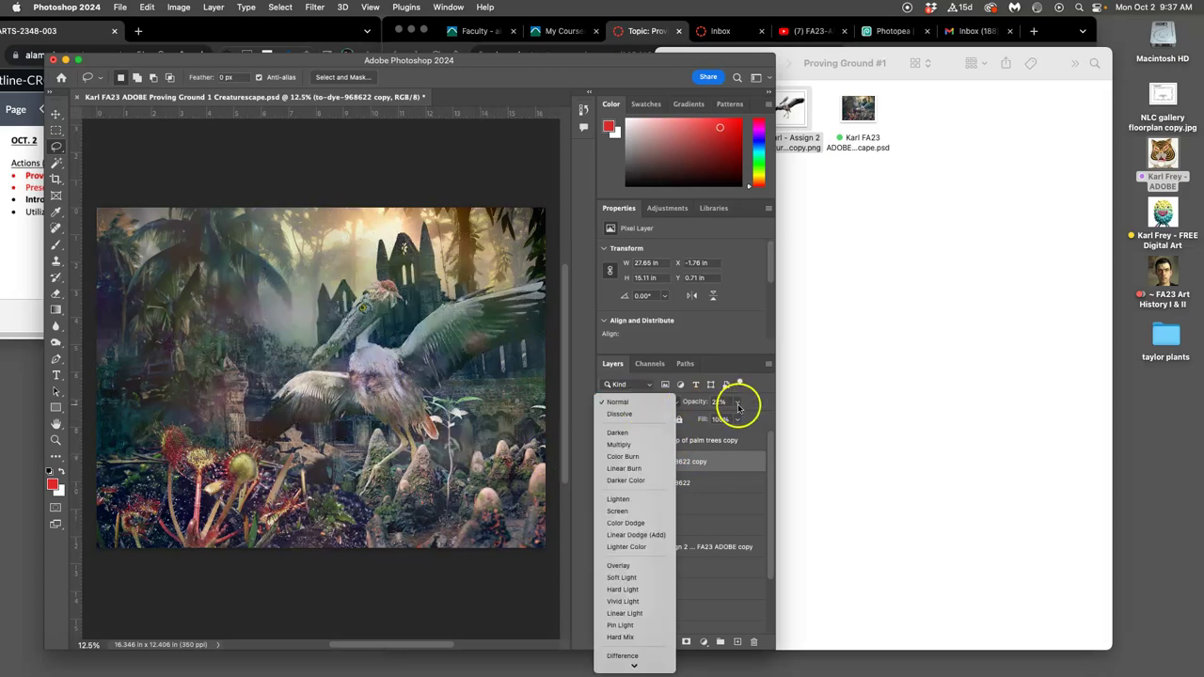
{"action": "left_click", "coordinate": [739, 403]}
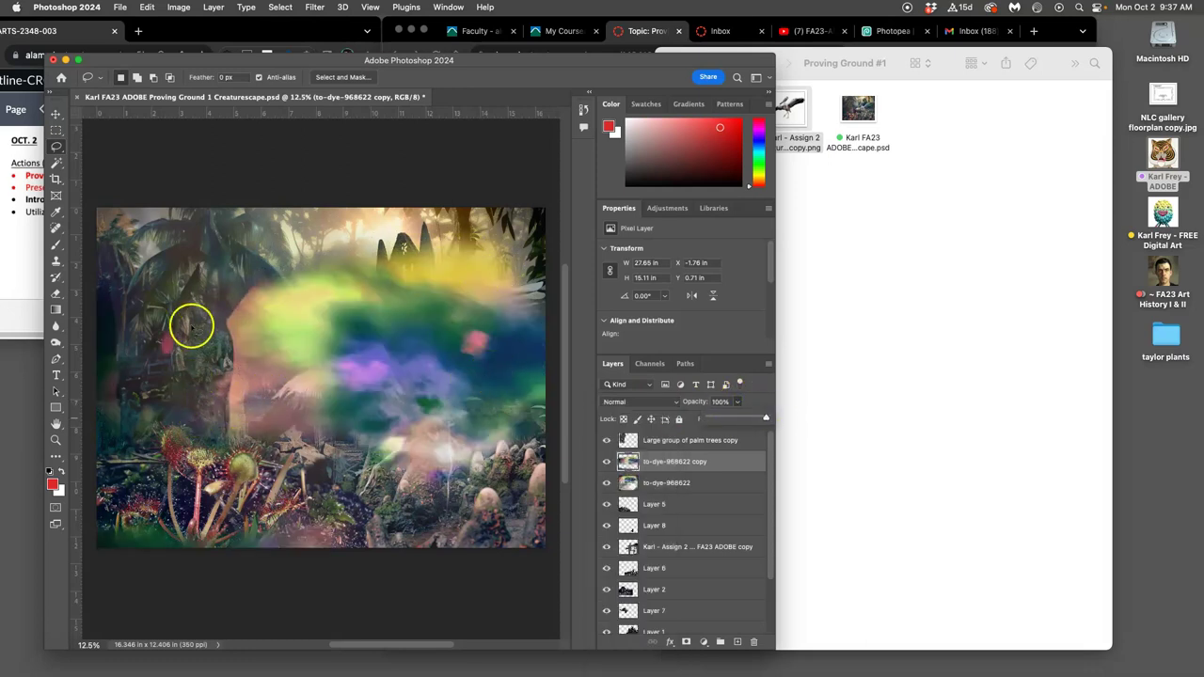
{"action": "left_click", "coordinate": [57, 294]}
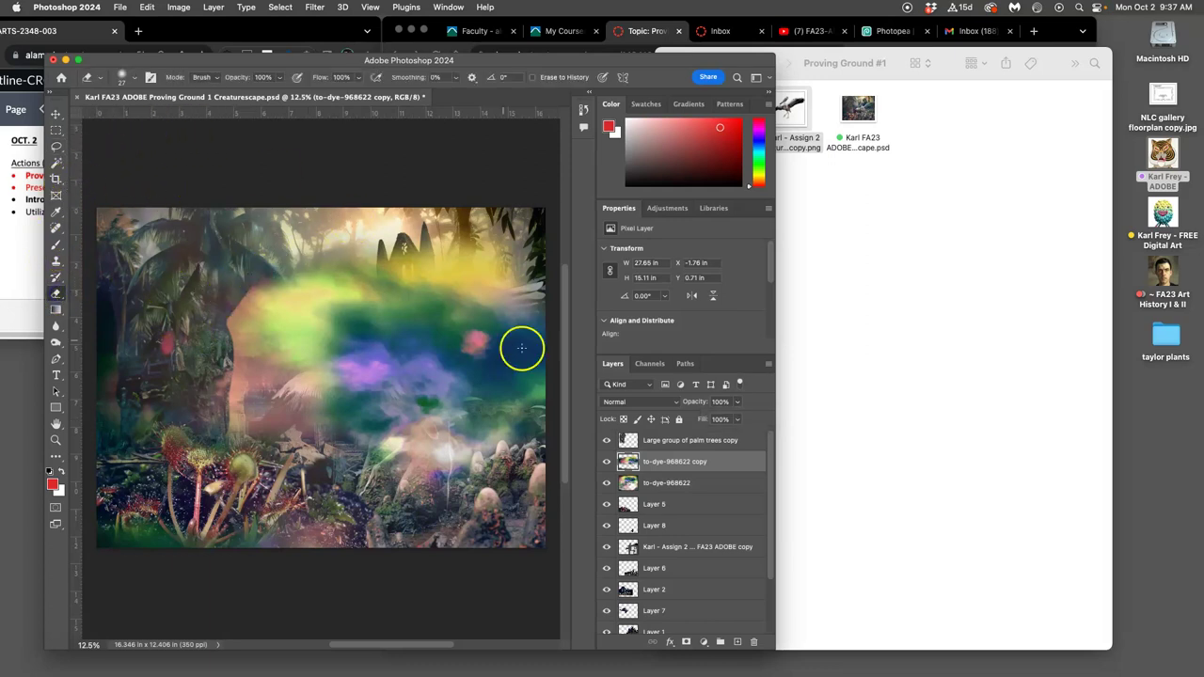
- Move to-dye-968622 copy above the palm trees layer and fade it to 20% opacity
{"action": "left_click_drag", "start_coordinate": [663, 460], "coordinate": [654, 435]}
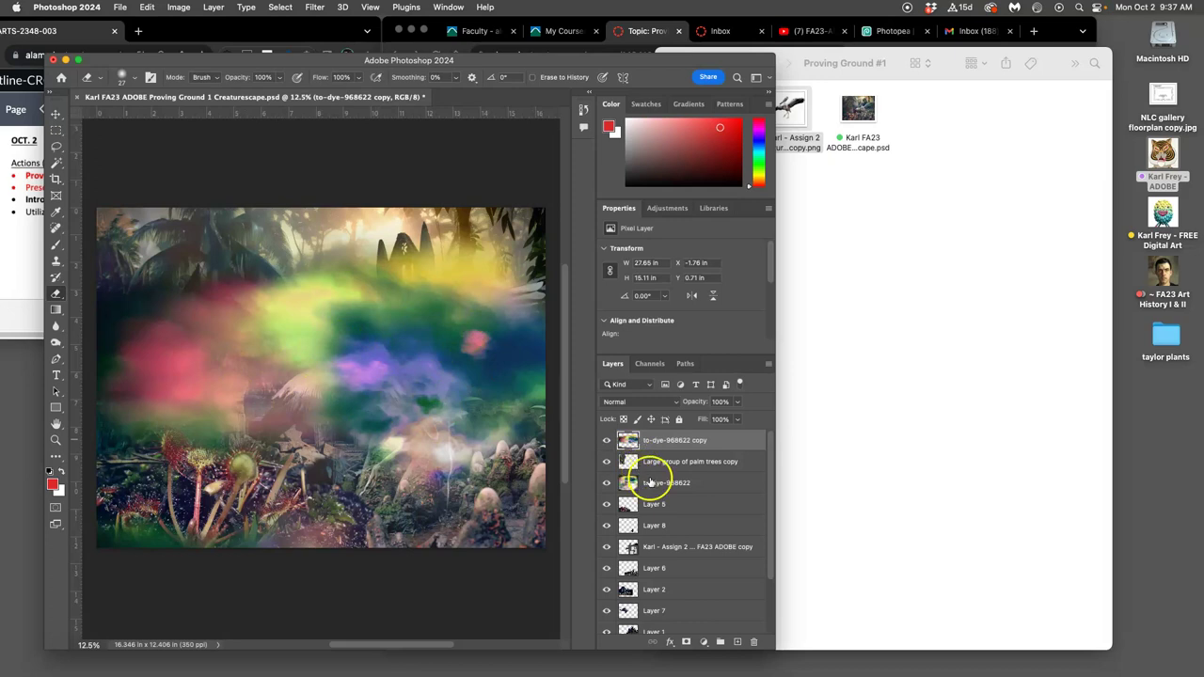
{"action": "left_click_drag", "start_coordinate": [645, 462], "coordinate": [646, 462]}
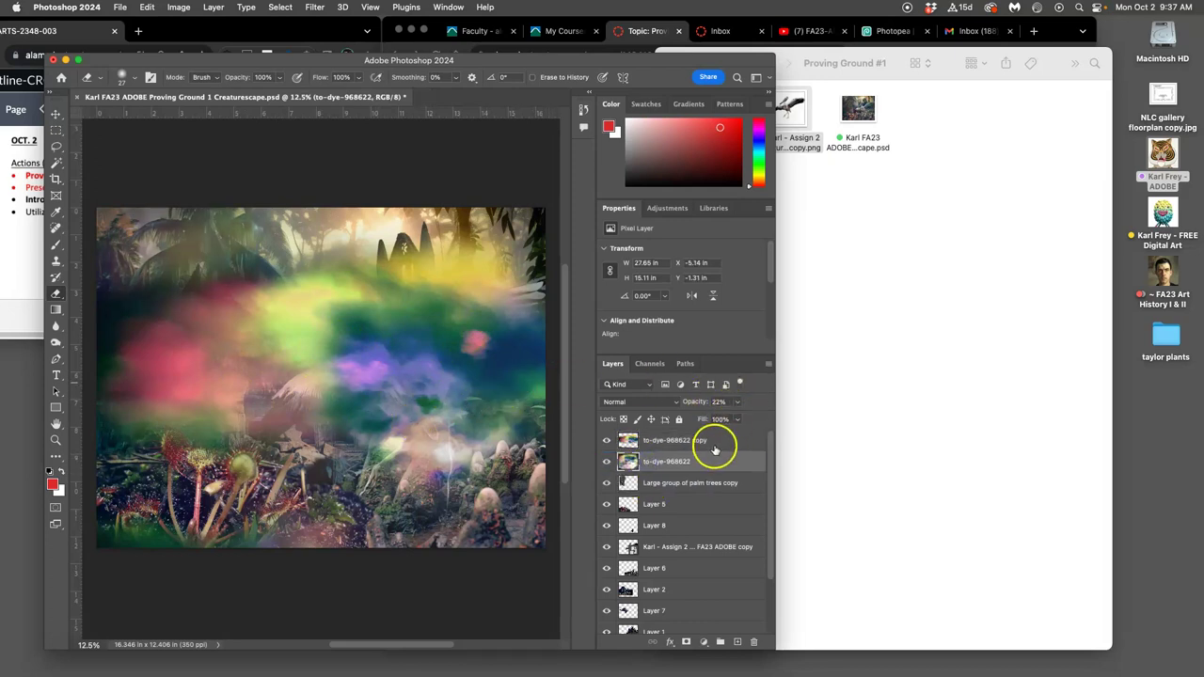
{"action": "left_click", "coordinate": [713, 440]}
{"action": "left_click", "coordinate": [737, 403]}
{"action": "left_click_drag", "start_coordinate": [732, 419], "coordinate": [691, 420]}
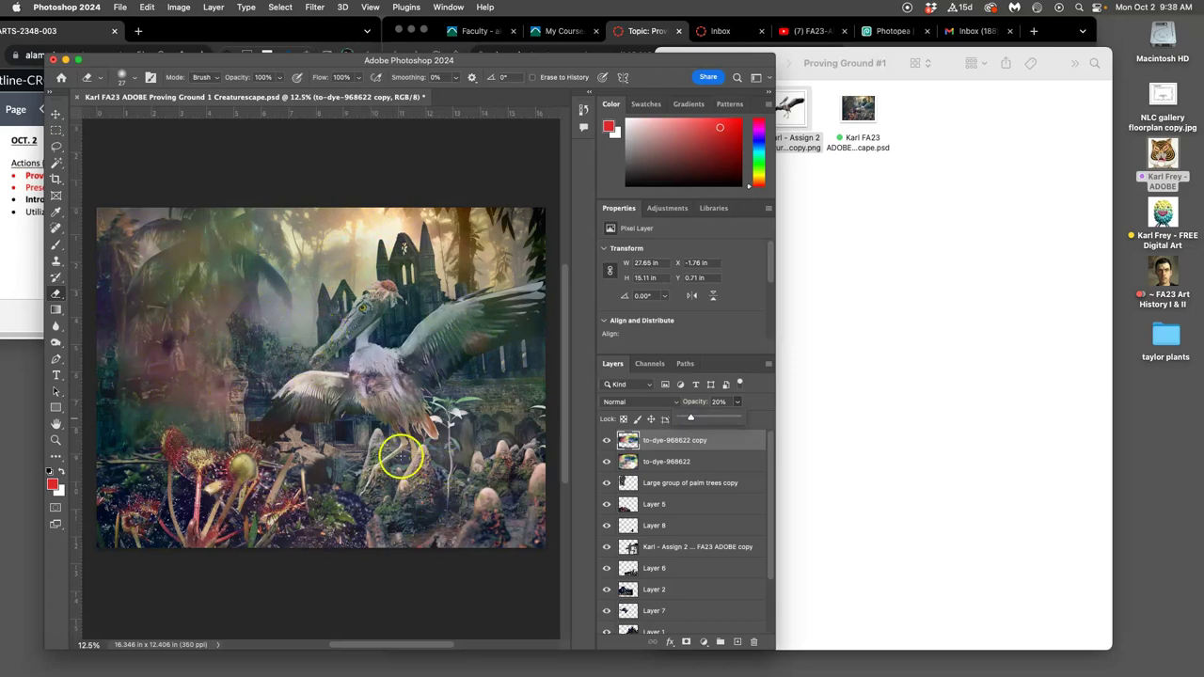
- Toggle the to-dye and palm trees layers off and on to compare the result
{"action": "left_click", "coordinate": [606, 441]}
{"action": "left_click", "coordinate": [606, 440]}
{"action": "left_click", "coordinate": [606, 462]}
{"action": "left_click", "coordinate": [606, 462]}
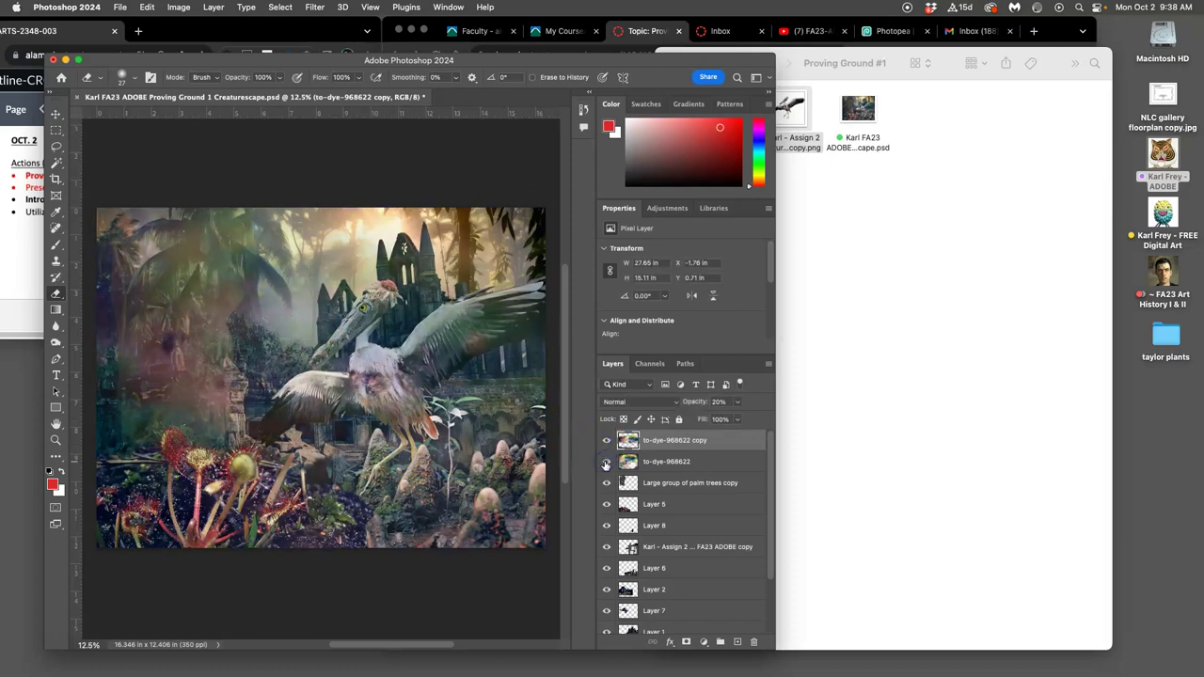
{"action": "left_click", "coordinate": [606, 445]}
{"action": "left_click", "coordinate": [603, 444]}
{"action": "left_click", "coordinate": [606, 483]}
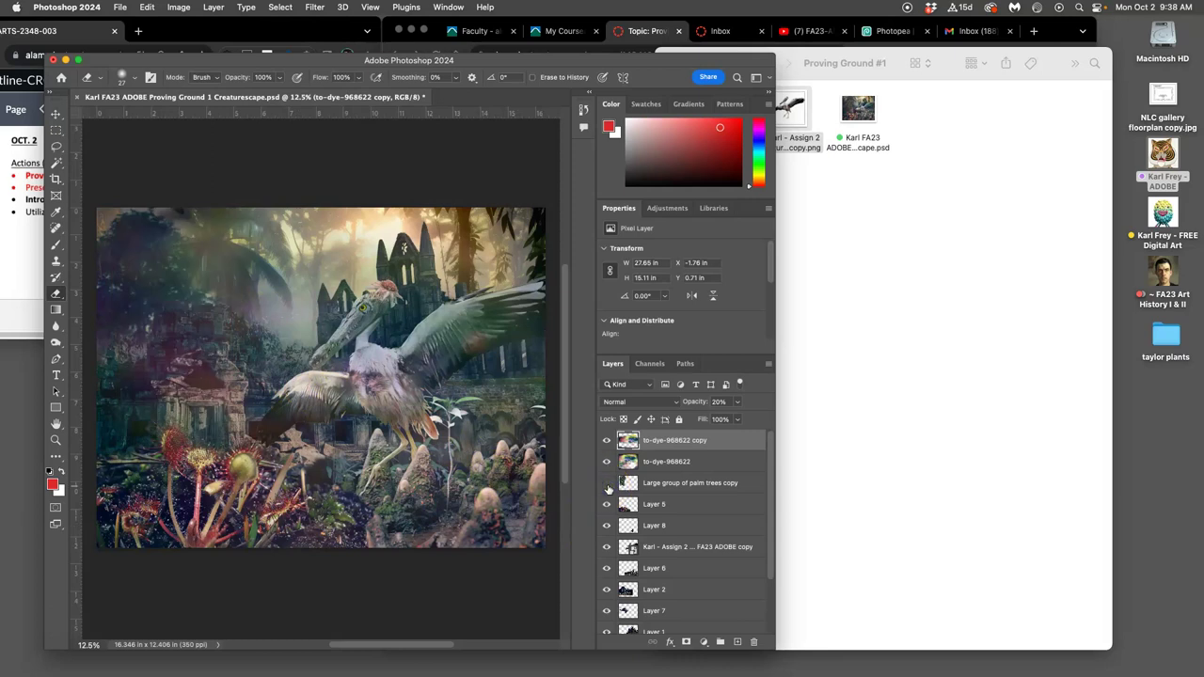
{"action": "left_click", "coordinate": [607, 485]}
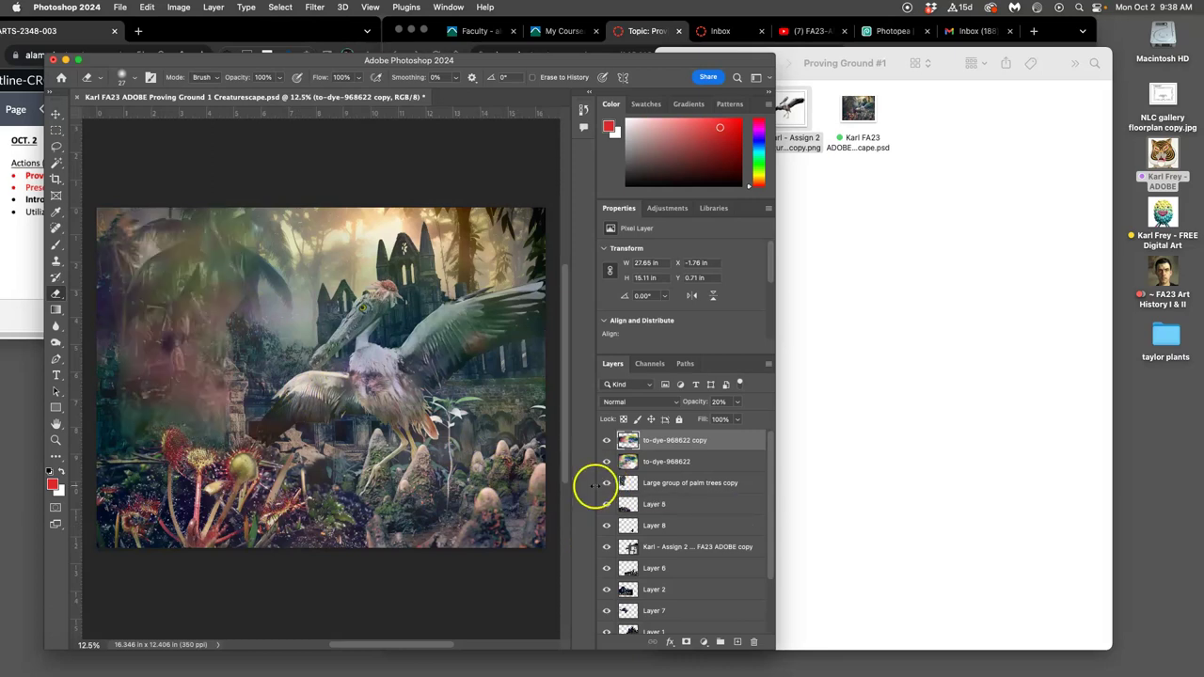
- Select the Large group of palm trees copy layer and set the eraser hardness to 21%
{"action": "left_click", "coordinate": [680, 488]}
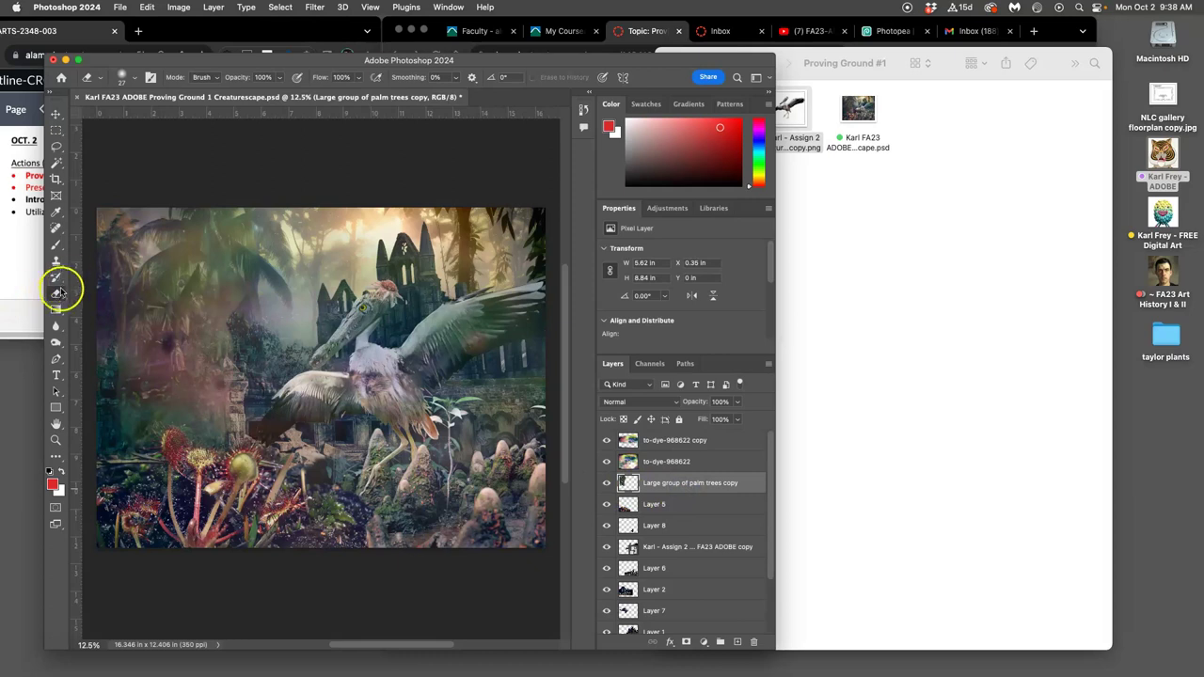
{"action": "left_click", "coordinate": [136, 78]}
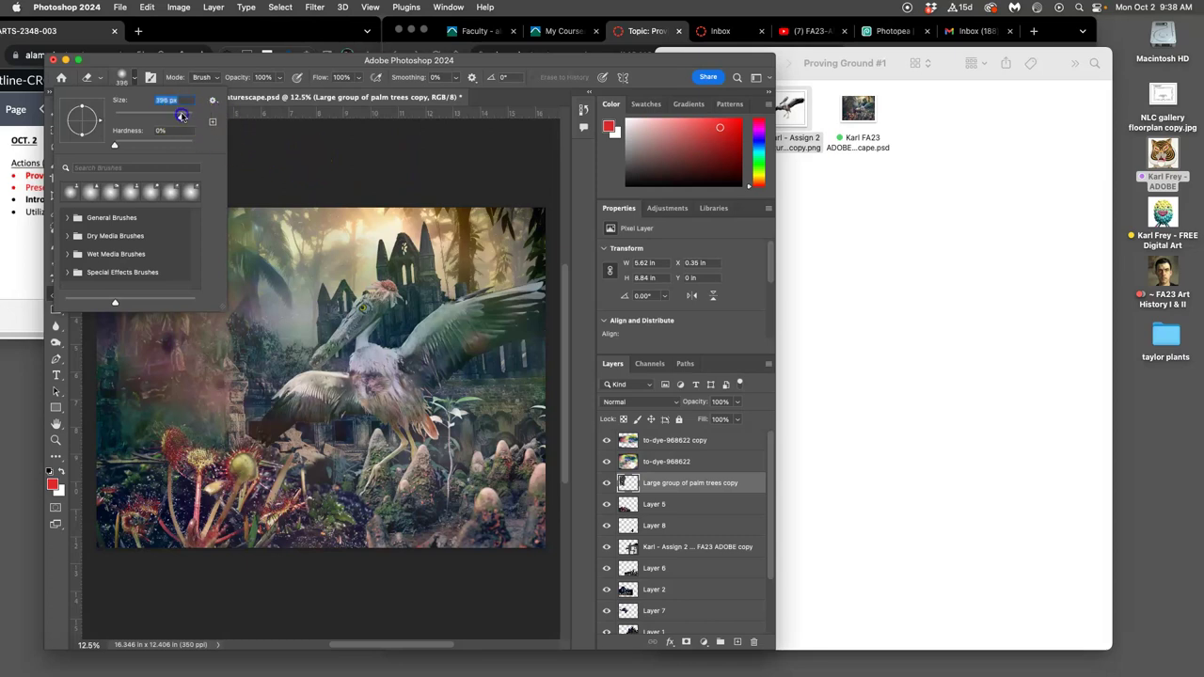
{"action": "left_click_drag", "start_coordinate": [116, 144], "coordinate": [131, 147]}
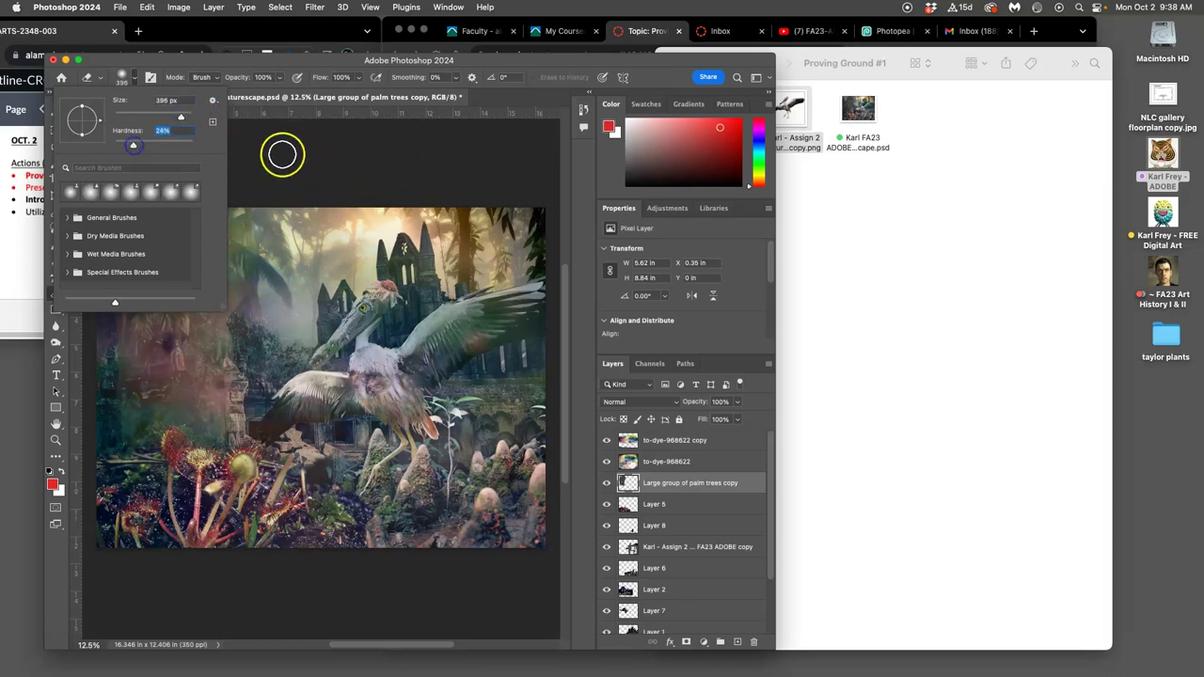
{"action": "left_click", "coordinate": [279, 277]}
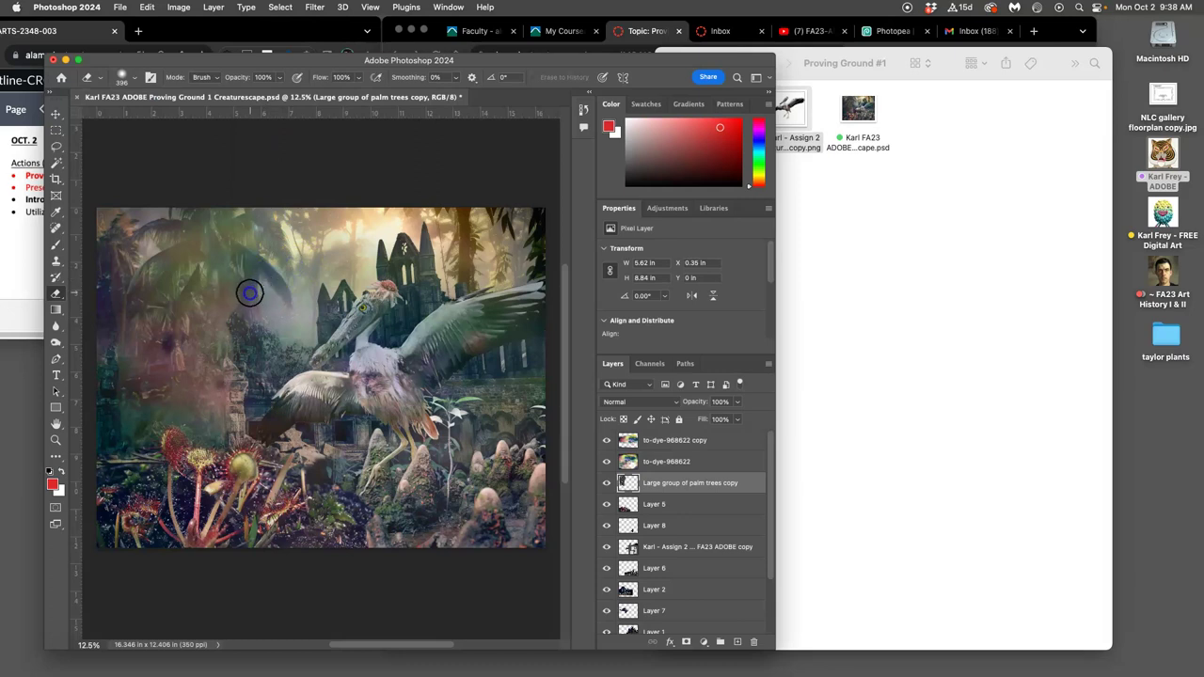
{"action": "mouse_move", "coordinate": [235, 279]}
{"action": "left_mouse_down"}
{"action": "mouse_move", "coordinate": [339, 288]}
{"action": "mouse_move", "coordinate": [300, 338]}
{"action": "mouse_move", "coordinate": [260, 359]}
{"action": "mouse_move", "coordinate": [258, 406]}
{"action": "mouse_move", "coordinate": [230, 397]}
{"action": "mouse_move", "coordinate": [221, 424]}
{"action": "mouse_move", "coordinate": [225, 389]}
{"action": "left_mouse_up"}
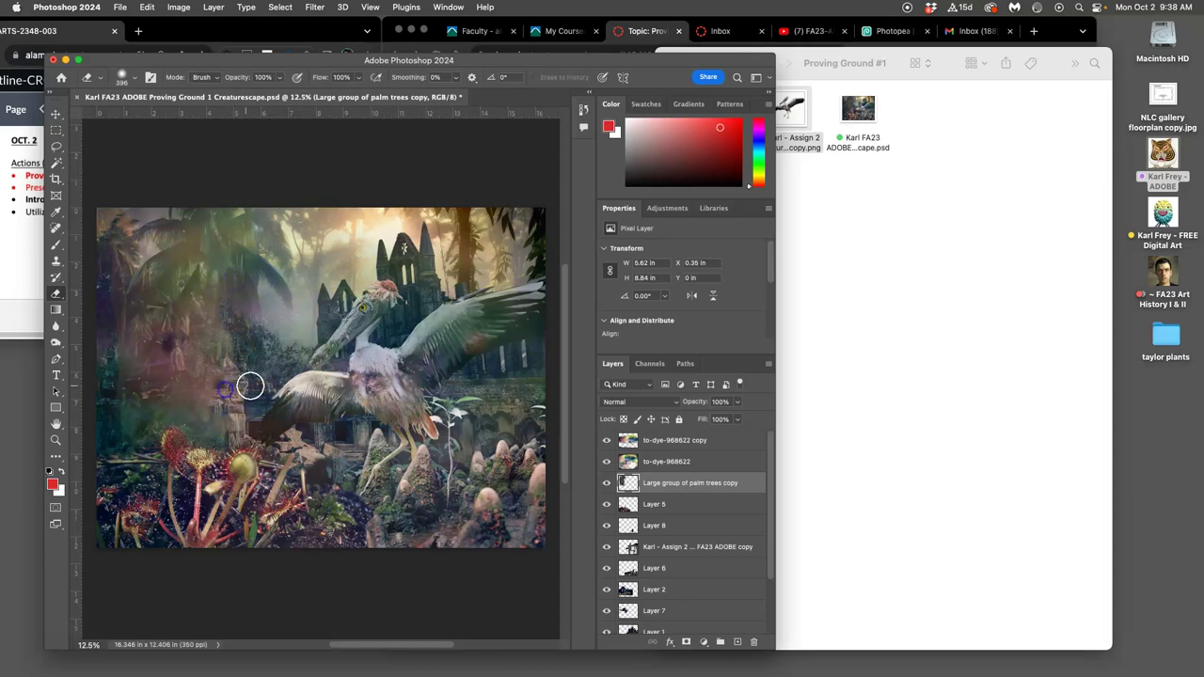
{"action": "key", "text": "super+z"}
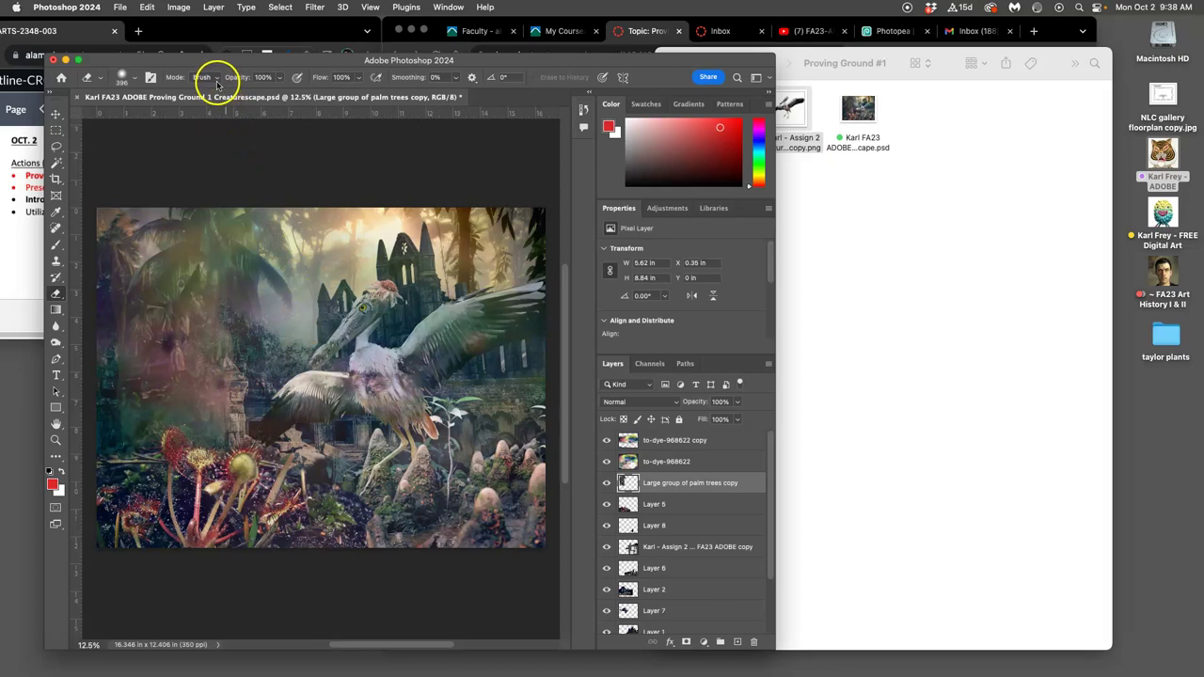
- At 30% eraser opacity, softly erase the palm layer over the left ruins and sundew plants
{"action": "left_click", "coordinate": [282, 79]}
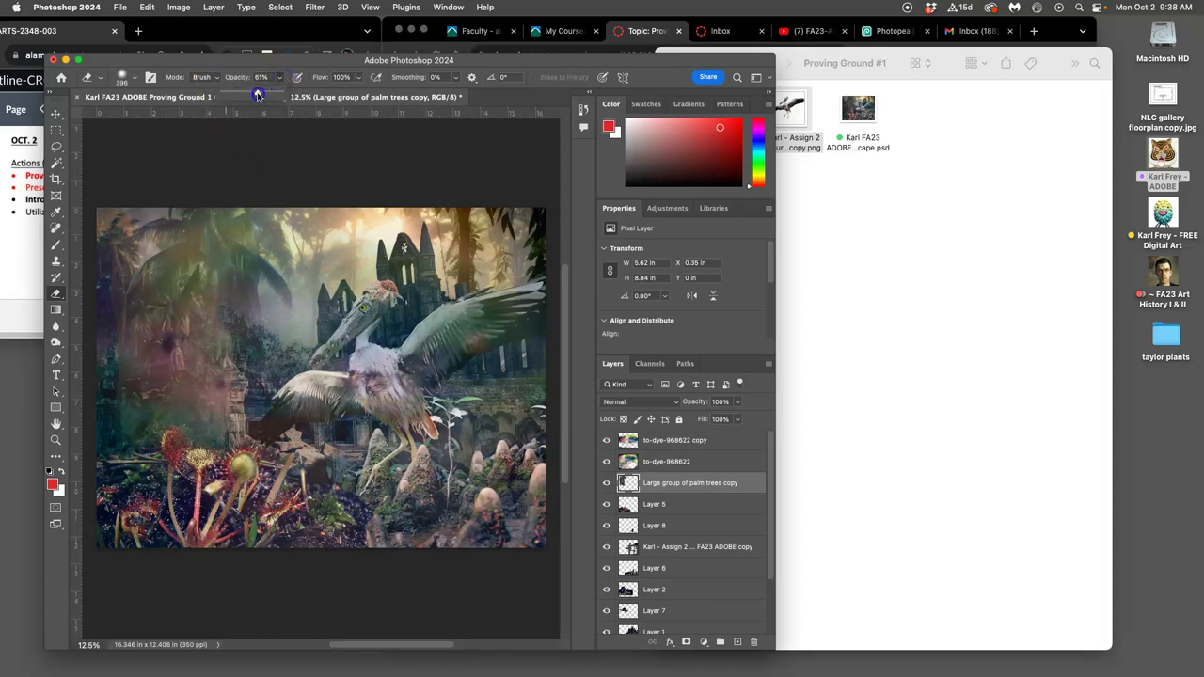
{"action": "left_click", "coordinate": [237, 382]}
{"action": "mouse_move", "coordinate": [230, 350]}
{"action": "left_mouse_down"}
{"action": "mouse_move", "coordinate": [242, 321]}
{"action": "mouse_move", "coordinate": [275, 333]}
{"action": "mouse_move", "coordinate": [278, 304]}
{"action": "mouse_move", "coordinate": [326, 311]}
{"action": "mouse_move", "coordinate": [536, 478]}
{"action": "mouse_move", "coordinate": [340, 463]}
{"action": "mouse_move", "coordinate": [288, 319]}
{"action": "mouse_move", "coordinate": [216, 337]}
{"action": "mouse_move", "coordinate": [258, 299]}
{"action": "left_mouse_up"}
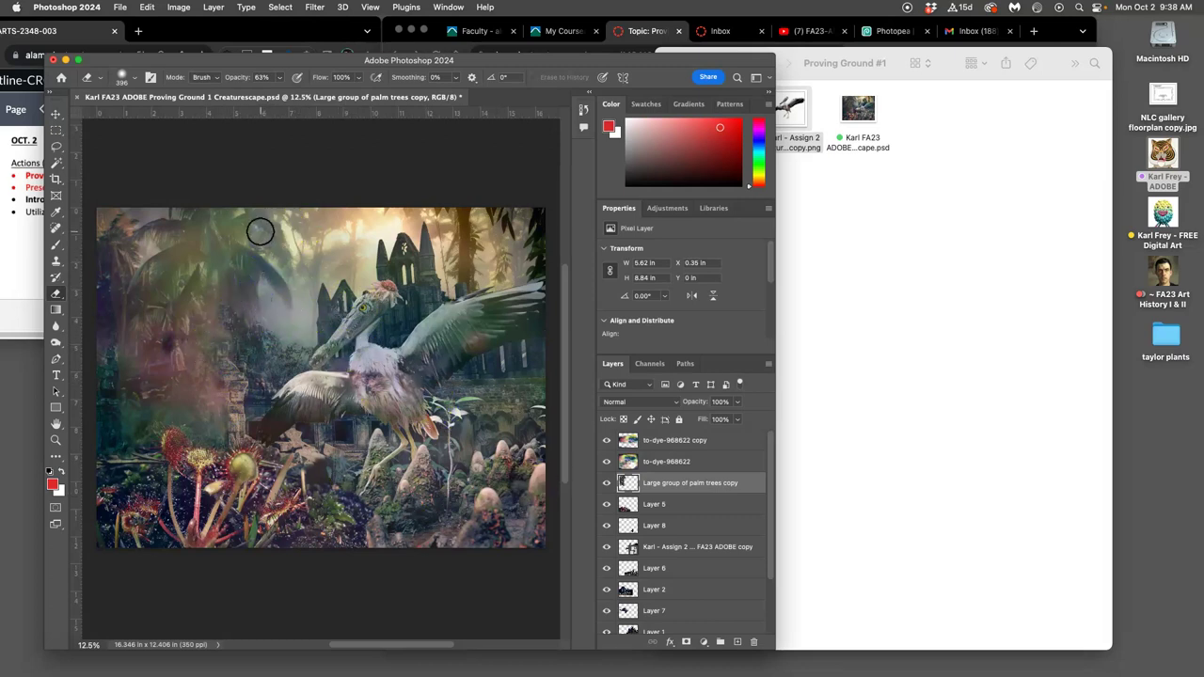
{"action": "mouse_move", "coordinate": [260, 235]}
{"action": "left_mouse_down"}
{"action": "mouse_move", "coordinate": [315, 242]}
{"action": "mouse_move", "coordinate": [230, 326]}
{"action": "mouse_move", "coordinate": [131, 384]}
{"action": "mouse_move", "coordinate": [76, 399]}
{"action": "mouse_move", "coordinate": [123, 374]}
{"action": "mouse_move", "coordinate": [140, 387]}
{"action": "mouse_move", "coordinate": [153, 354]}
{"action": "mouse_move", "coordinate": [121, 352]}
{"action": "mouse_move", "coordinate": [117, 366]}
{"action": "mouse_move", "coordinate": [203, 160]}
{"action": "mouse_move", "coordinate": [283, 101]}
{"action": "mouse_move", "coordinate": [254, 90]}
{"action": "left_mouse_up"}
{"action": "mouse_move", "coordinate": [153, 376]}
{"action": "left_mouse_down"}
{"action": "mouse_move", "coordinate": [148, 349]}
{"action": "mouse_move", "coordinate": [113, 336]}
{"action": "mouse_move", "coordinate": [94, 398]}
{"action": "mouse_move", "coordinate": [104, 322]}
{"action": "mouse_move", "coordinate": [88, 341]}
{"action": "mouse_move", "coordinate": [100, 370]}
{"action": "mouse_move", "coordinate": [103, 305]}
{"action": "left_mouse_up"}
{"action": "mouse_move", "coordinate": [110, 430]}
{"action": "left_mouse_down"}
{"action": "mouse_move", "coordinate": [131, 356]}
{"action": "mouse_move", "coordinate": [117, 407]}
{"action": "left_mouse_up"}
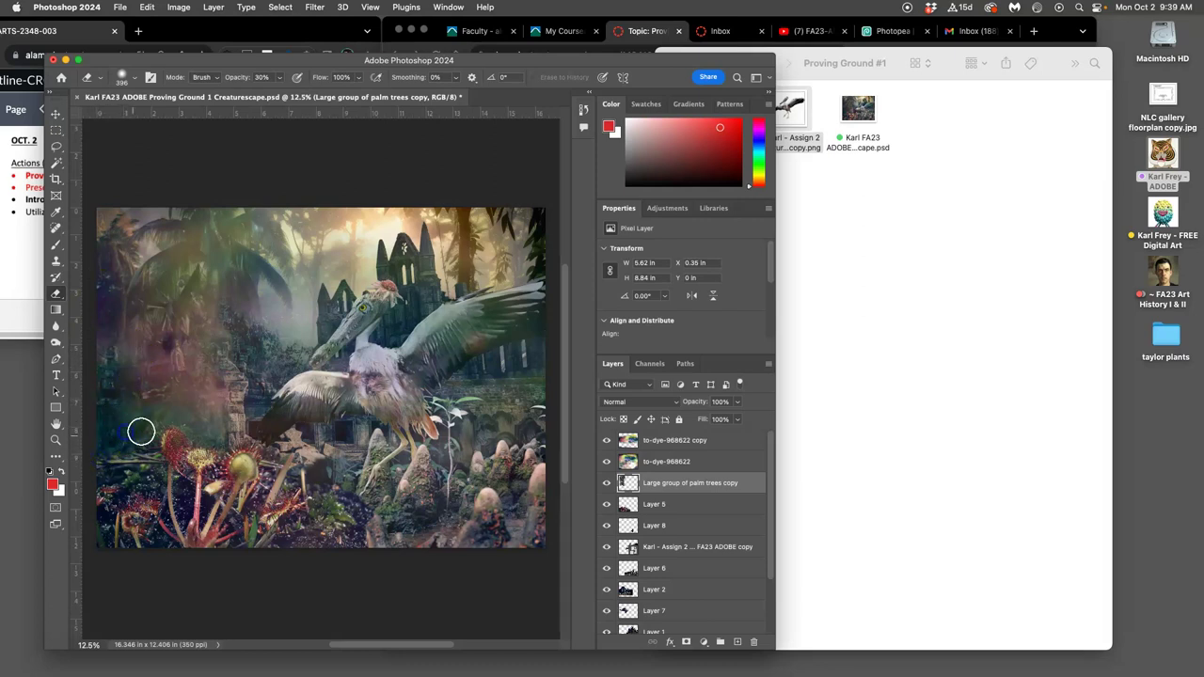
{"action": "mouse_move", "coordinate": [212, 428]}
{"action": "left_mouse_down"}
{"action": "mouse_move", "coordinate": [226, 435]}
{"action": "mouse_move", "coordinate": [223, 392]}
{"action": "mouse_move", "coordinate": [216, 430]}
{"action": "mouse_move", "coordinate": [216, 404]}
{"action": "mouse_move", "coordinate": [240, 449]}
{"action": "mouse_move", "coordinate": [206, 392]}
{"action": "left_mouse_up"}
{"action": "mouse_move", "coordinate": [292, 440]}
{"action": "left_mouse_down"}
{"action": "mouse_move", "coordinate": [308, 472]}
{"action": "mouse_move", "coordinate": [277, 472]}
{"action": "mouse_move", "coordinate": [295, 486]}
{"action": "mouse_move", "coordinate": [250, 457]}
{"action": "mouse_move", "coordinate": [197, 391]}
{"action": "mouse_move", "coordinate": [244, 485]}
{"action": "mouse_move", "coordinate": [184, 426]}
{"action": "mouse_move", "coordinate": [128, 435]}
{"action": "mouse_move", "coordinate": [228, 445]}
{"action": "mouse_move", "coordinate": [215, 437]}
{"action": "mouse_move", "coordinate": [196, 463]}
{"action": "mouse_move", "coordinate": [203, 451]}
{"action": "mouse_move", "coordinate": [278, 477]}
{"action": "mouse_move", "coordinate": [273, 461]}
{"action": "mouse_move", "coordinate": [94, 415]}
{"action": "mouse_move", "coordinate": [94, 369]}
{"action": "mouse_move", "coordinate": [166, 414]}
{"action": "mouse_move", "coordinate": [258, 378]}
{"action": "mouse_move", "coordinate": [399, 422]}
{"action": "mouse_move", "coordinate": [596, 465]}
{"action": "left_mouse_up"}
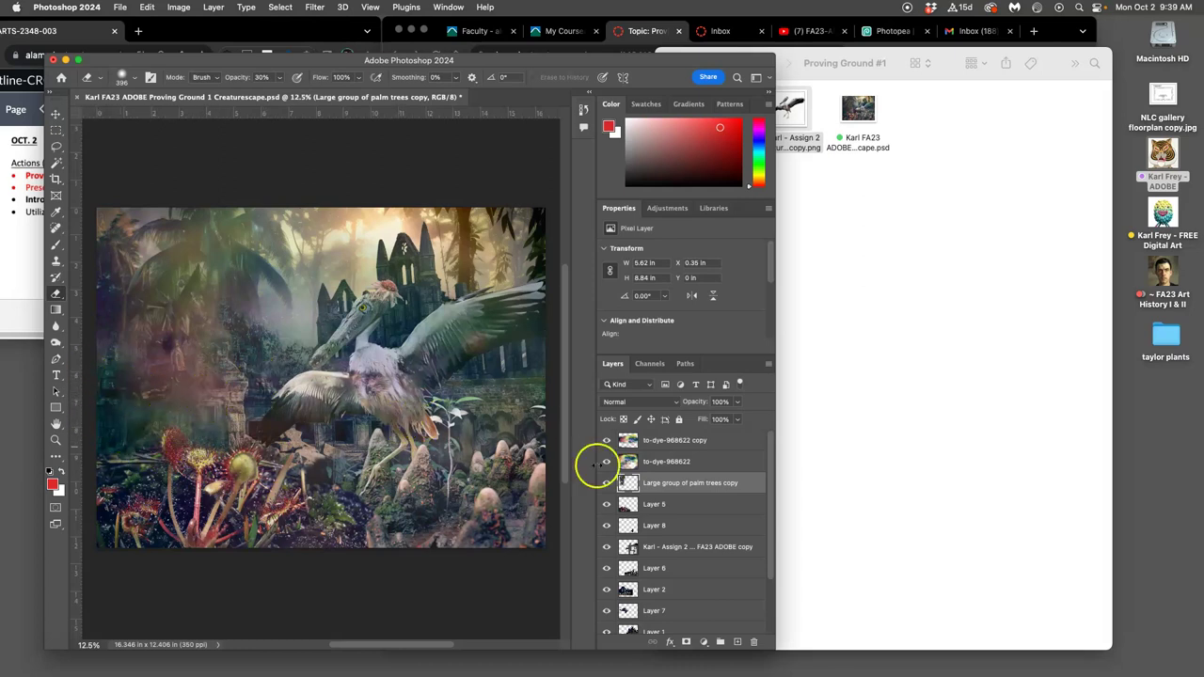
- Toggling the creature layer for reference, erase more palm overlay over the left ruins and bird's wing
{"action": "left_click", "coordinate": [606, 546]}
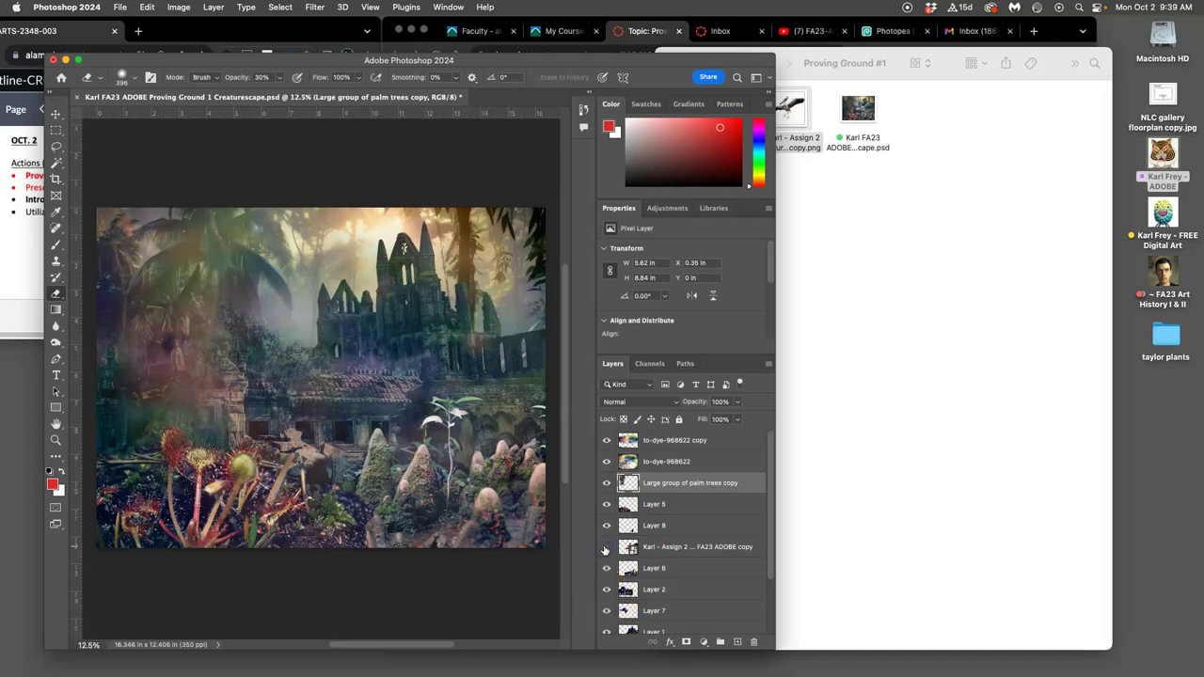
{"action": "left_click", "coordinate": [606, 547]}
{"action": "left_click", "coordinate": [606, 546]}
{"action": "mouse_move", "coordinate": [477, 491]}
{"action": "left_mouse_down"}
{"action": "mouse_move", "coordinate": [404, 362]}
{"action": "mouse_move", "coordinate": [379, 420]}
{"action": "mouse_move", "coordinate": [310, 376]}
{"action": "mouse_move", "coordinate": [365, 349]}
{"action": "left_mouse_up"}
{"action": "left_click", "coordinate": [606, 547]}
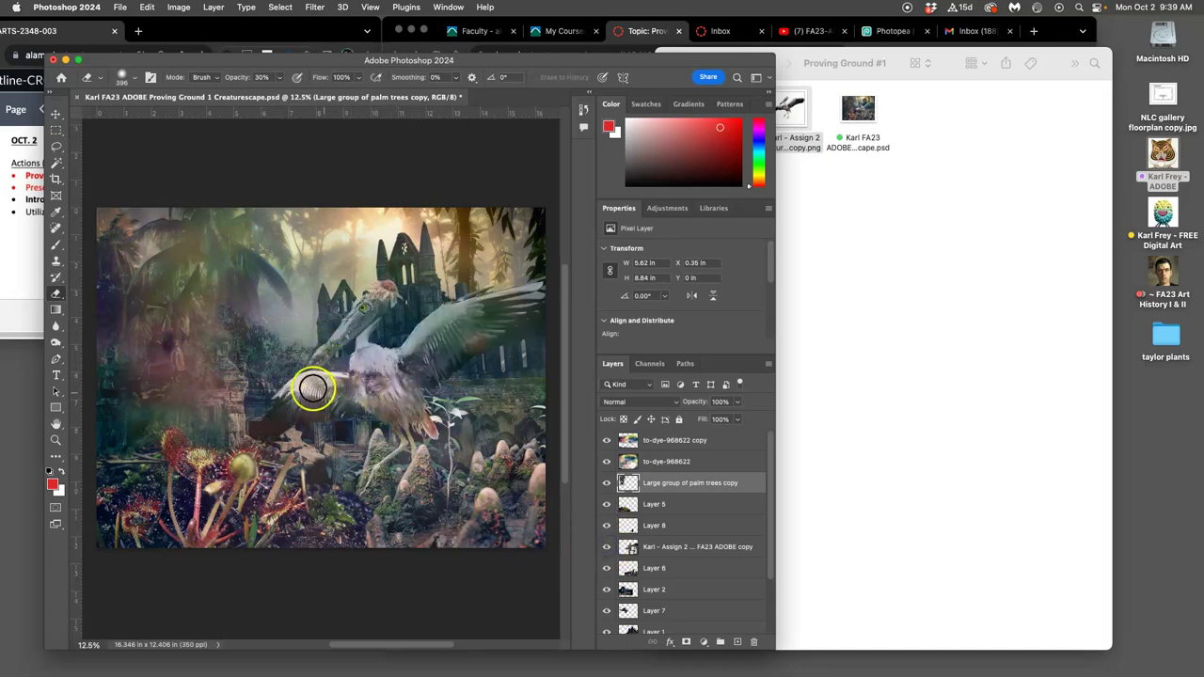
{"action": "left_click_drag", "start_coordinate": [298, 386], "coordinate": [206, 353]}
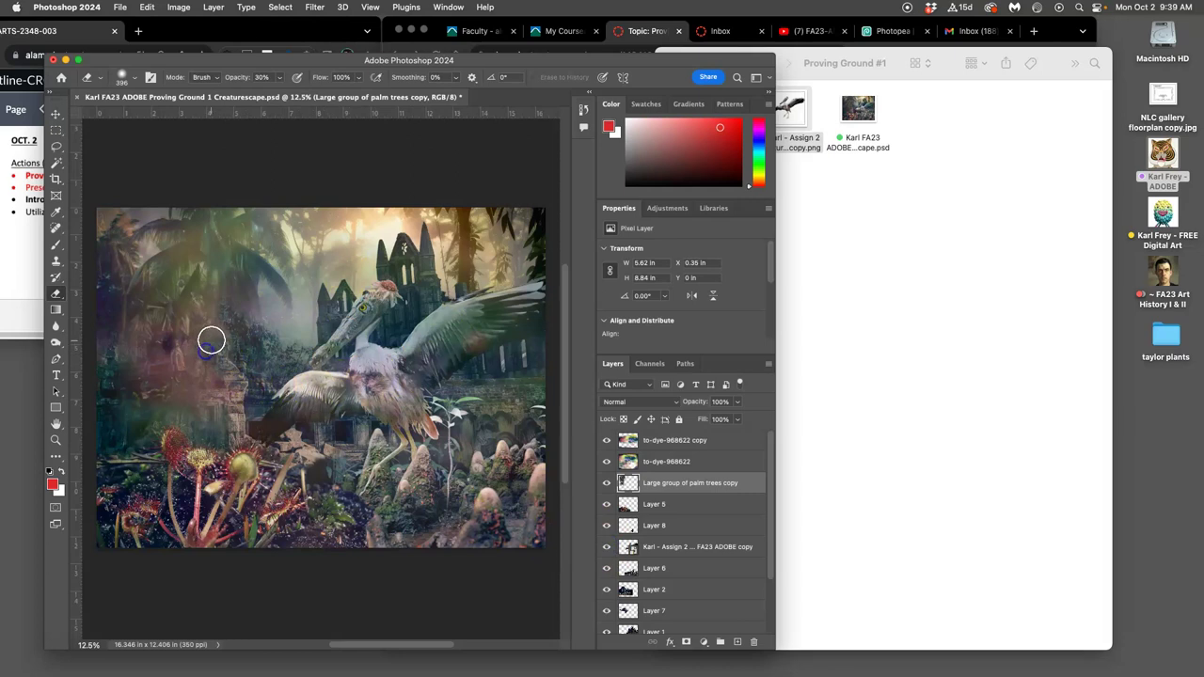
{"action": "mouse_move", "coordinate": [210, 326]}
{"action": "left_mouse_down"}
{"action": "mouse_move", "coordinate": [199, 354]}
{"action": "mouse_move", "coordinate": [238, 348]}
{"action": "mouse_move", "coordinate": [303, 427]}
{"action": "mouse_move", "coordinate": [336, 430]}
{"action": "mouse_move", "coordinate": [255, 443]}
{"action": "mouse_move", "coordinate": [228, 435]}
{"action": "mouse_move", "coordinate": [191, 470]}
{"action": "mouse_move", "coordinate": [155, 446]}
{"action": "mouse_move", "coordinate": [175, 424]}
{"action": "mouse_move", "coordinate": [104, 468]}
{"action": "mouse_move", "coordinate": [179, 419]}
{"action": "mouse_move", "coordinate": [106, 426]}
{"action": "mouse_move", "coordinate": [170, 393]}
{"action": "mouse_move", "coordinate": [74, 417]}
{"action": "mouse_move", "coordinate": [104, 374]}
{"action": "mouse_move", "coordinate": [131, 364]}
{"action": "mouse_move", "coordinate": [86, 374]}
{"action": "mouse_move", "coordinate": [114, 351]}
{"action": "mouse_move", "coordinate": [140, 346]}
{"action": "mouse_move", "coordinate": [117, 403]}
{"action": "mouse_move", "coordinate": [128, 396]}
{"action": "mouse_move", "coordinate": [110, 365]}
{"action": "mouse_move", "coordinate": [122, 360]}
{"action": "mouse_move", "coordinate": [307, 379]}
{"action": "mouse_move", "coordinate": [158, 346]}
{"action": "left_mouse_up"}
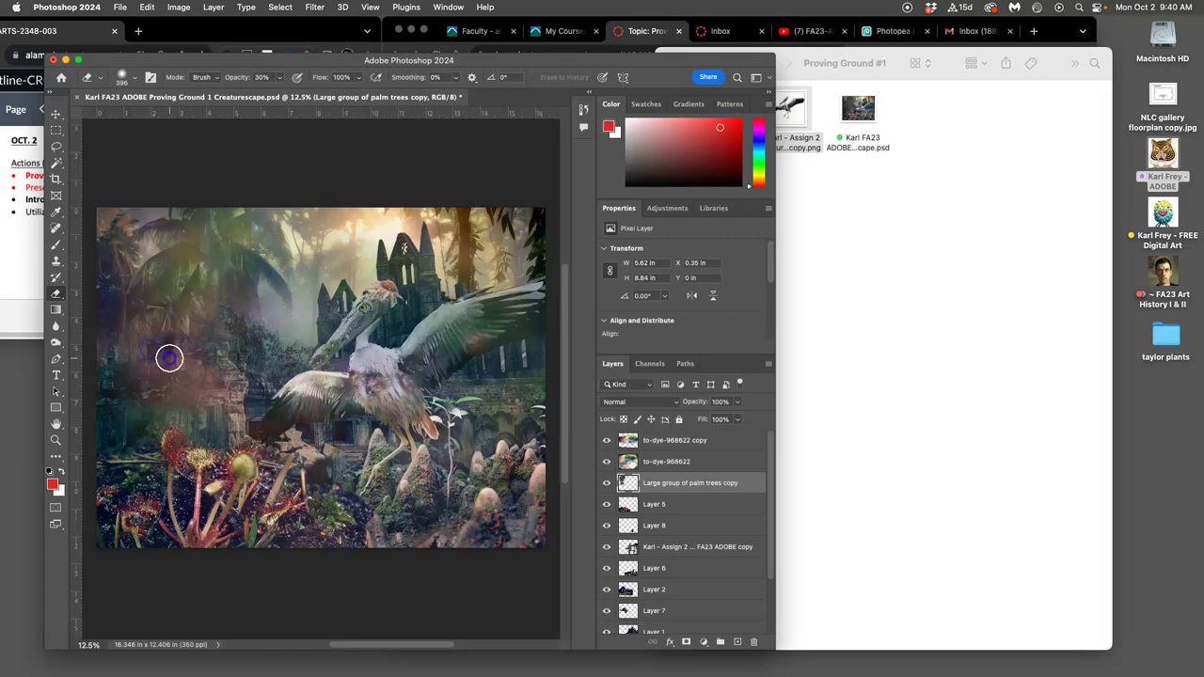
{"action": "mouse_move", "coordinate": [154, 367]}
{"action": "left_mouse_down"}
{"action": "mouse_move", "coordinate": [259, 386]}
{"action": "mouse_move", "coordinate": [315, 434]}
{"action": "mouse_move", "coordinate": [193, 372]}
{"action": "mouse_move", "coordinate": [222, 447]}
{"action": "mouse_move", "coordinate": [199, 377]}
{"action": "mouse_move", "coordinate": [174, 427]}
{"action": "mouse_move", "coordinate": [273, 501]}
{"action": "mouse_move", "coordinate": [308, 488]}
{"action": "mouse_move", "coordinate": [553, 502]}
{"action": "left_mouse_up"}
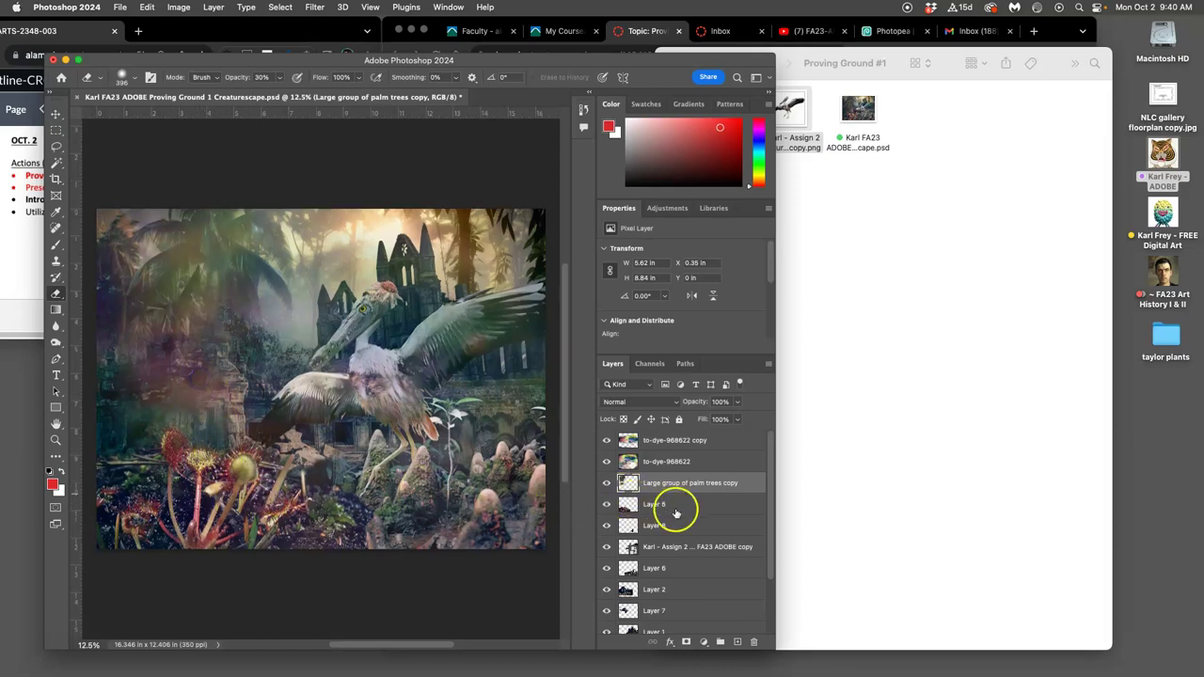
- Select the to-dye-968622 copy layer and toggle its visibility to compare
{"action": "left_click", "coordinate": [657, 444]}
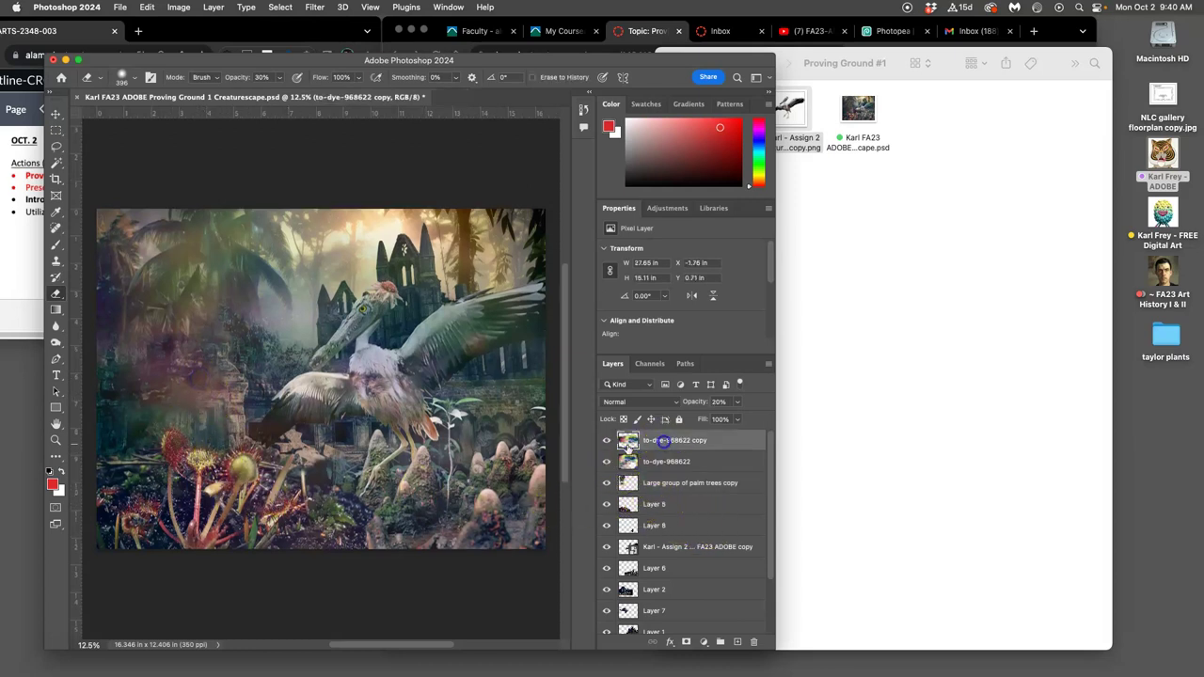
{"action": "left_click", "coordinate": [606, 441]}
{"action": "left_click", "coordinate": [606, 440]}
{"action": "left_click", "coordinate": [606, 440]}
{"action": "left_click", "coordinate": [606, 440]}
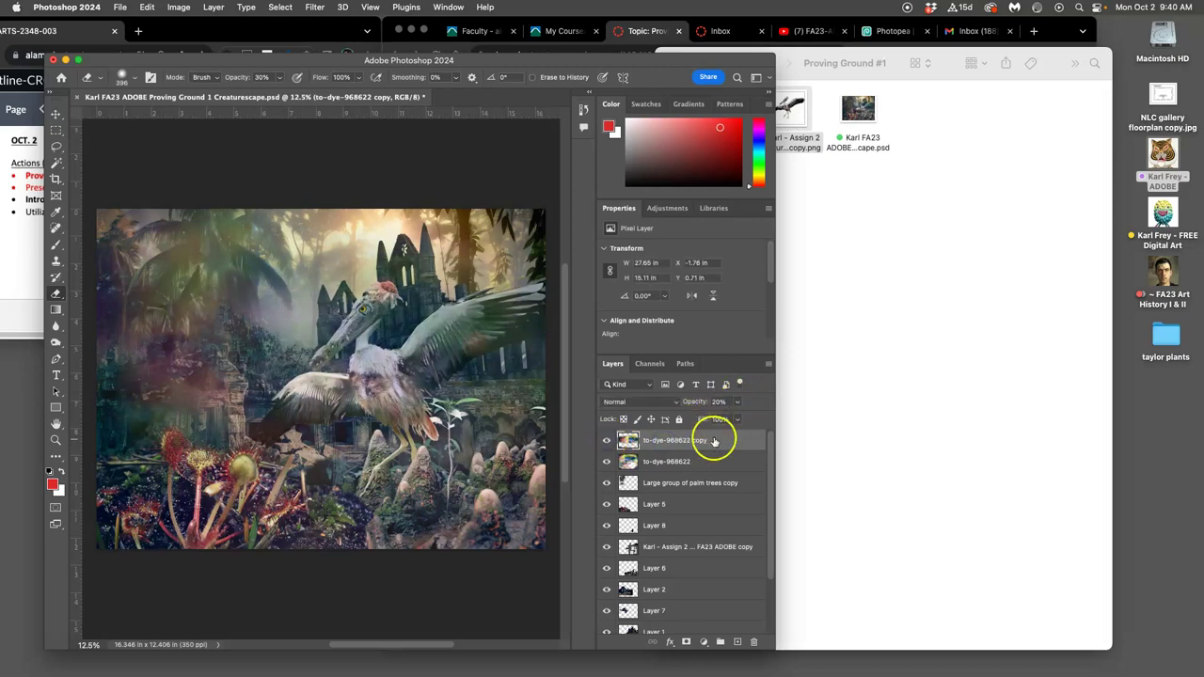
- Apply Hue/Saturation with Hue -29 and Saturation -22 to the to-dye-968622 copy overlay
{"action": "left_click", "coordinate": [175, 8]}
{"action": "mouse_move", "coordinate": [272, 42]}
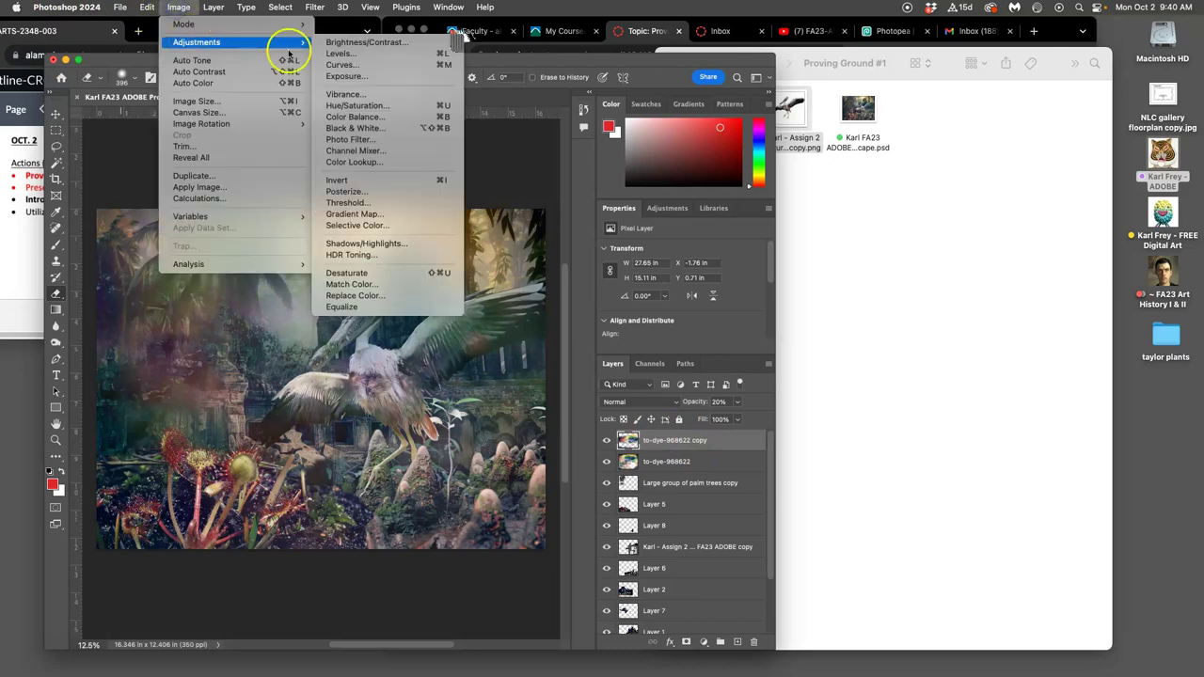
{"action": "left_click", "coordinate": [381, 107]}
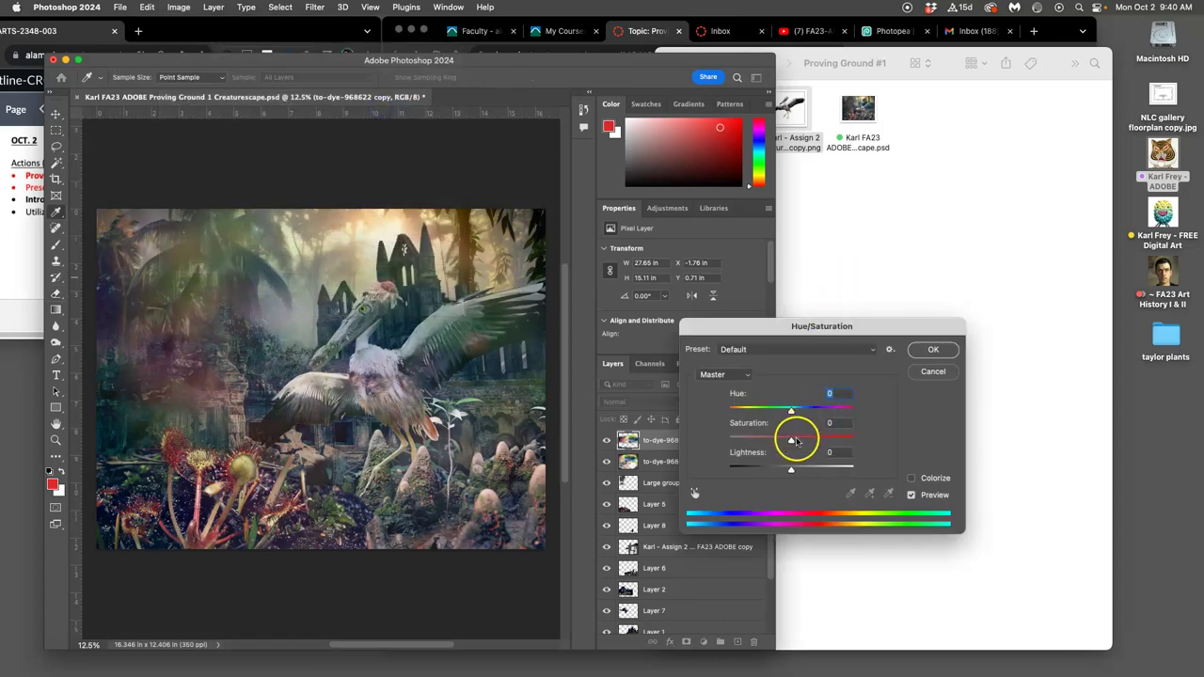
{"action": "left_click_drag", "start_coordinate": [763, 442], "coordinate": [839, 439]}
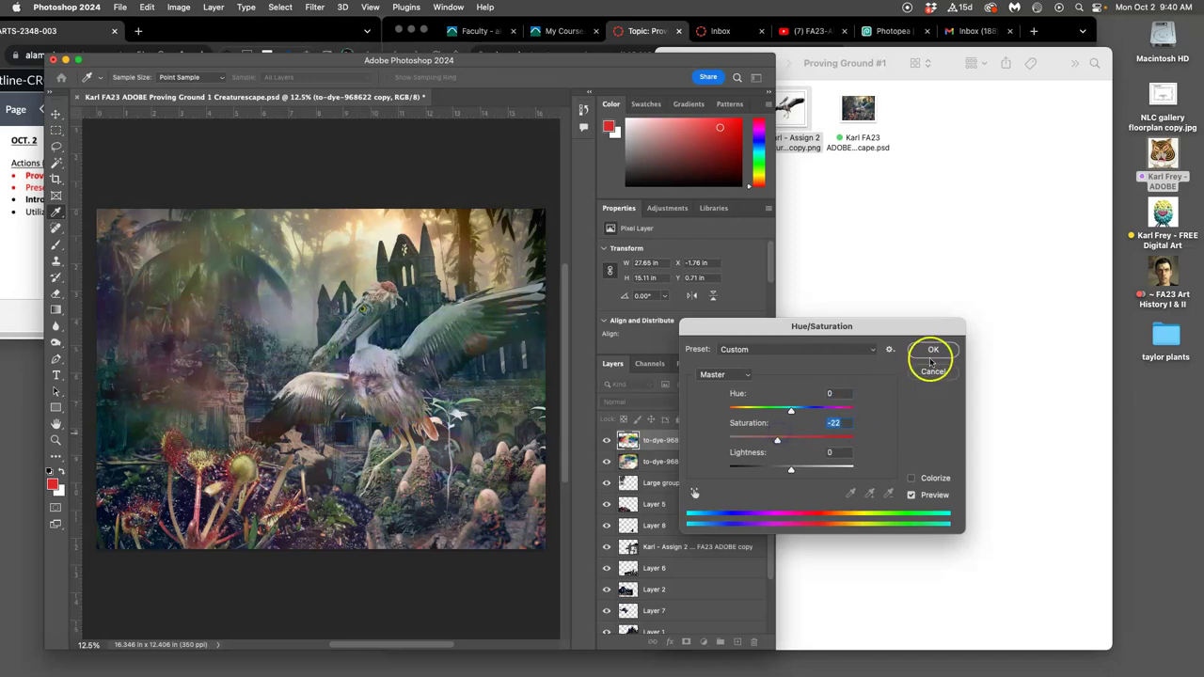
{"action": "mouse_move", "coordinate": [789, 411]}
{"action": "left_mouse_down"}
{"action": "mouse_move", "coordinate": [712, 414]}
{"action": "mouse_move", "coordinate": [823, 416]}
{"action": "mouse_move", "coordinate": [778, 418]}
{"action": "left_mouse_up"}
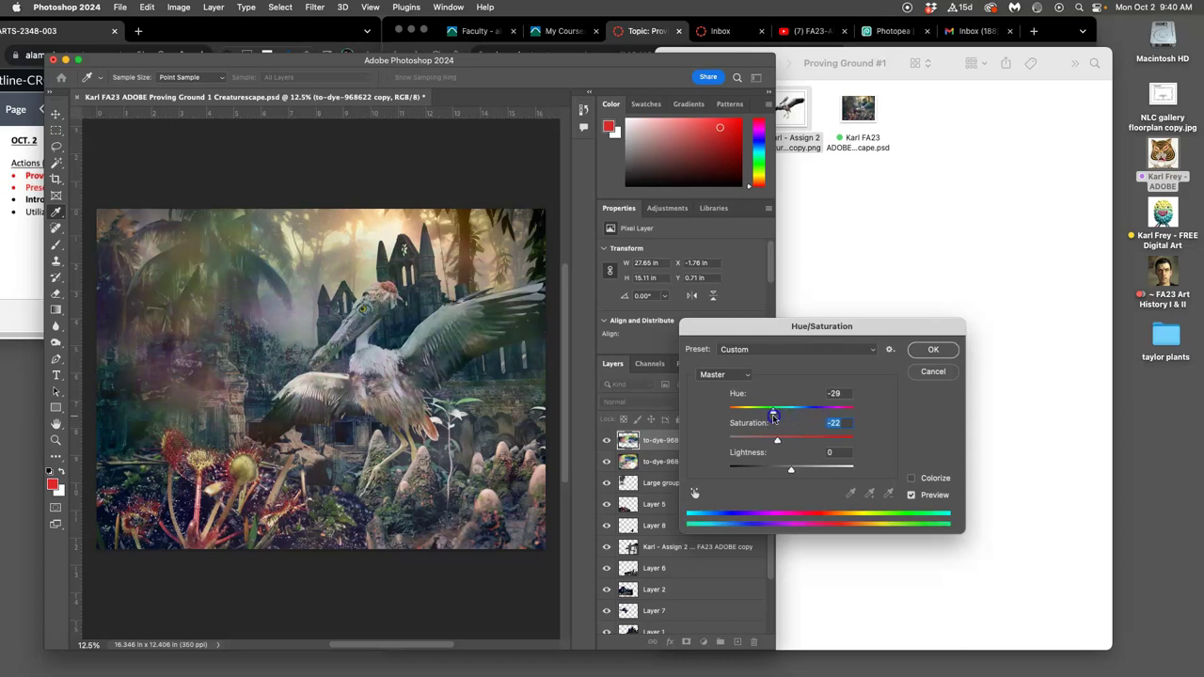
{"action": "left_click", "coordinate": [930, 349]}
{"action": "key", "text": "e"}
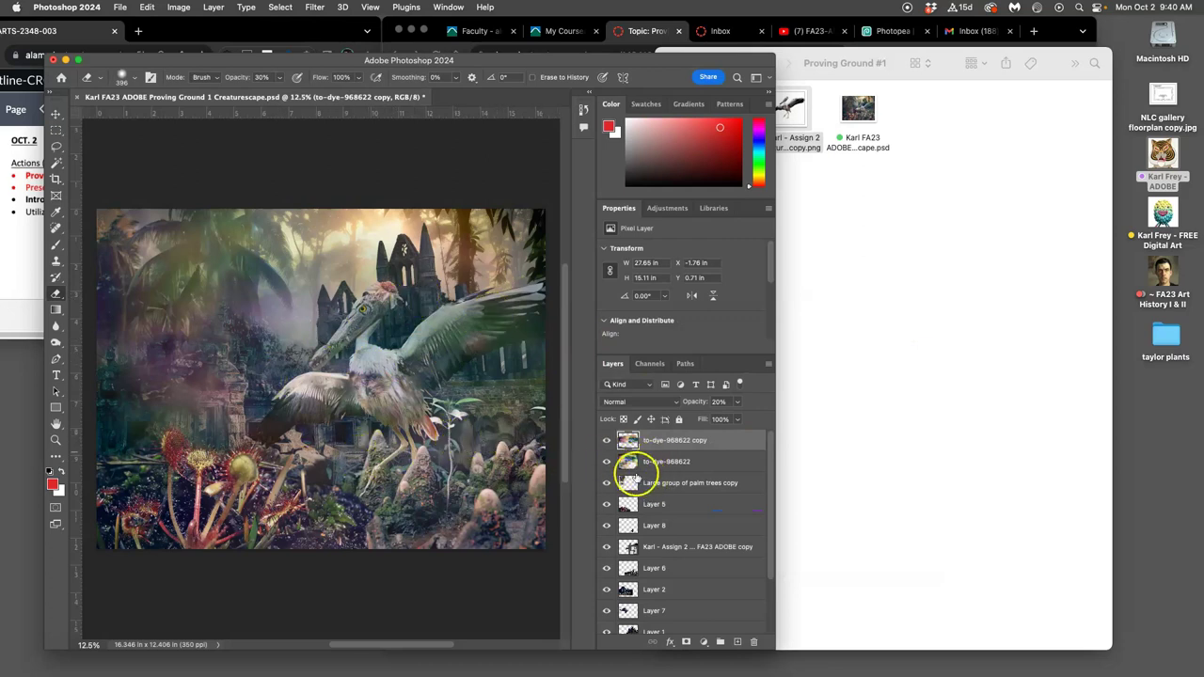
- Compare the to-dye-968622 layer on and off, then hide the stork creature layer
{"action": "left_click", "coordinate": [608, 462]}
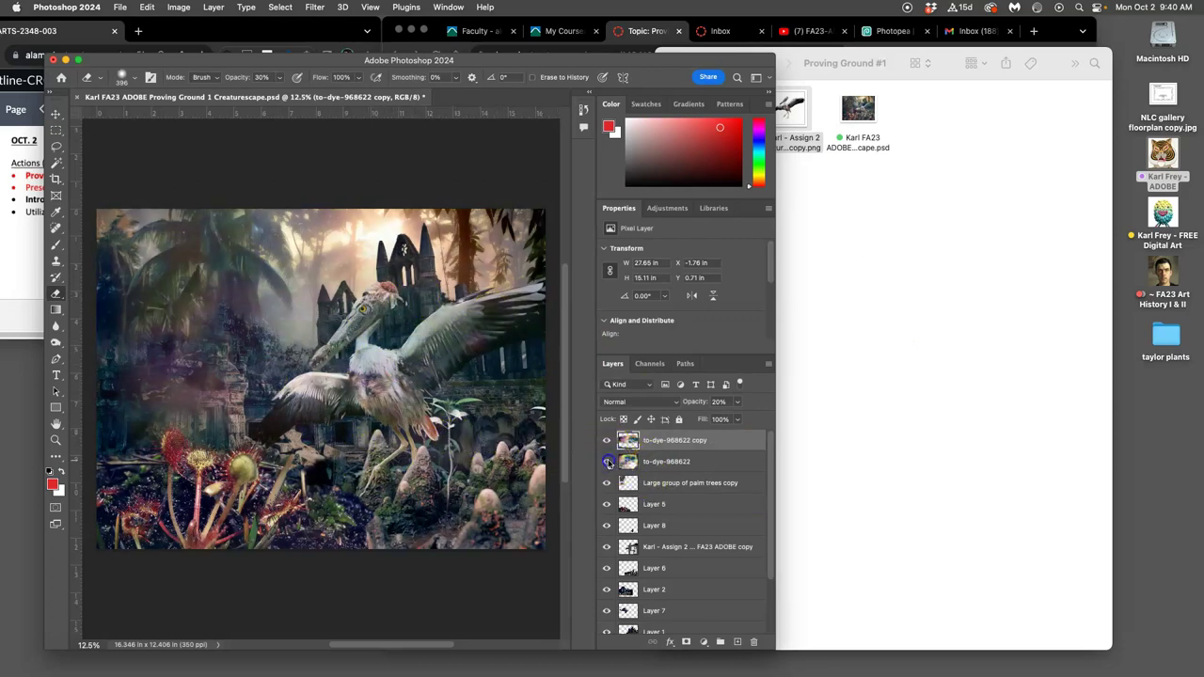
{"action": "left_click", "coordinate": [608, 462]}
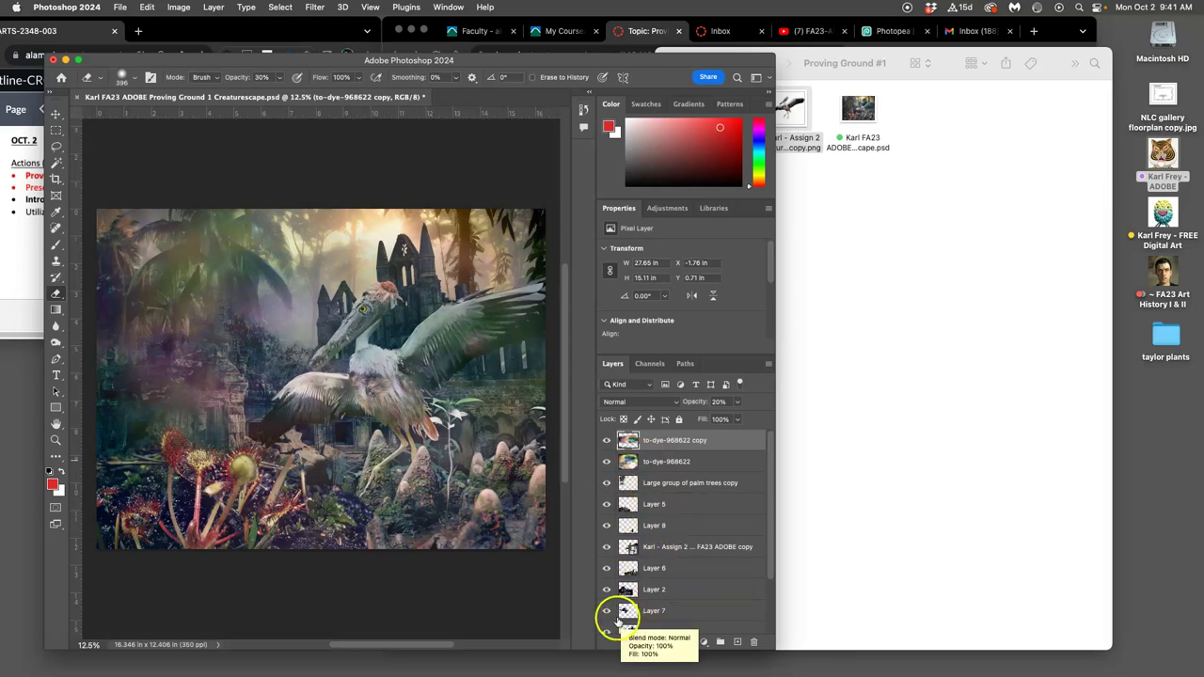
{"action": "left_click", "coordinate": [607, 547]}
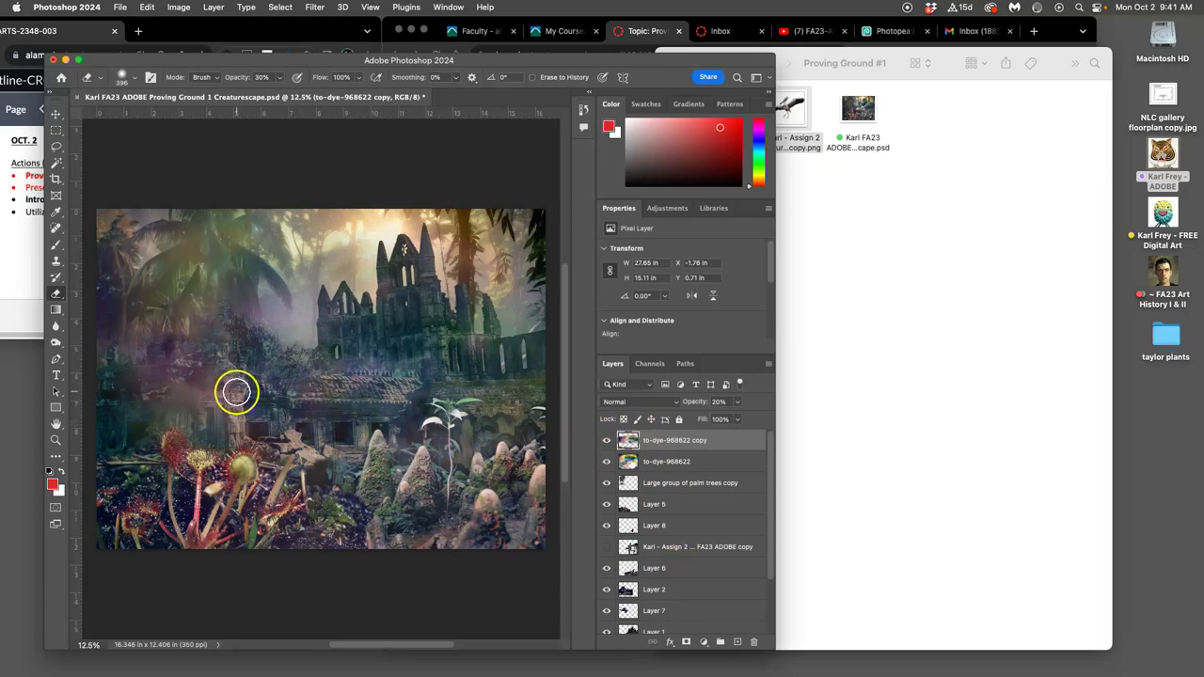
- Zoom in on the palm trees and erase the palm overlay along the left edge
{"action": "scroll", "coordinate": [236, 393], "scroll_direction": "up", "scroll_amount": 5}
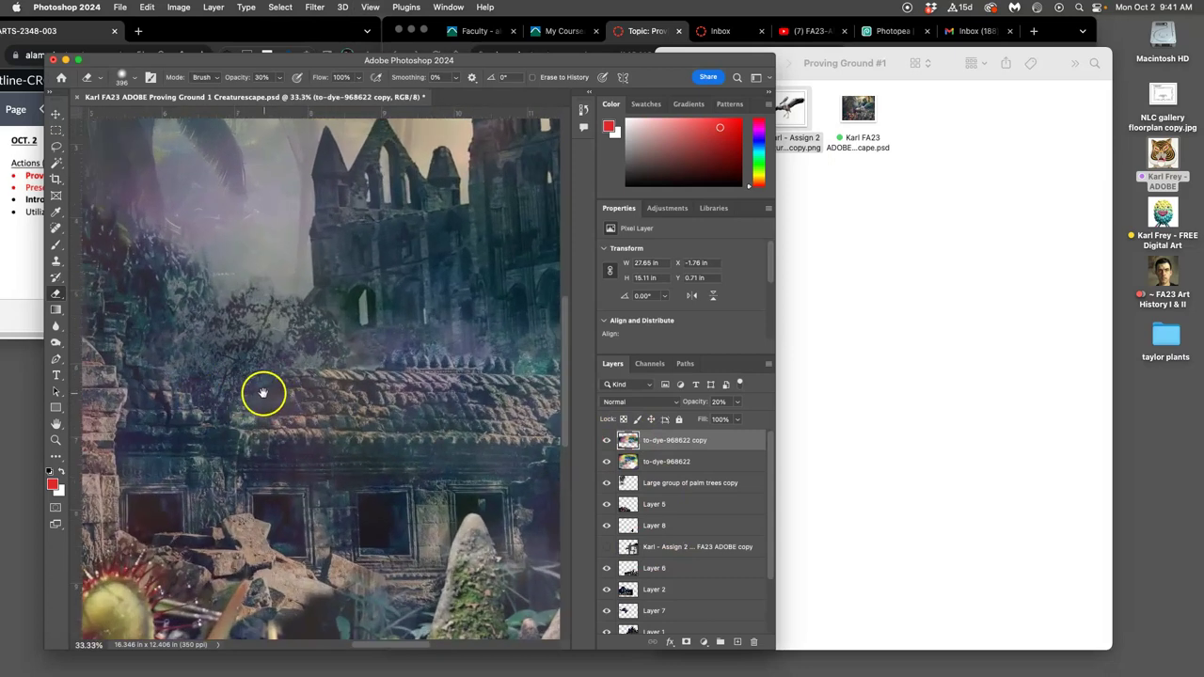
{"action": "left_click_drag", "start_coordinate": [263, 434], "coordinate": [399, 486]}
{"action": "mouse_move", "coordinate": [247, 367]}
{"action": "left_mouse_down"}
{"action": "mouse_move", "coordinate": [209, 359]}
{"action": "mouse_move", "coordinate": [225, 417]}
{"action": "mouse_move", "coordinate": [167, 332]}
{"action": "left_mouse_up"}
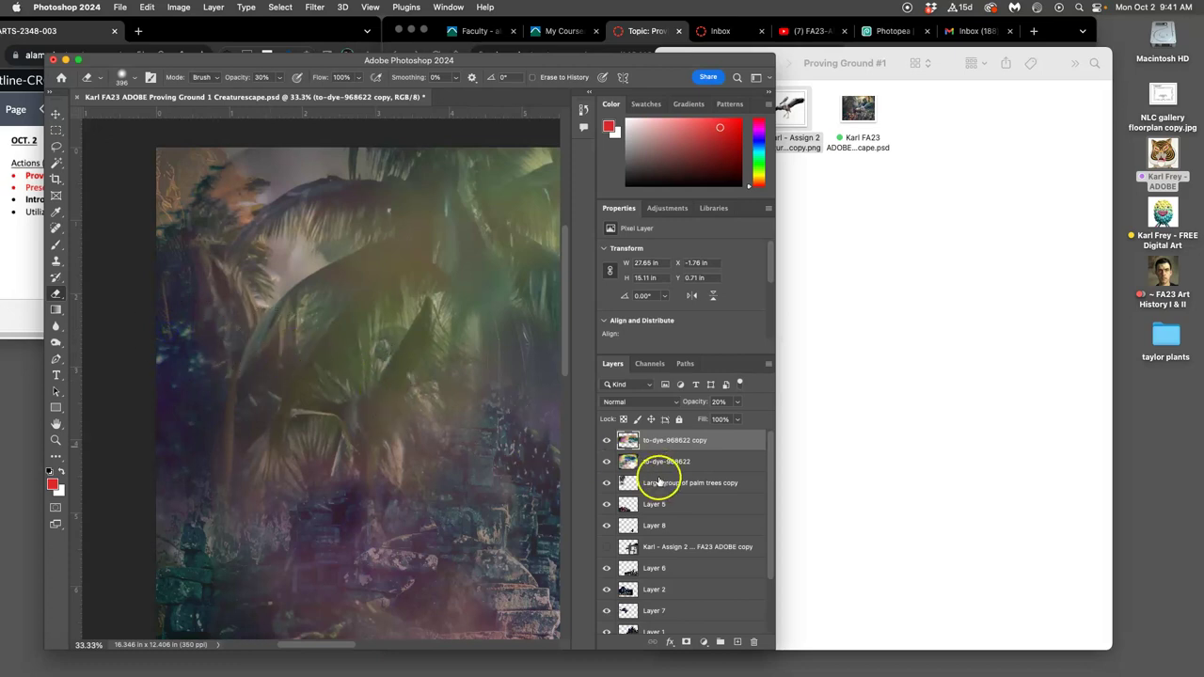
{"action": "scroll", "coordinate": [647, 527], "scroll_direction": "down", "scroll_amount": 3}
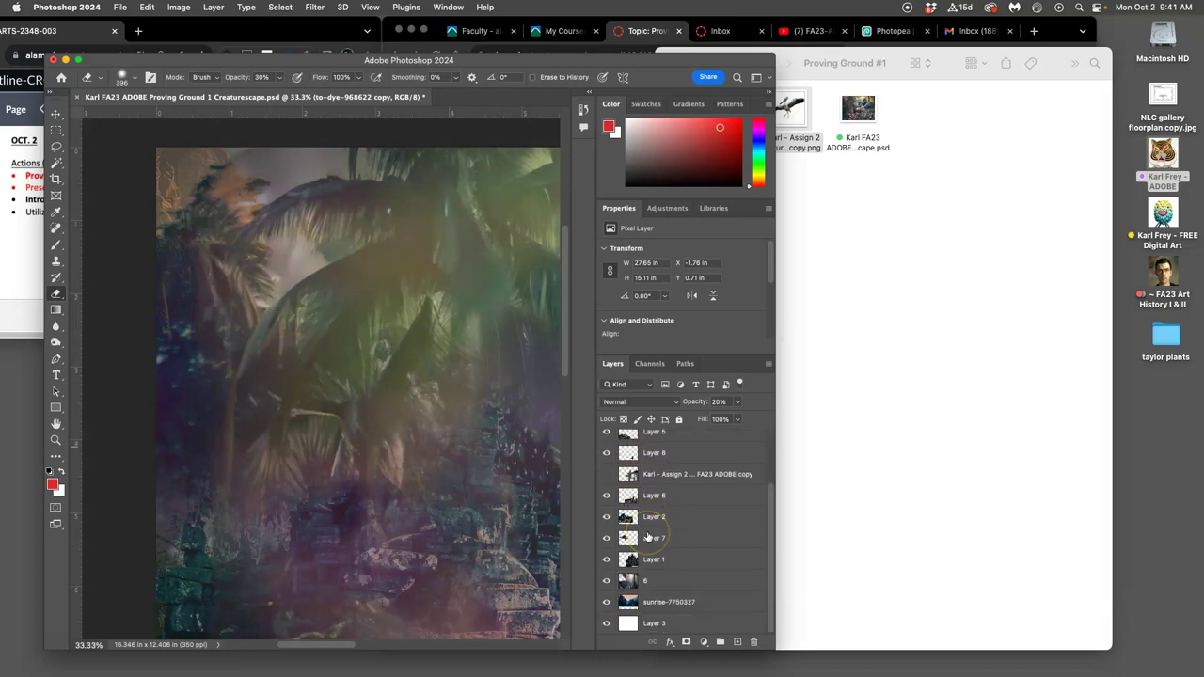
- Check Layers 7 and 6 by toggling them, then select Layer 6 and erase the dark top-left fronds
{"action": "left_click", "coordinate": [606, 538]}
{"action": "left_click", "coordinate": [606, 539]}
{"action": "left_click", "coordinate": [606, 517]}
{"action": "left_click", "coordinate": [606, 538]}
{"action": "left_click", "coordinate": [606, 538]}
{"action": "left_click", "coordinate": [607, 582]}
{"action": "left_click", "coordinate": [607, 581]}
{"action": "left_click", "coordinate": [649, 580]}
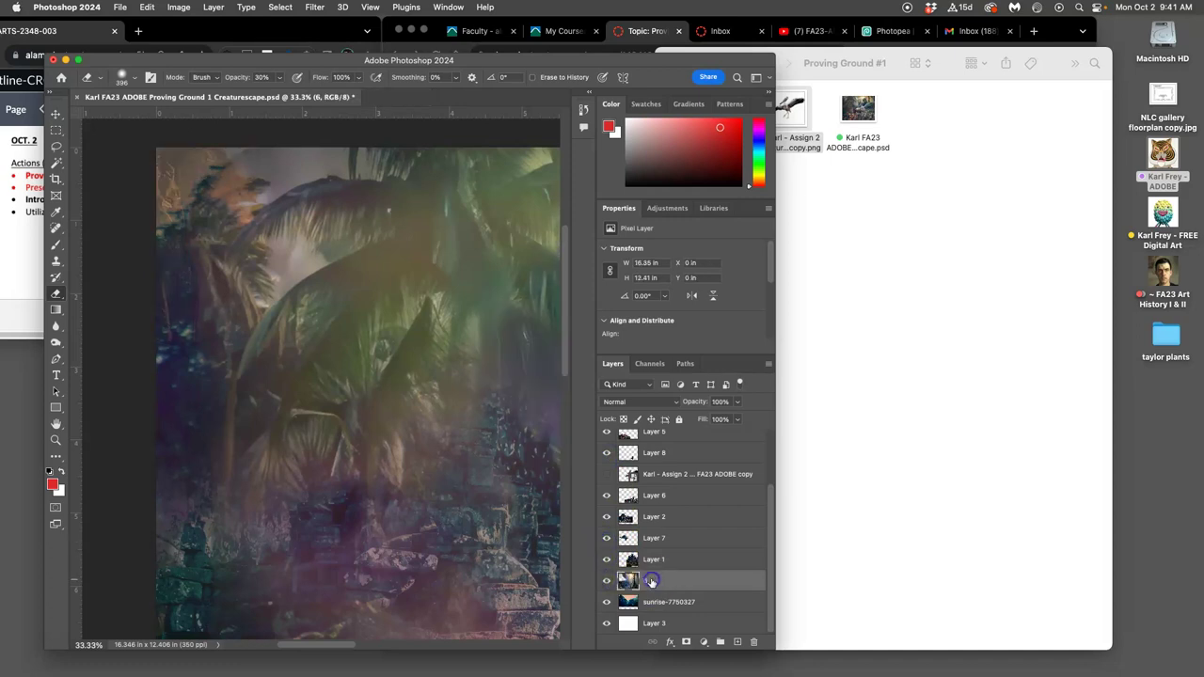
{"action": "mouse_move", "coordinate": [176, 218]}
{"action": "left_mouse_down"}
{"action": "mouse_move", "coordinate": [167, 201]}
{"action": "mouse_move", "coordinate": [193, 179]}
{"action": "left_mouse_up"}
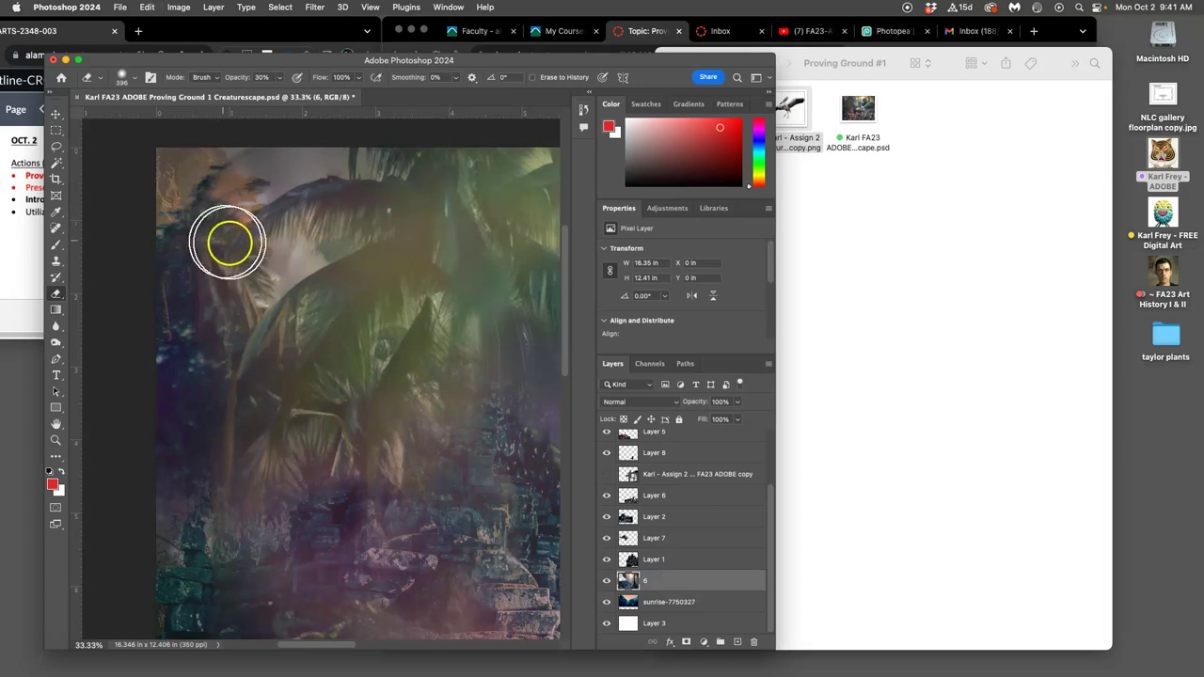
- Lasso the image's top-left corner and open Gaussian Blur for it
{"action": "key", "text": "super+minus"}
{"action": "key", "text": "super+minus"}
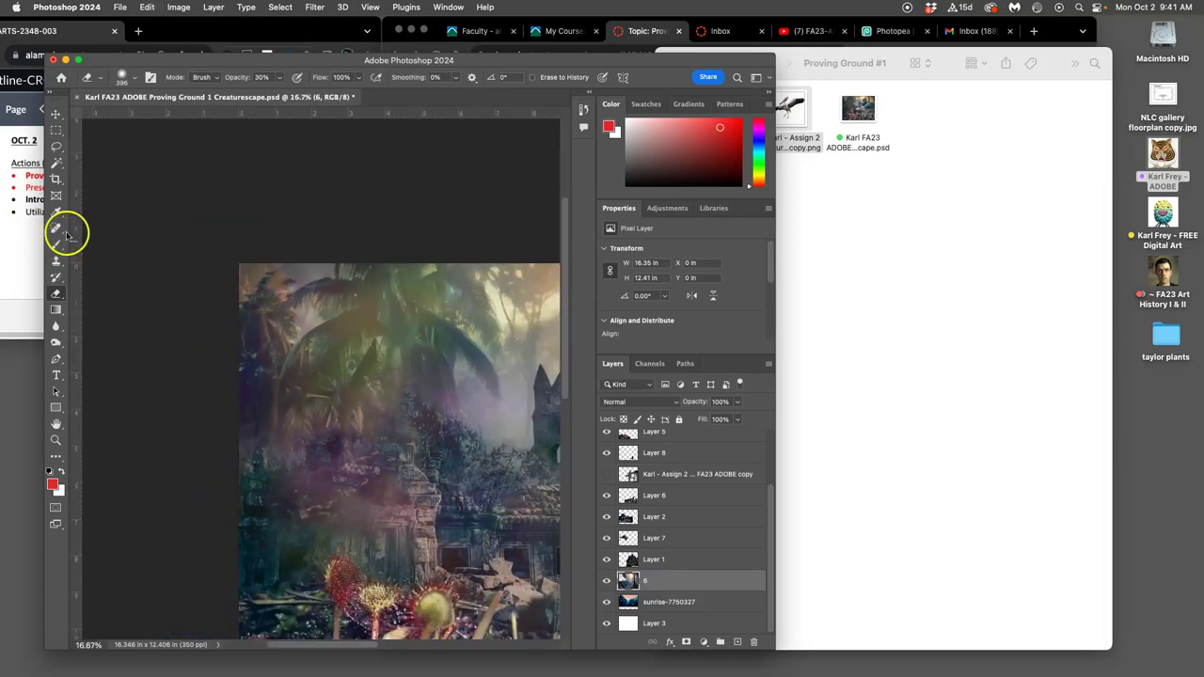
{"action": "left_click", "coordinate": [61, 146]}
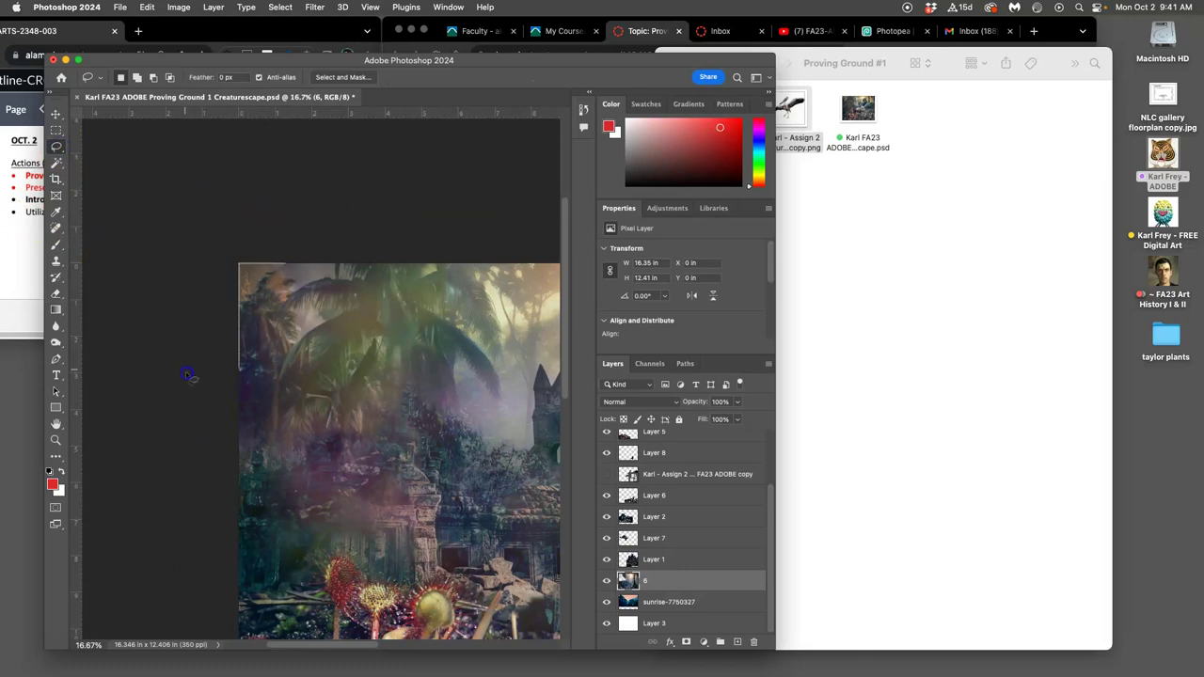
{"action": "left_click_drag", "start_coordinate": [320, 270], "coordinate": [321, 268]}
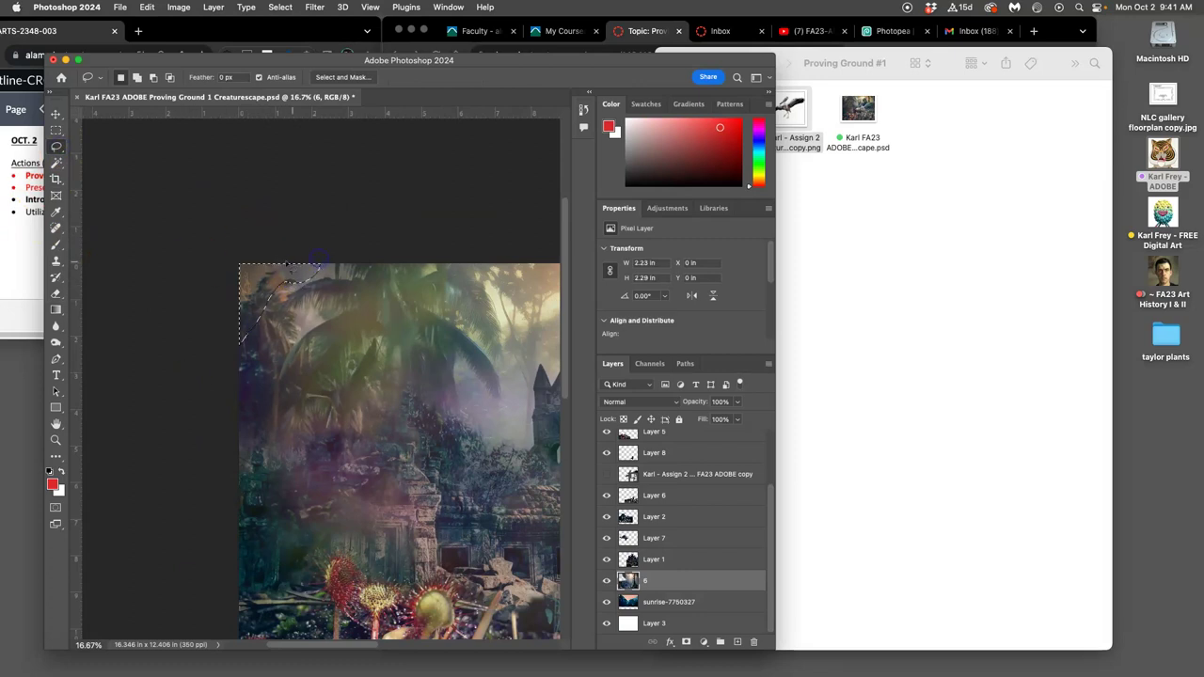
{"action": "left_click", "coordinate": [316, 7]}
{"action": "mouse_move", "coordinate": [350, 168]}
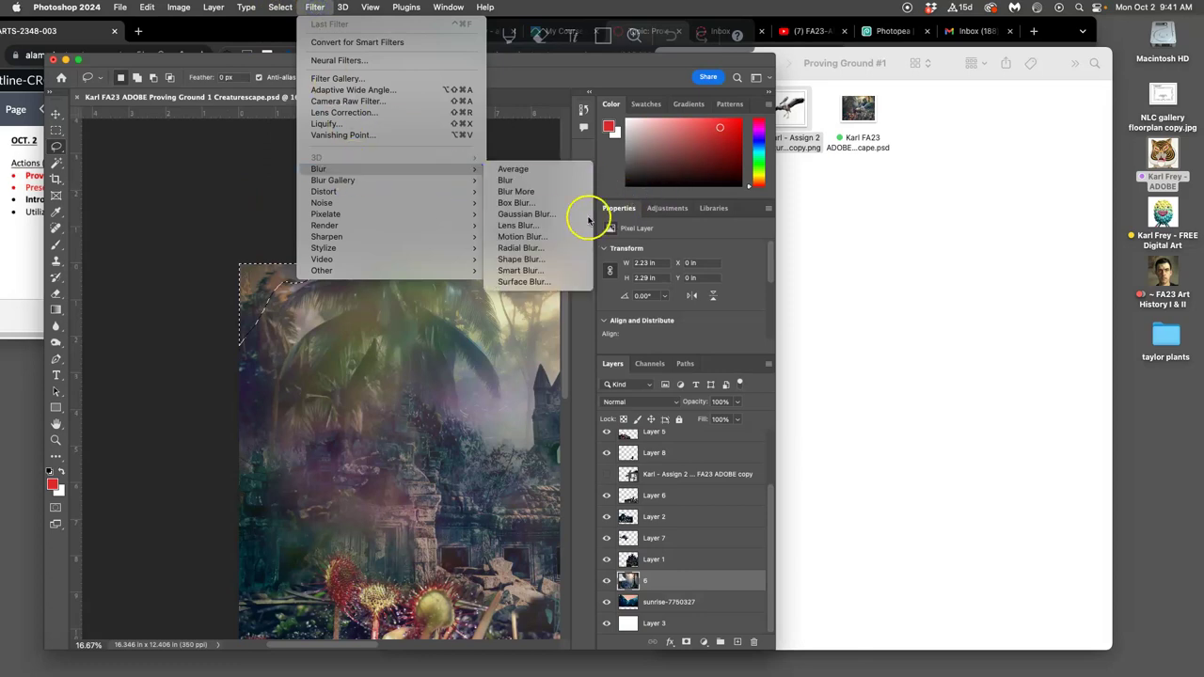
{"action": "left_click", "coordinate": [555, 216]}
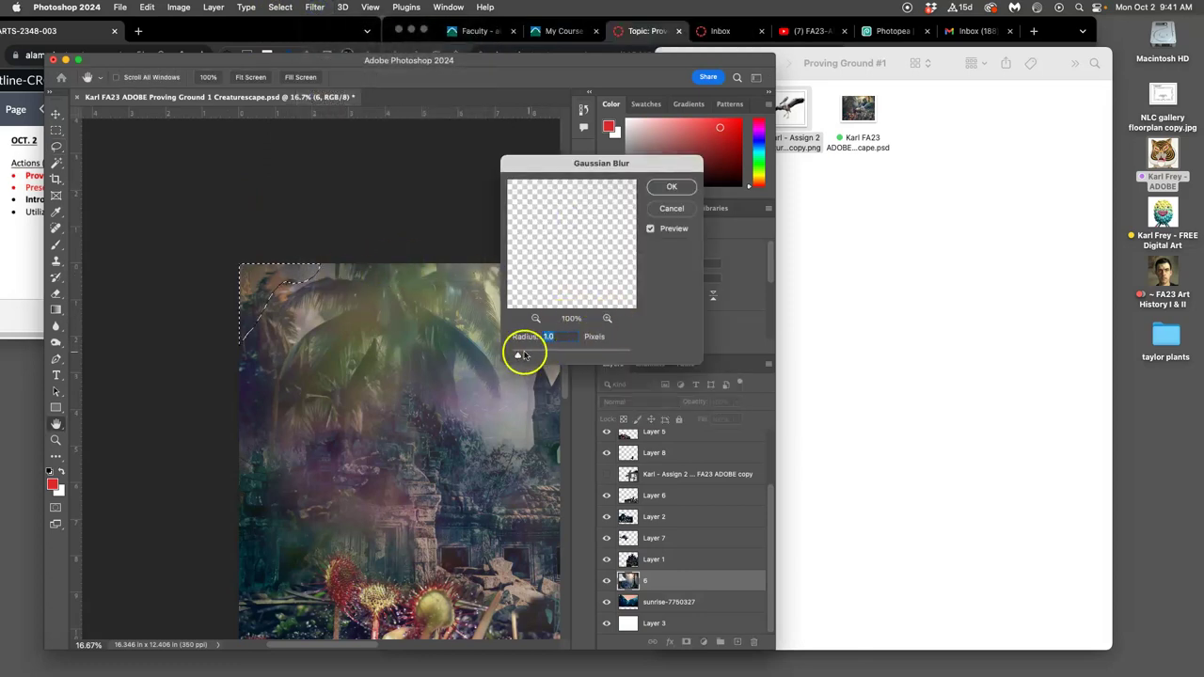
- Apply a 7.8-pixel Gaussian Blur to the selected corner, then deselect
{"action": "left_click_drag", "start_coordinate": [546, 354], "coordinate": [553, 355]}
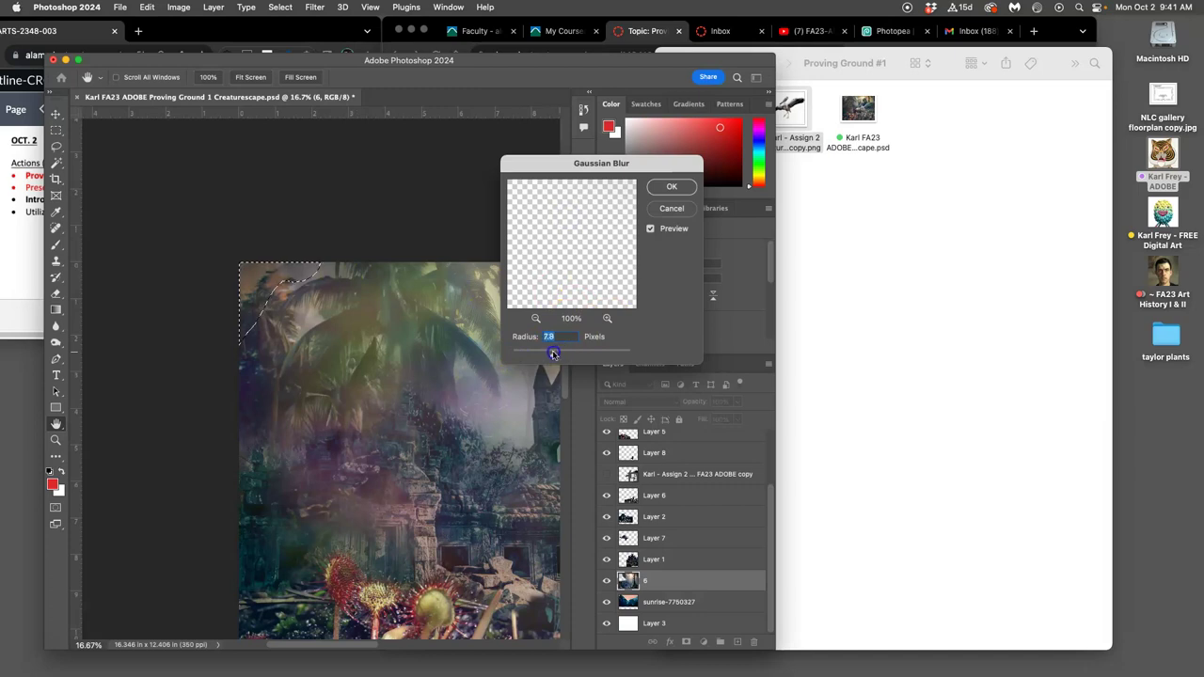
{"action": "scroll", "coordinate": [382, 328], "scroll_direction": "up", "scroll_amount": 5}
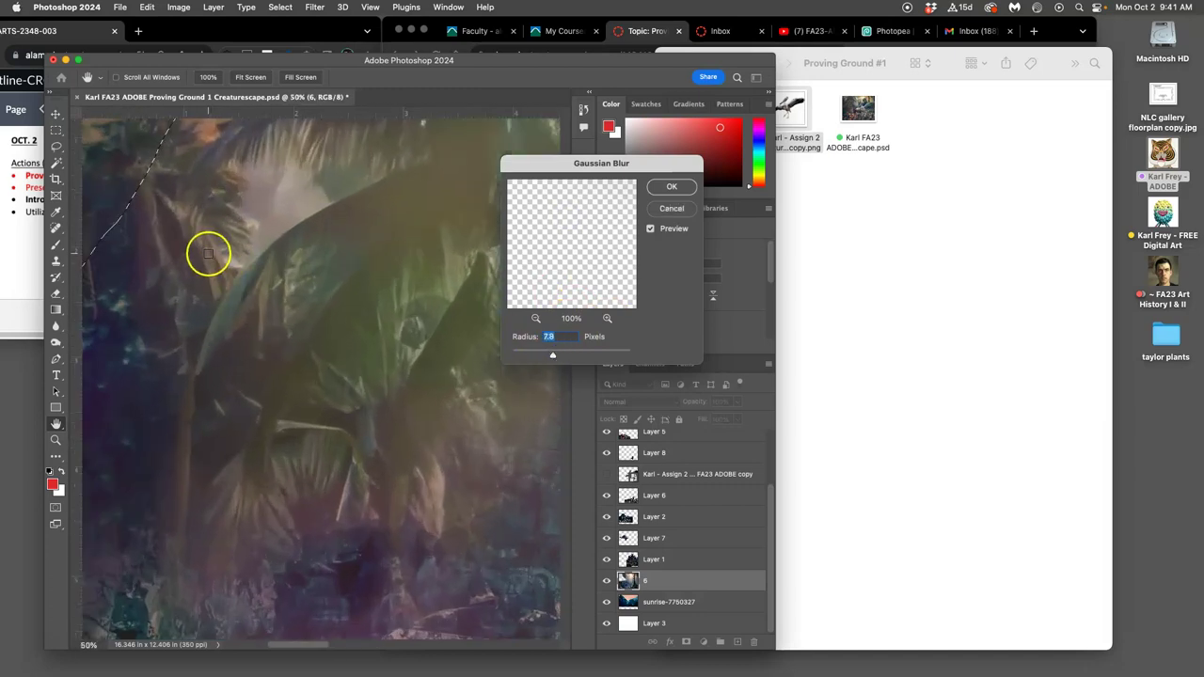
{"action": "scroll", "coordinate": [198, 252], "scroll_direction": "down", "scroll_amount": 10}
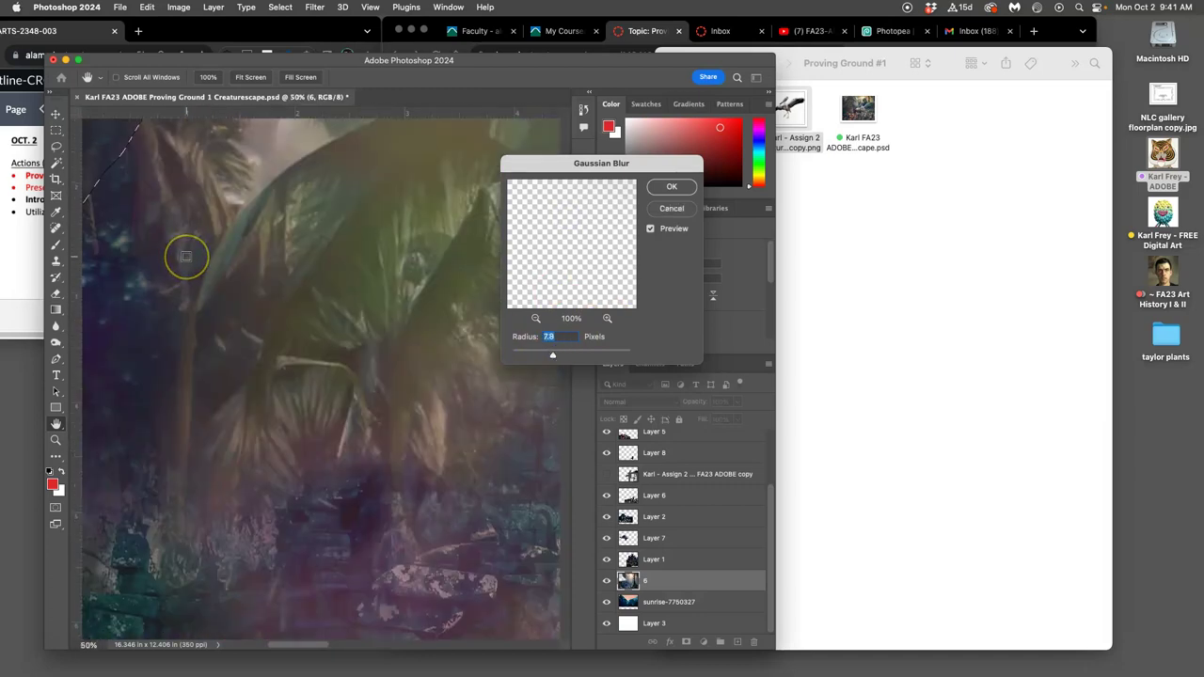
{"action": "scroll", "coordinate": [235, 268], "scroll_direction": "left", "scroll_amount": 5}
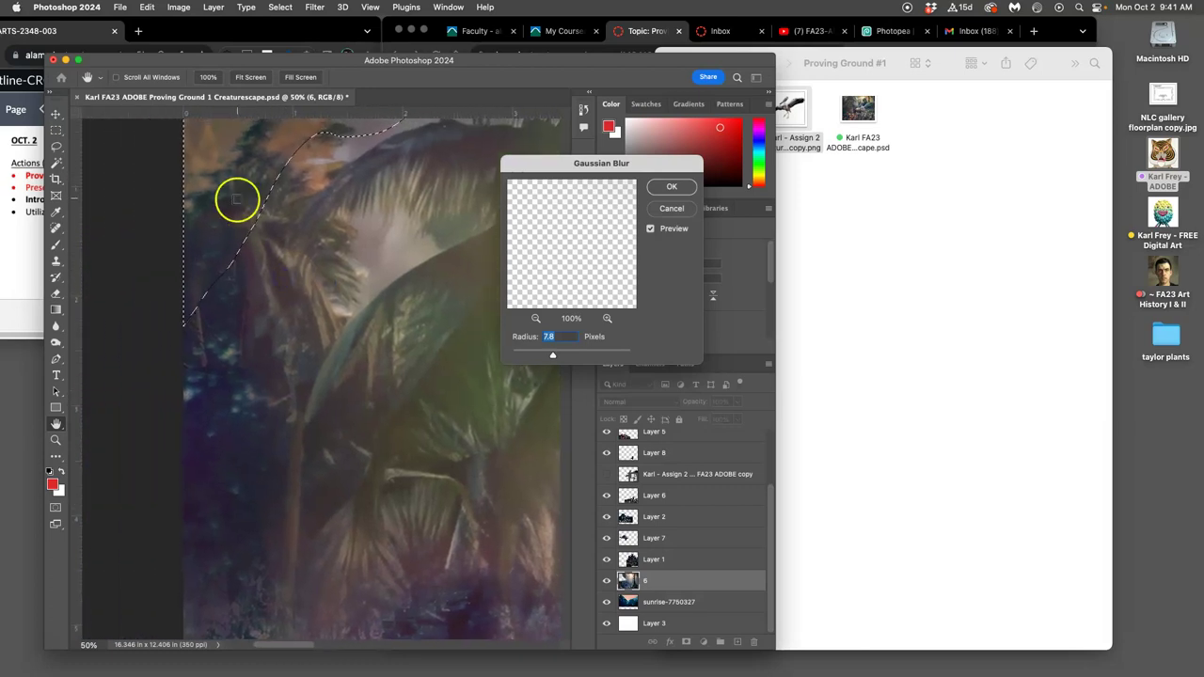
{"action": "scroll", "coordinate": [236, 204], "scroll_direction": "up", "scroll_amount": 6}
{"action": "scroll", "coordinate": [215, 191], "scroll_direction": "up", "scroll_amount": 4}
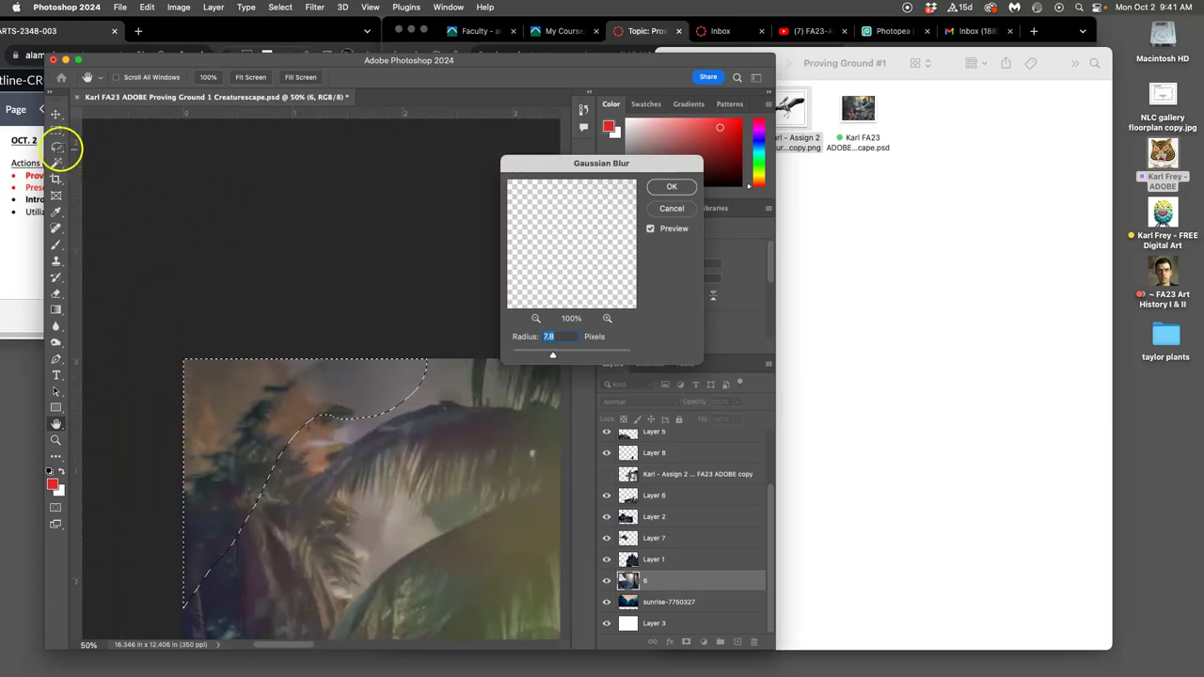
{"action": "left_click", "coordinate": [673, 188]}
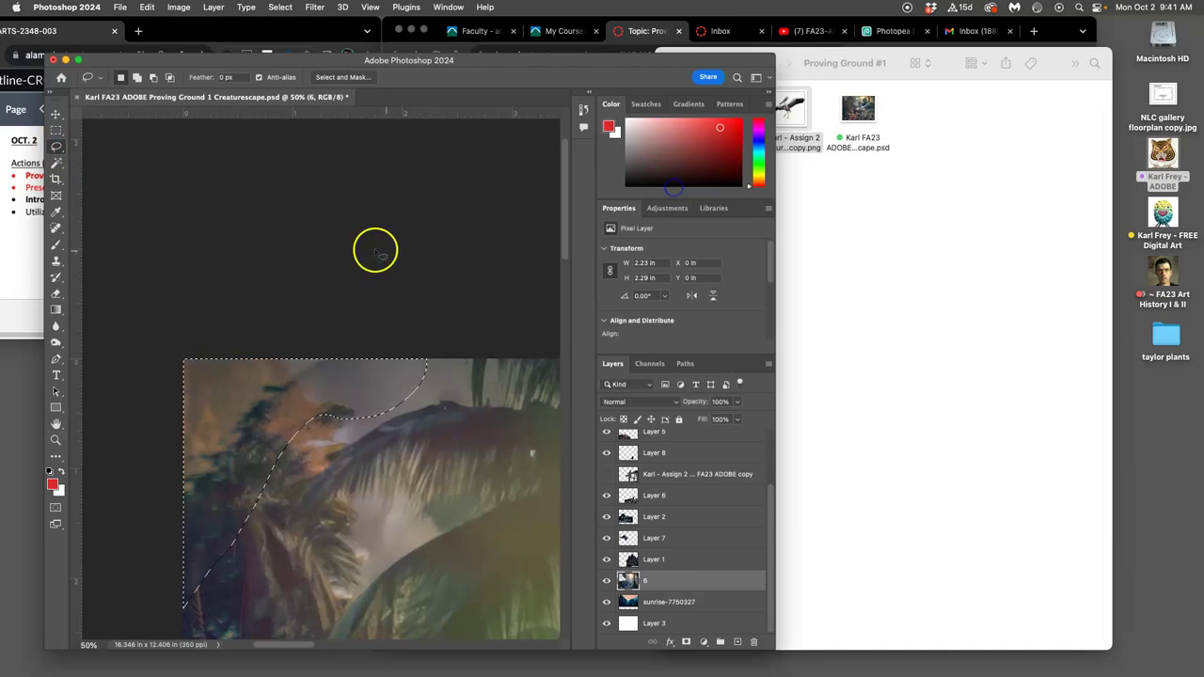
{"action": "scroll", "coordinate": [374, 248], "scroll_direction": "down", "scroll_amount": 1}
{"action": "scroll", "coordinate": [188, 246], "scroll_direction": "down", "scroll_amount": 1}
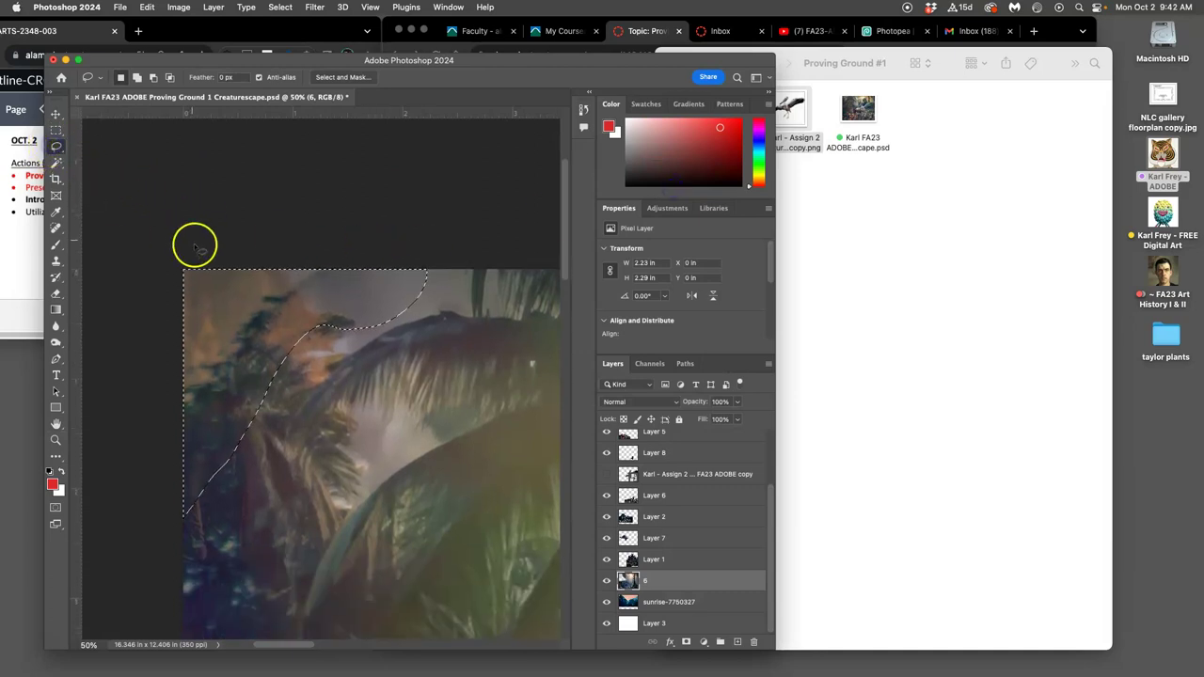
{"action": "left_click", "coordinate": [295, 395]}
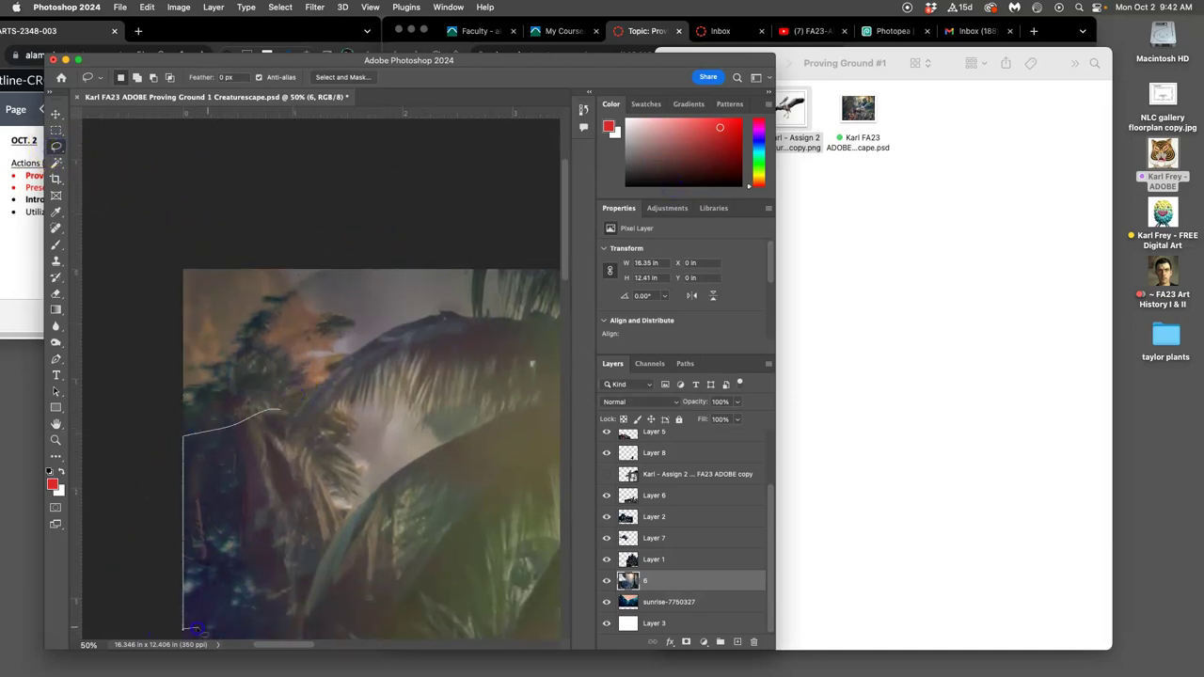
- Lasso around the left palms, dismiss the Filter menu unused, and deselect
{"action": "mouse_move", "coordinate": [241, 623]}
{"action": "left_mouse_down"}
{"action": "mouse_move", "coordinate": [313, 546]}
{"action": "mouse_move", "coordinate": [307, 425]}
{"action": "left_mouse_up"}
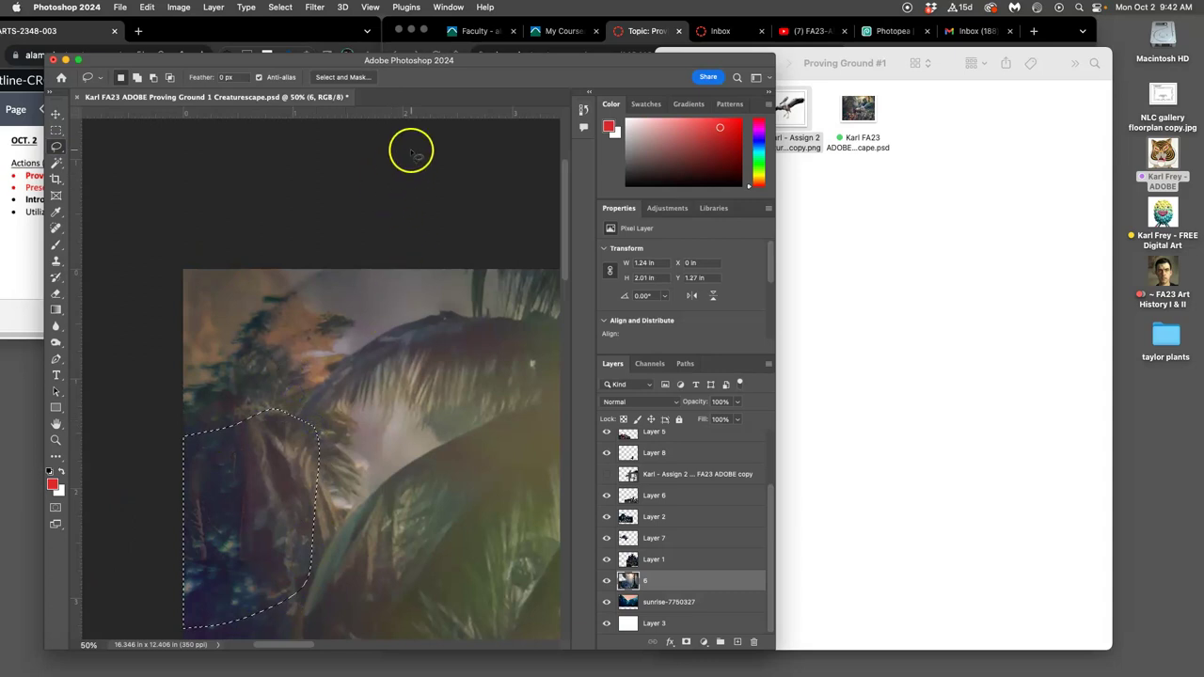
{"action": "left_click", "coordinate": [314, 7]}
{"action": "left_click", "coordinate": [349, 90]}
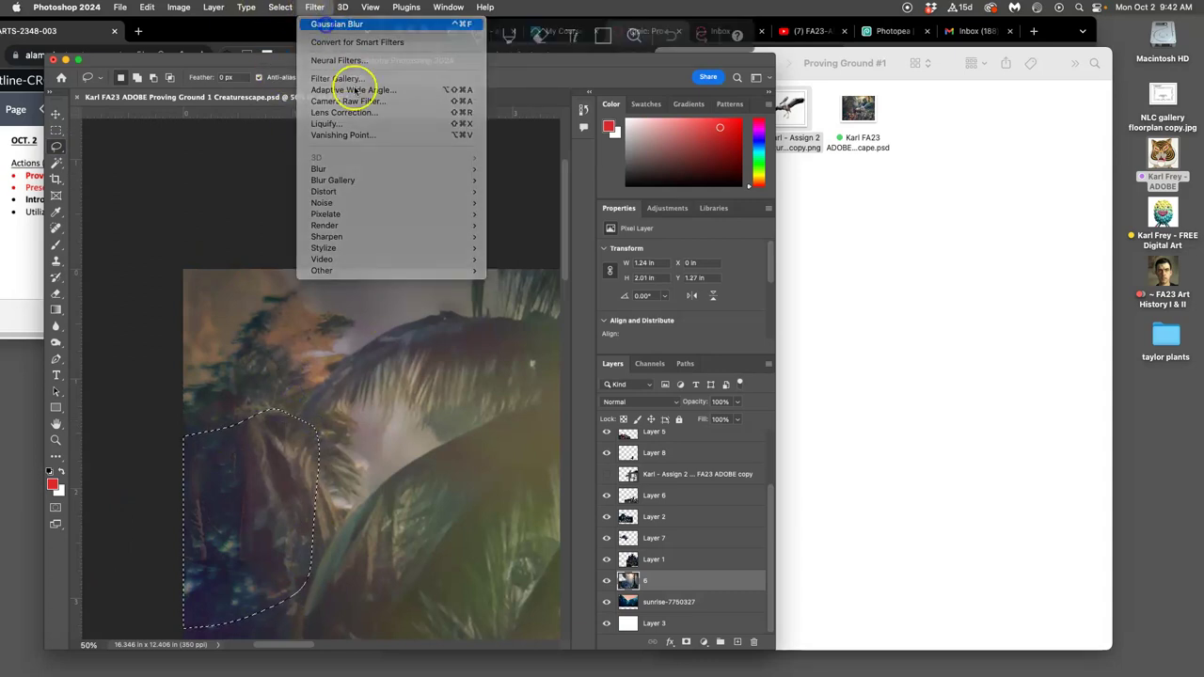
{"action": "left_click", "coordinate": [257, 522]}
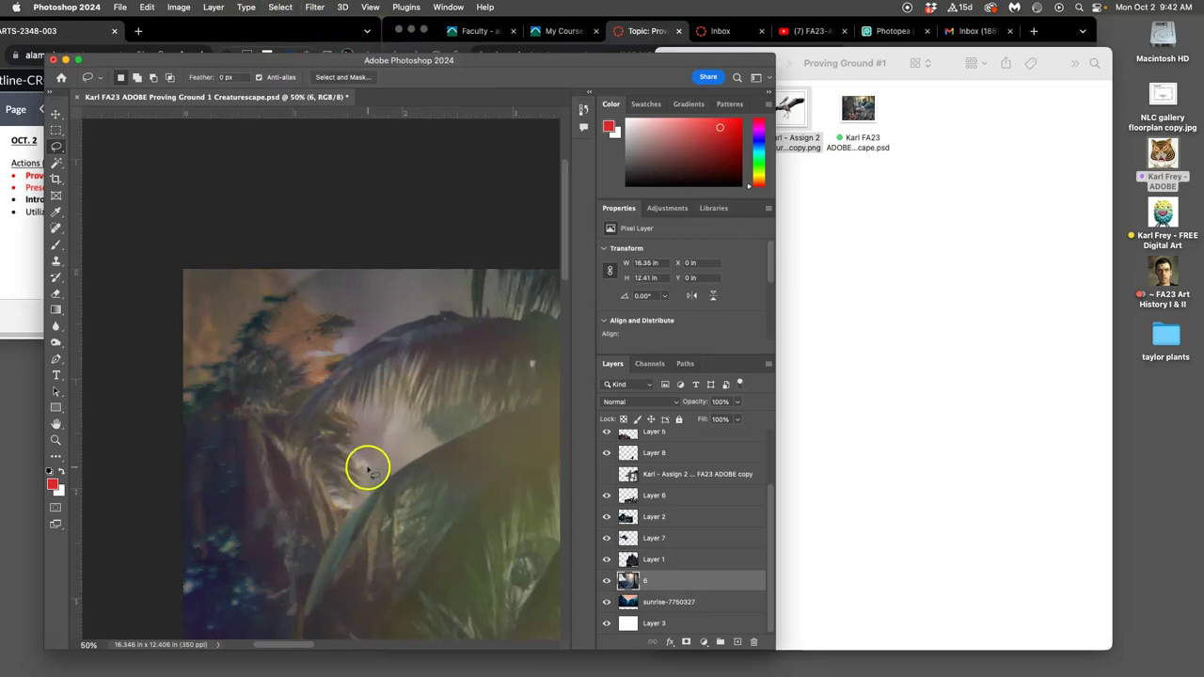
- Zoom out to 8.33% and scroll around to review the whole composite
{"action": "key", "text": "super+minus"}
{"action": "key", "text": "super+minus"}
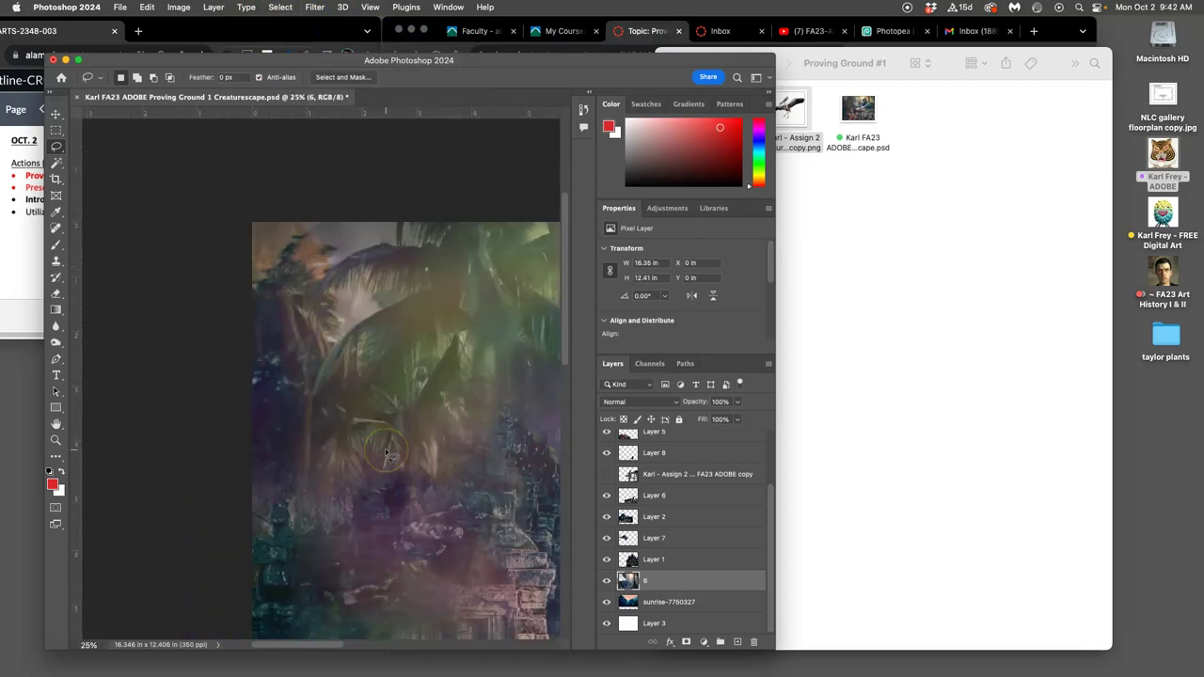
{"action": "scroll", "coordinate": [386, 453], "scroll_direction": "down", "scroll_amount": 3}
{"action": "scroll", "coordinate": [385, 454], "scroll_direction": "right", "scroll_amount": 10}
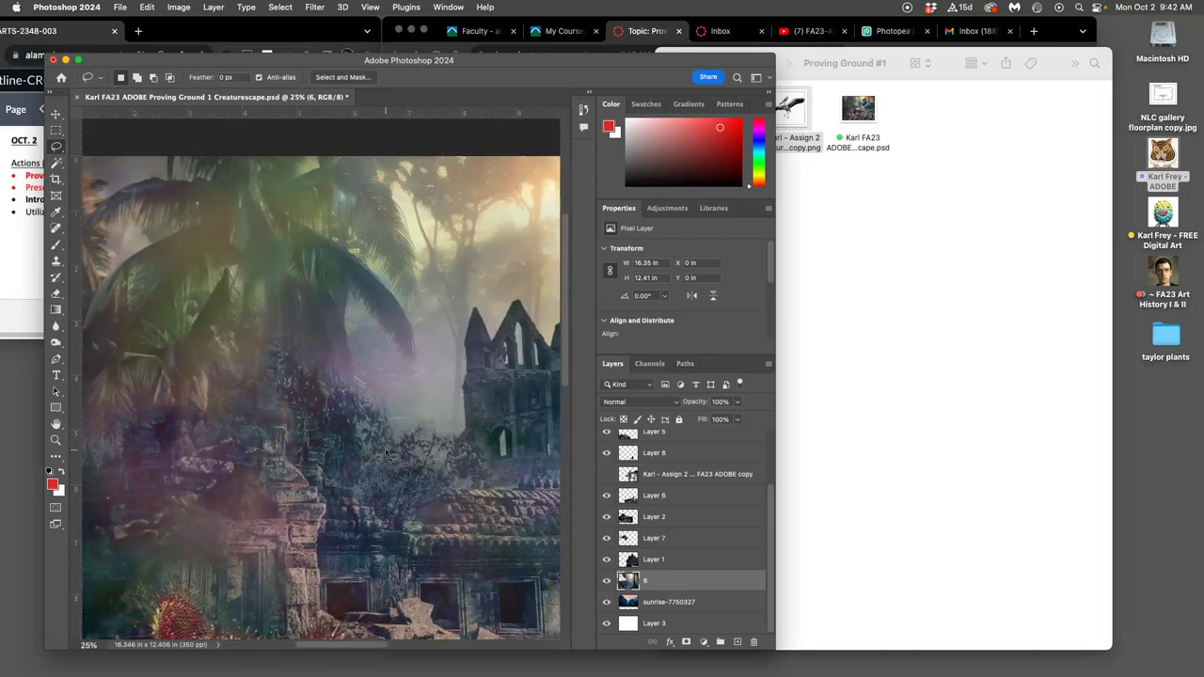
{"action": "scroll", "coordinate": [386, 454], "scroll_direction": "down", "scroll_amount": 15}
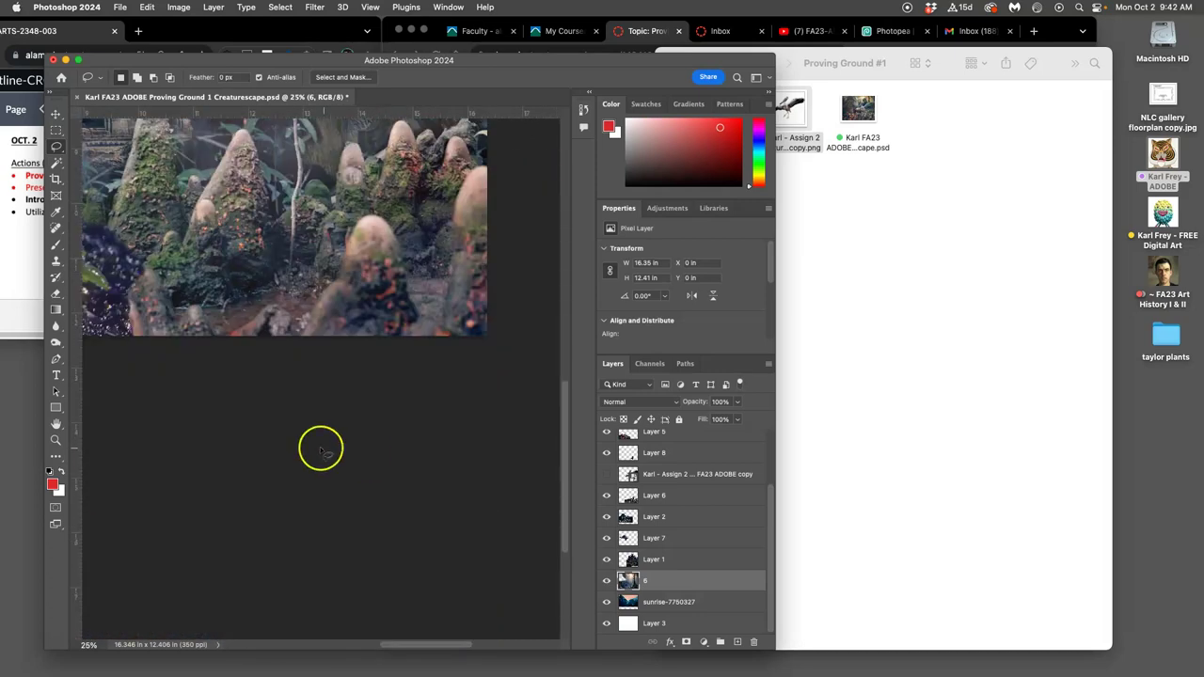
{"action": "scroll", "coordinate": [320, 448], "scroll_direction": "left", "scroll_amount": 5}
{"action": "scroll", "coordinate": [323, 454], "scroll_direction": "left", "scroll_amount": 1}
{"action": "scroll", "coordinate": [320, 450], "scroll_direction": "down", "scroll_amount": 3}
{"action": "scroll", "coordinate": [318, 444], "scroll_direction": "up", "scroll_amount": 3}
{"action": "scroll", "coordinate": [318, 444], "scroll_direction": "down", "scroll_amount": 4}
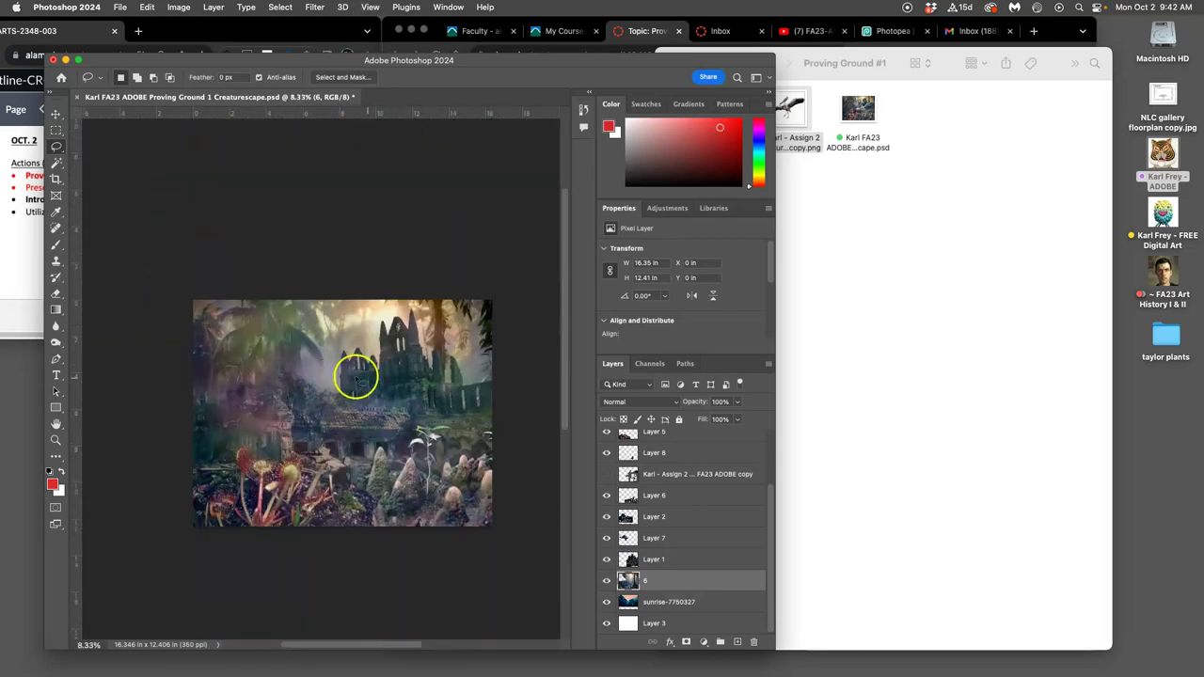
{"action": "scroll", "coordinate": [685, 511], "scroll_direction": "up", "scroll_amount": 2}
{"action": "scroll", "coordinate": [687, 511], "scroll_direction": "down", "scroll_amount": 2}
- Toggle layer 6 to compare, then select the Large group of palm trees copy layer
{"action": "left_click", "coordinate": [606, 581]}
{"action": "left_click", "coordinate": [606, 580]}
{"action": "left_click", "coordinate": [606, 580]}
{"action": "scroll", "coordinate": [664, 513], "scroll_direction": "up", "scroll_amount": 3}
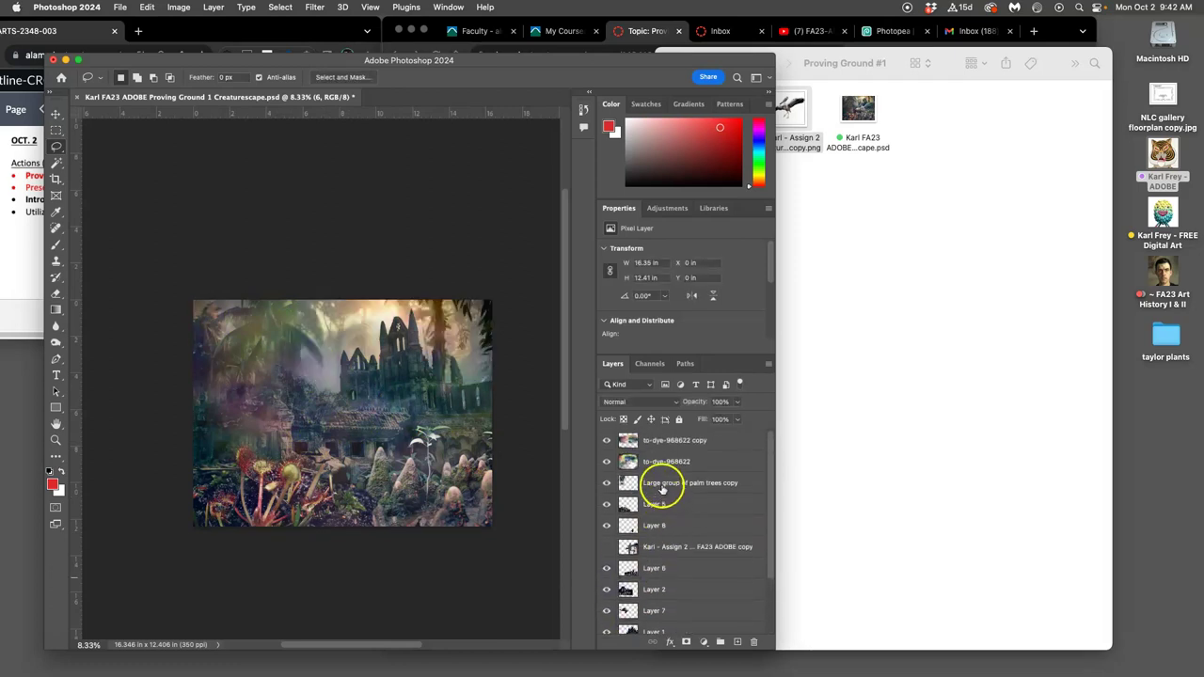
{"action": "left_click", "coordinate": [661, 482]}
- Dodge the upper-left palm trees and darker foliage with Midtones at 18% exposure
{"action": "left_click", "coordinate": [55, 295]}
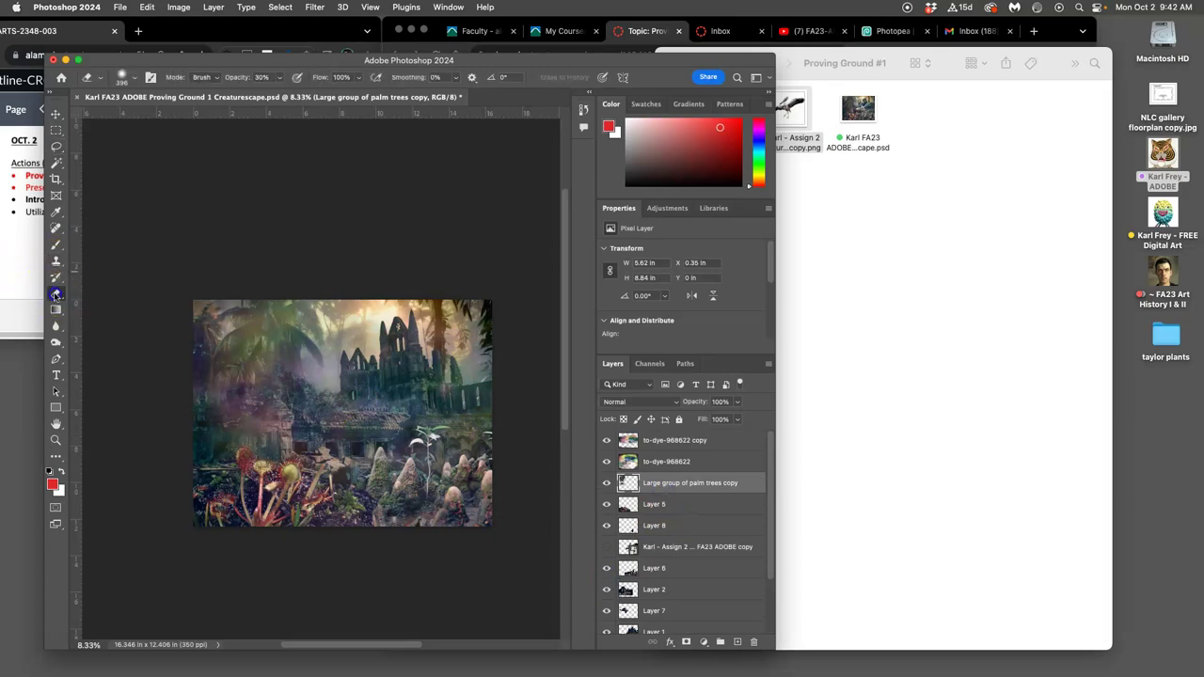
{"action": "left_click", "coordinate": [56, 261]}
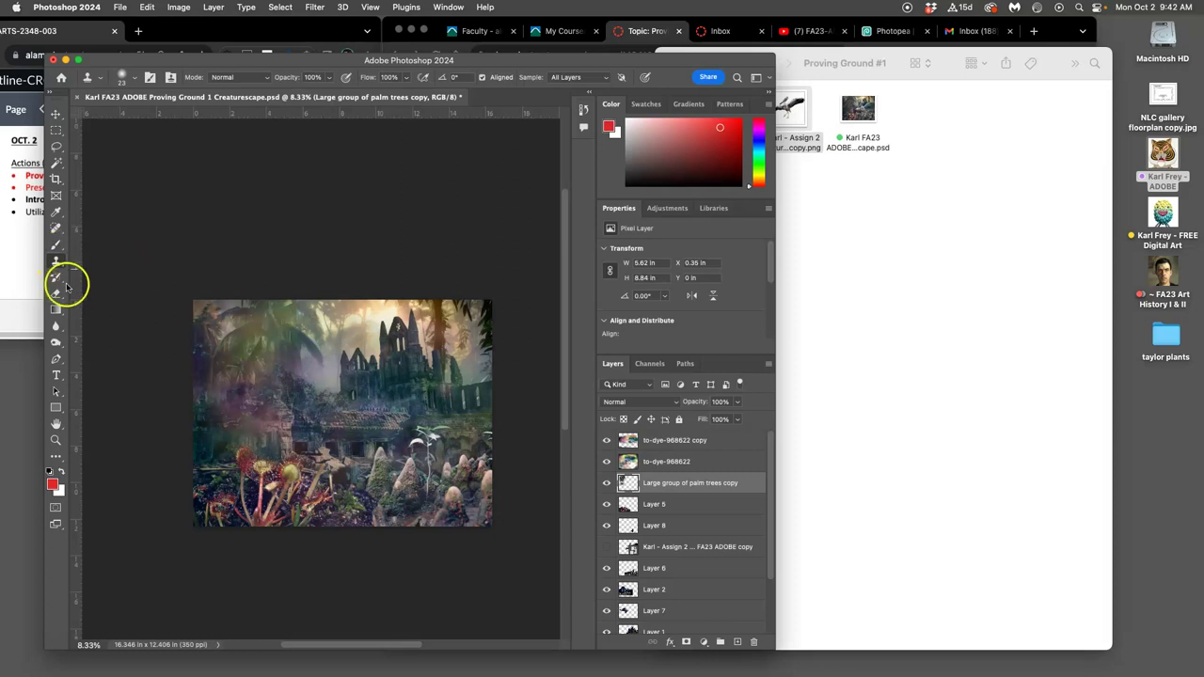
{"action": "left_click", "coordinate": [55, 343]}
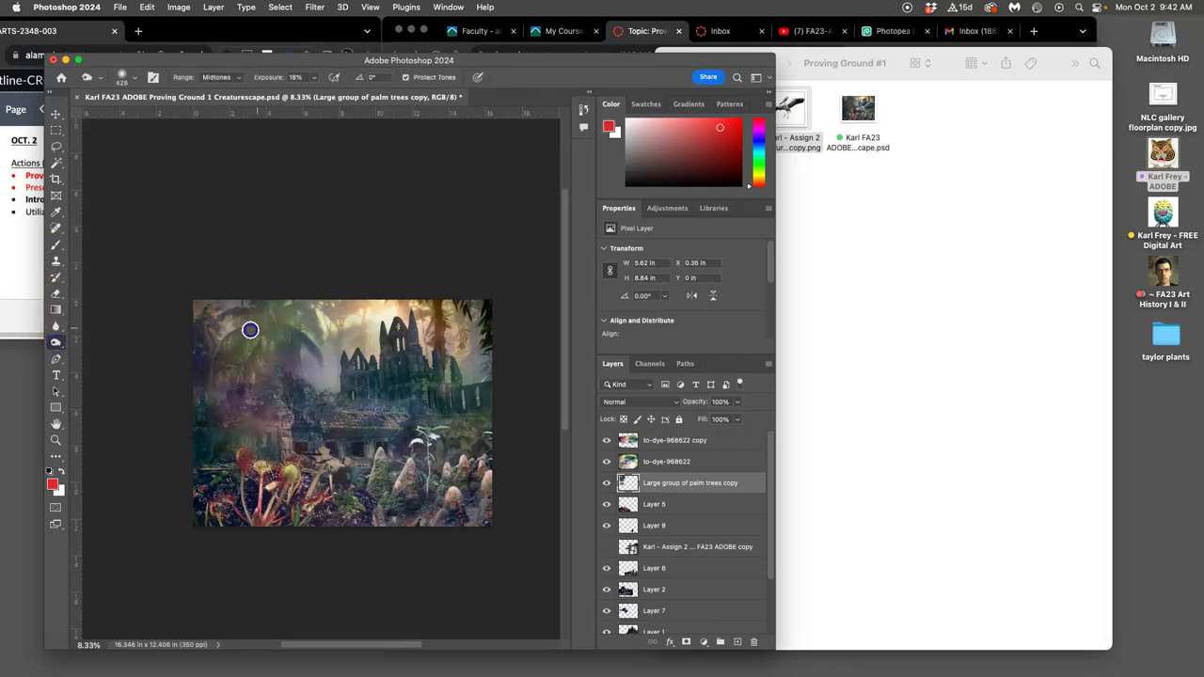
{"action": "left_click_drag", "start_coordinate": [268, 310], "coordinate": [271, 323]}
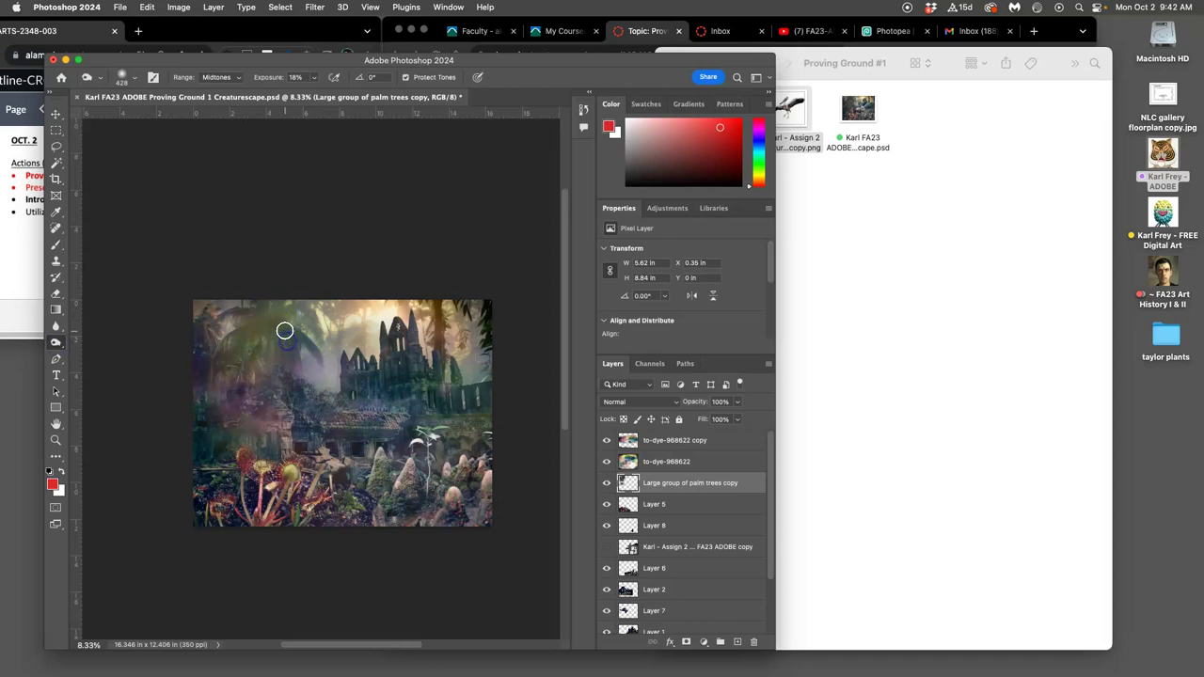
{"action": "key", "text": "super+plus"}
{"action": "key", "text": "super+plus"}
{"action": "key", "text": "super+plus"}
{"action": "left_click", "coordinate": [242, 310]}
{"action": "mouse_move", "coordinate": [237, 314]}
{"action": "left_mouse_down"}
{"action": "mouse_move", "coordinate": [340, 410]}
{"action": "mouse_move", "coordinate": [283, 321]}
{"action": "mouse_move", "coordinate": [290, 307]}
{"action": "mouse_move", "coordinate": [318, 384]}
{"action": "mouse_move", "coordinate": [276, 321]}
{"action": "mouse_move", "coordinate": [283, 307]}
{"action": "mouse_move", "coordinate": [291, 403]}
{"action": "left_mouse_up"}
{"action": "mouse_move", "coordinate": [210, 471]}
{"action": "left_mouse_down"}
{"action": "mouse_move", "coordinate": [280, 512]}
{"action": "mouse_move", "coordinate": [218, 444]}
{"action": "mouse_move", "coordinate": [123, 476]}
{"action": "mouse_move", "coordinate": [215, 346]}
{"action": "mouse_move", "coordinate": [160, 456]}
{"action": "mouse_move", "coordinate": [167, 441]}
{"action": "mouse_move", "coordinate": [186, 465]}
{"action": "mouse_move", "coordinate": [216, 435]}
{"action": "left_mouse_up"}
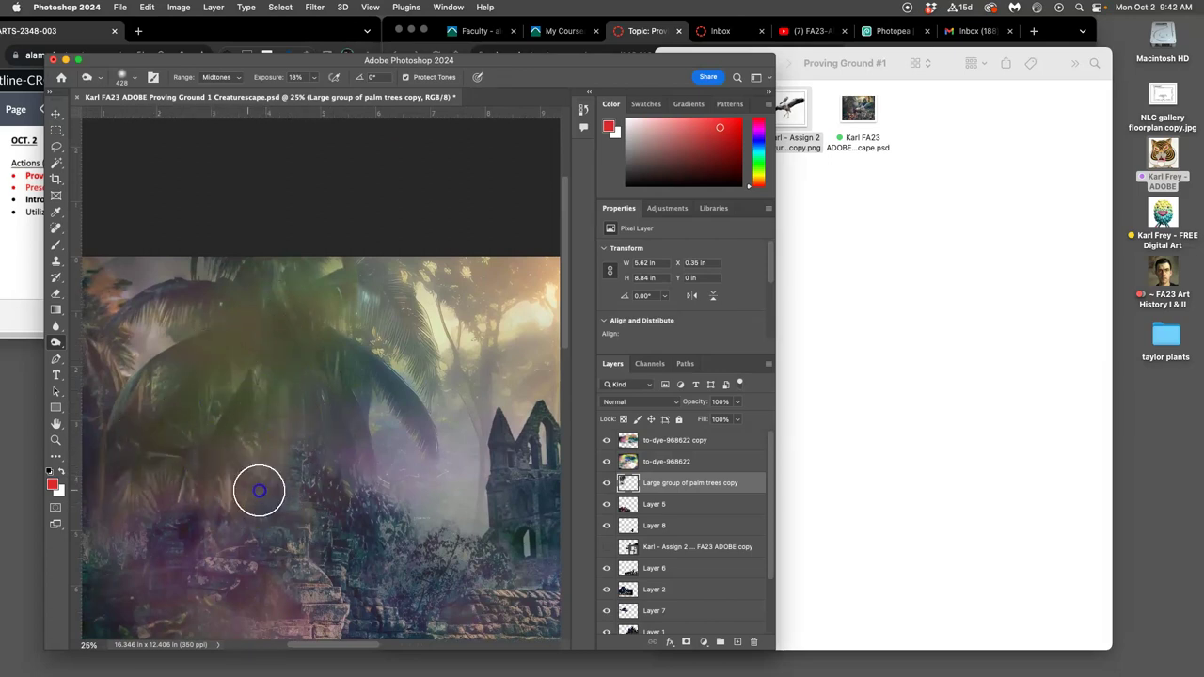
- Compare the dodged palms by toggling the palm-tree copy layer's visibility off and on
{"action": "left_click", "coordinate": [607, 483]}
{"action": "left_click", "coordinate": [608, 484]}
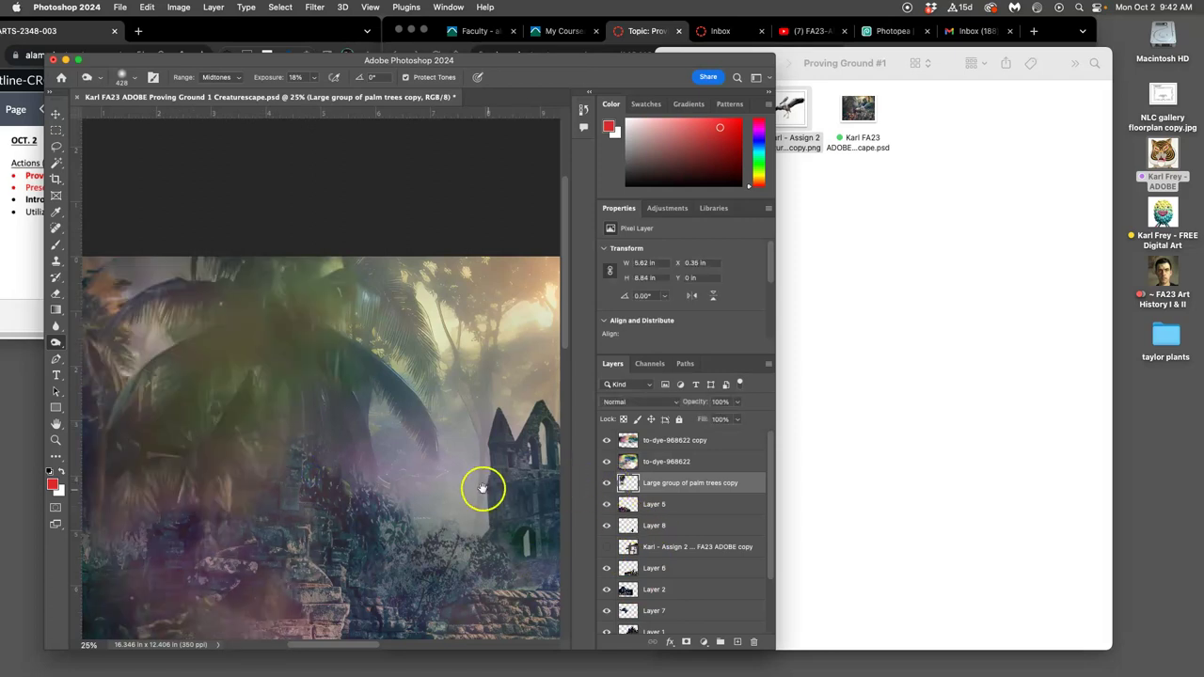
{"action": "left_click_drag", "start_coordinate": [482, 488], "coordinate": [543, 511]}
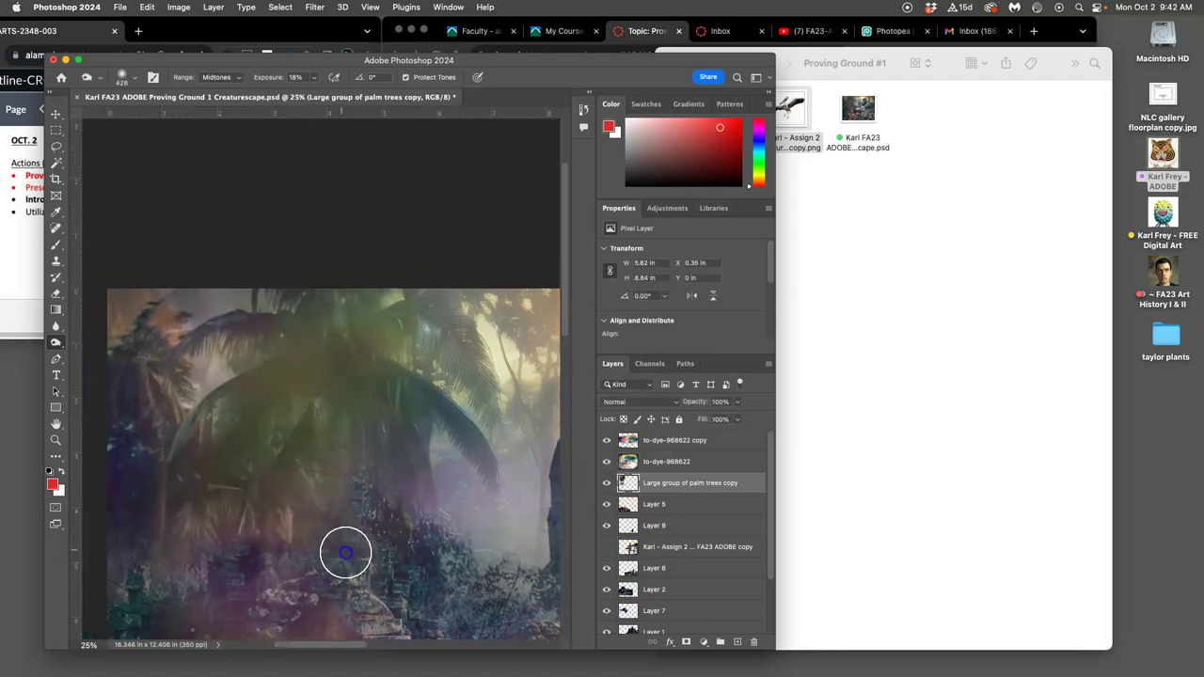
{"action": "left_click_drag", "start_coordinate": [417, 508], "coordinate": [371, 498]}
{"action": "key", "text": "super+minus"}
{"action": "key", "text": "super+minus"}
{"action": "key", "text": "super+minus"}
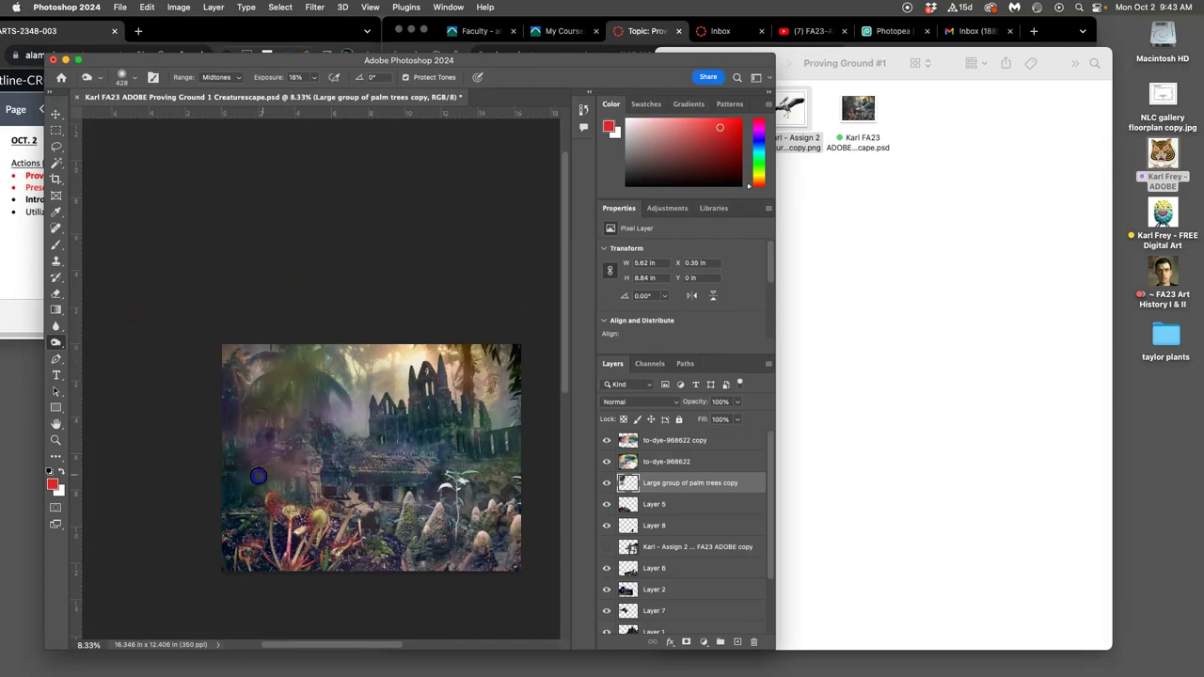
{"action": "left_click_drag", "start_coordinate": [404, 472], "coordinate": [371, 457]}
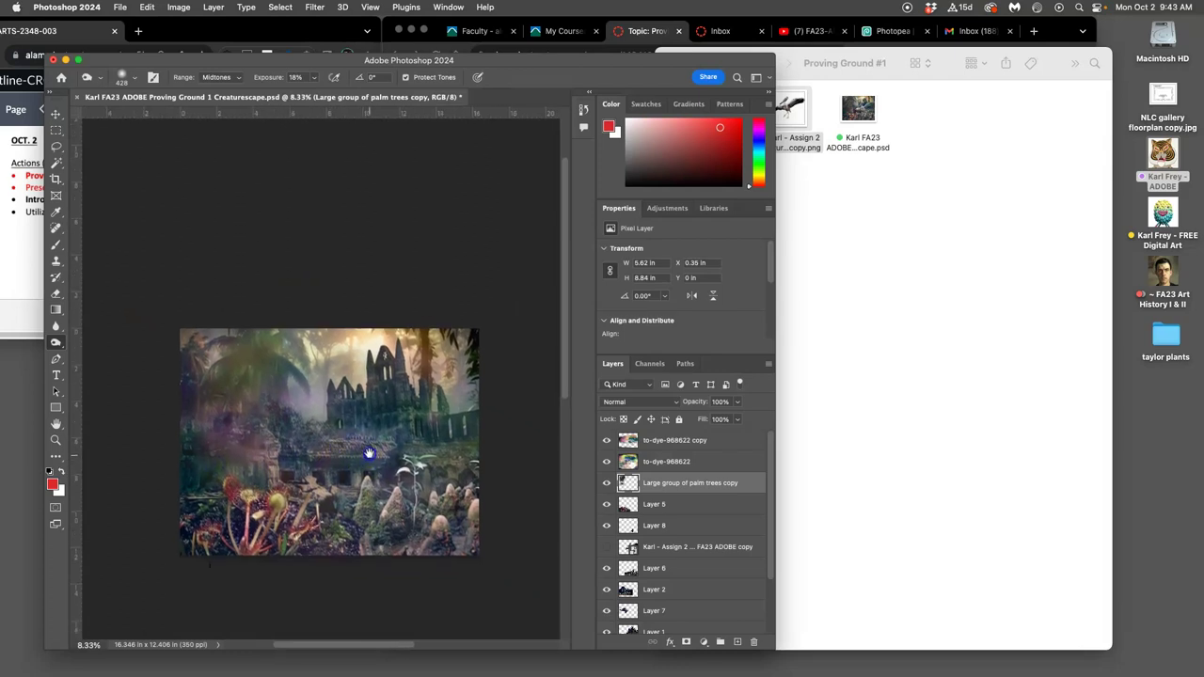
{"action": "key", "text": "super+plus"}
{"action": "key", "text": "super+plus"}
{"action": "left_click", "coordinate": [607, 483]}
{"action": "left_click", "coordinate": [607, 483]}
{"action": "left_click_drag", "start_coordinate": [297, 483], "coordinate": [398, 462]}
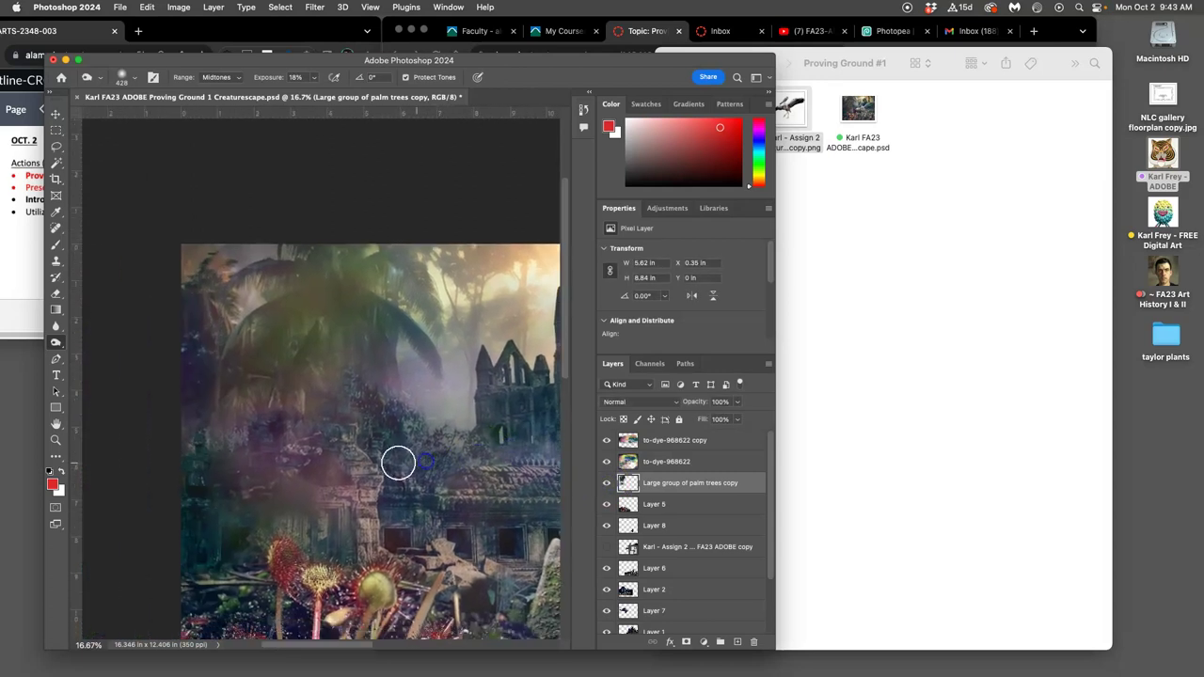
- Erase at 30% opacity across the lower-left palm foliage and the fronds over the central ruins
{"action": "left_click", "coordinate": [57, 295]}
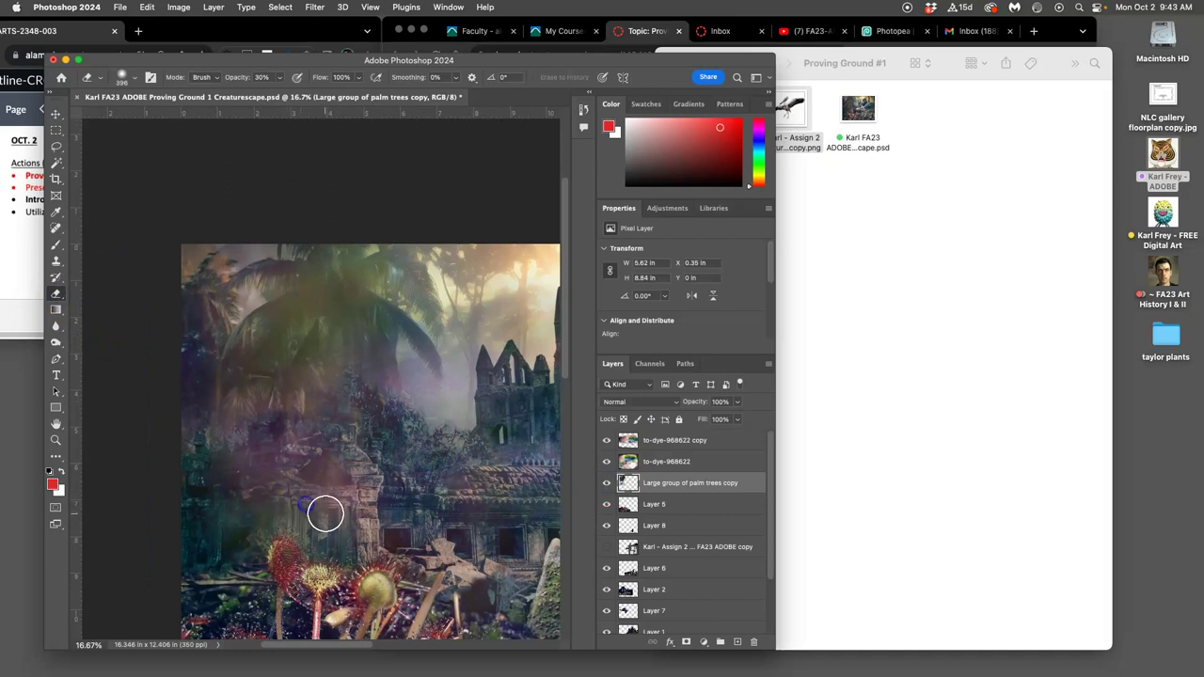
{"action": "left_click_drag", "start_coordinate": [334, 508], "coordinate": [330, 474]}
{"action": "left_click", "coordinate": [285, 499]}
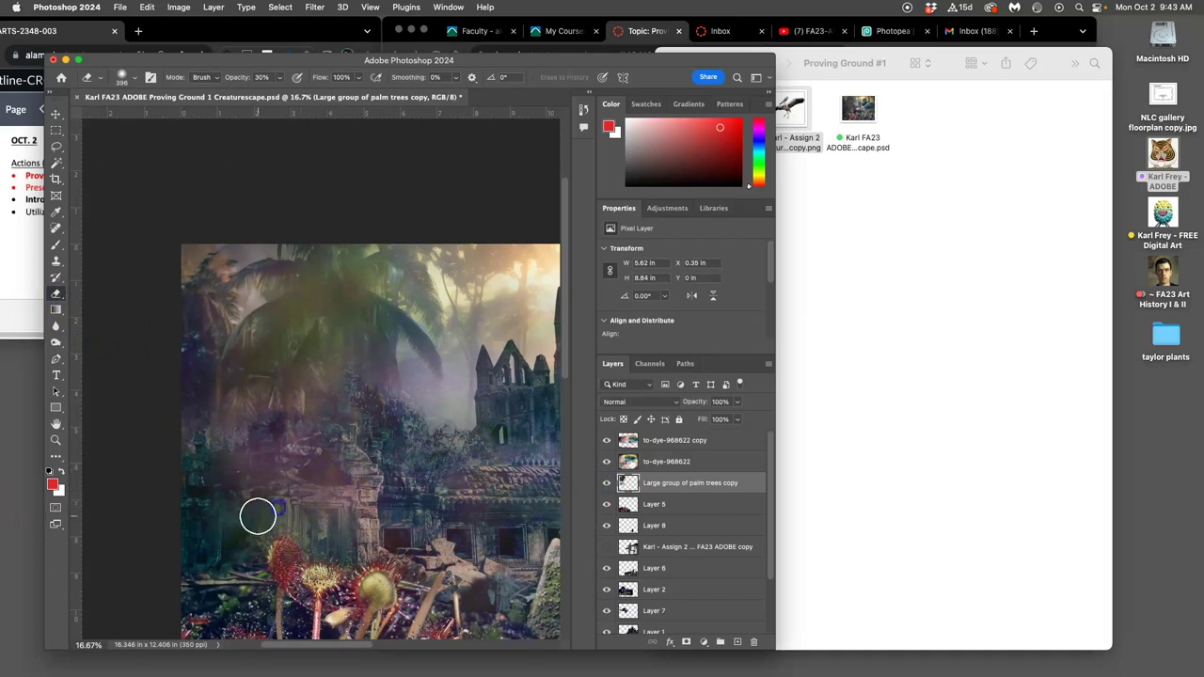
{"action": "mouse_move", "coordinate": [258, 516]}
{"action": "left_mouse_down"}
{"action": "mouse_move", "coordinate": [237, 530]}
{"action": "mouse_move", "coordinate": [182, 505]}
{"action": "mouse_move", "coordinate": [318, 509]}
{"action": "mouse_move", "coordinate": [368, 457]}
{"action": "mouse_move", "coordinate": [404, 498]}
{"action": "mouse_move", "coordinate": [325, 498]}
{"action": "mouse_move", "coordinate": [462, 545]}
{"action": "mouse_move", "coordinate": [452, 519]}
{"action": "mouse_move", "coordinate": [345, 477]}
{"action": "mouse_move", "coordinate": [328, 443]}
{"action": "mouse_move", "coordinate": [289, 417]}
{"action": "mouse_move", "coordinate": [245, 452]}
{"action": "mouse_move", "coordinate": [231, 492]}
{"action": "mouse_move", "coordinate": [425, 492]}
{"action": "mouse_move", "coordinate": [364, 469]}
{"action": "left_mouse_up"}
{"action": "key", "text": "super+minus"}
{"action": "key", "text": "super+minus"}
{"action": "left_click", "coordinate": [301, 381]}
{"action": "left_click", "coordinate": [298, 386]}
{"action": "left_click_drag", "start_coordinate": [298, 413], "coordinate": [302, 434]}
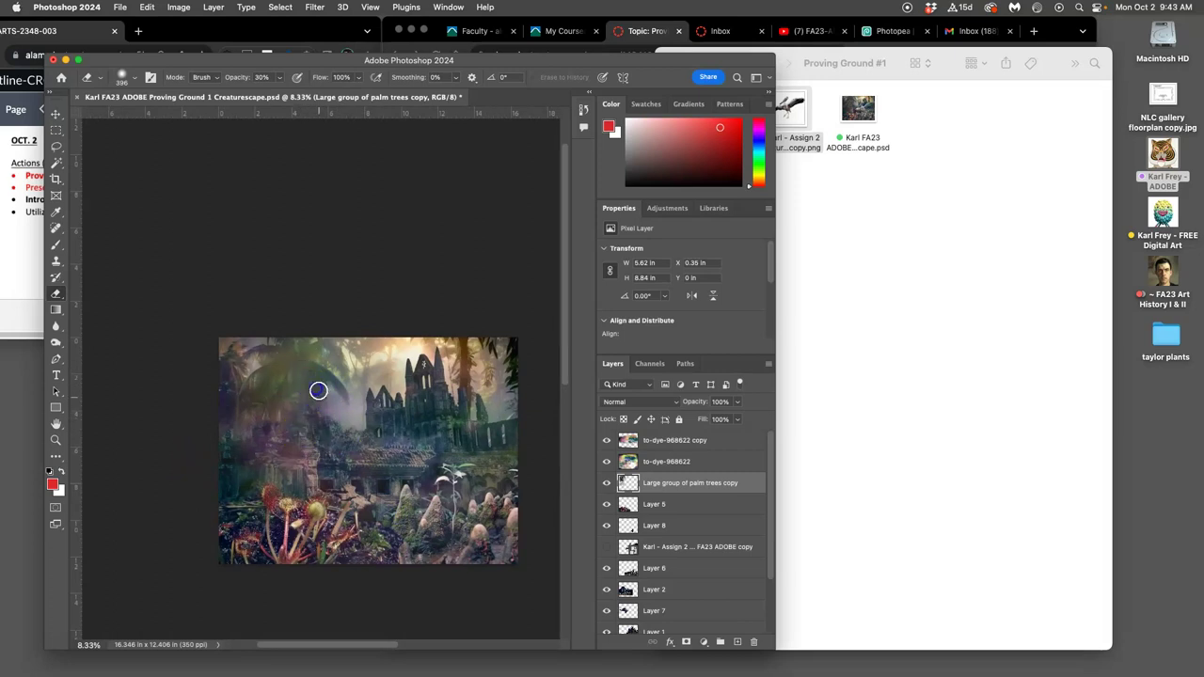
{"action": "left_click", "coordinate": [320, 430]}
{"action": "key", "text": "super+plus"}
{"action": "key", "text": "super+plus"}
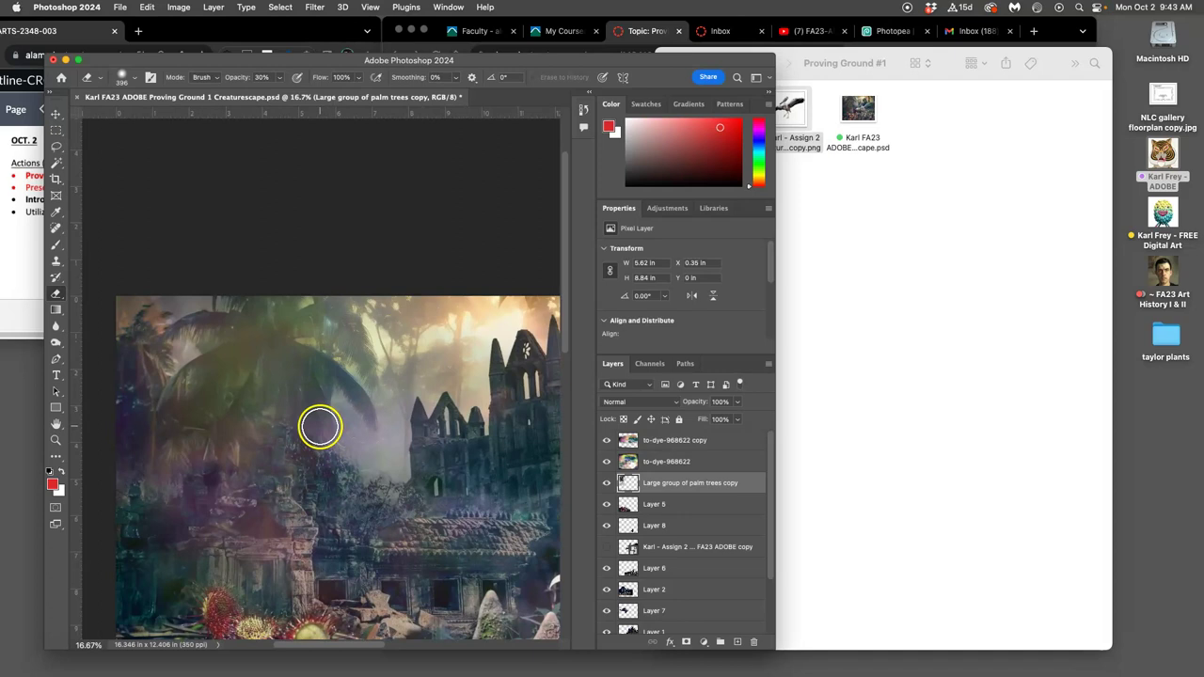
{"action": "mouse_move", "coordinate": [320, 428]}
{"action": "left_mouse_down"}
{"action": "mouse_move", "coordinate": [371, 460]}
{"action": "mouse_move", "coordinate": [363, 486]}
{"action": "mouse_move", "coordinate": [229, 470]}
{"action": "mouse_move", "coordinate": [193, 483]}
{"action": "mouse_move", "coordinate": [216, 498]}
{"action": "mouse_move", "coordinate": [229, 477]}
{"action": "mouse_move", "coordinate": [250, 479]}
{"action": "mouse_move", "coordinate": [337, 513]}
{"action": "mouse_move", "coordinate": [296, 465]}
{"action": "mouse_move", "coordinate": [366, 514]}
{"action": "mouse_move", "coordinate": [454, 547]}
{"action": "mouse_move", "coordinate": [344, 551]}
{"action": "left_mouse_up"}
- Save the Creaturescape document with File > Save, leaving the bird creature layer hidden
{"action": "key", "text": "super+minus"}
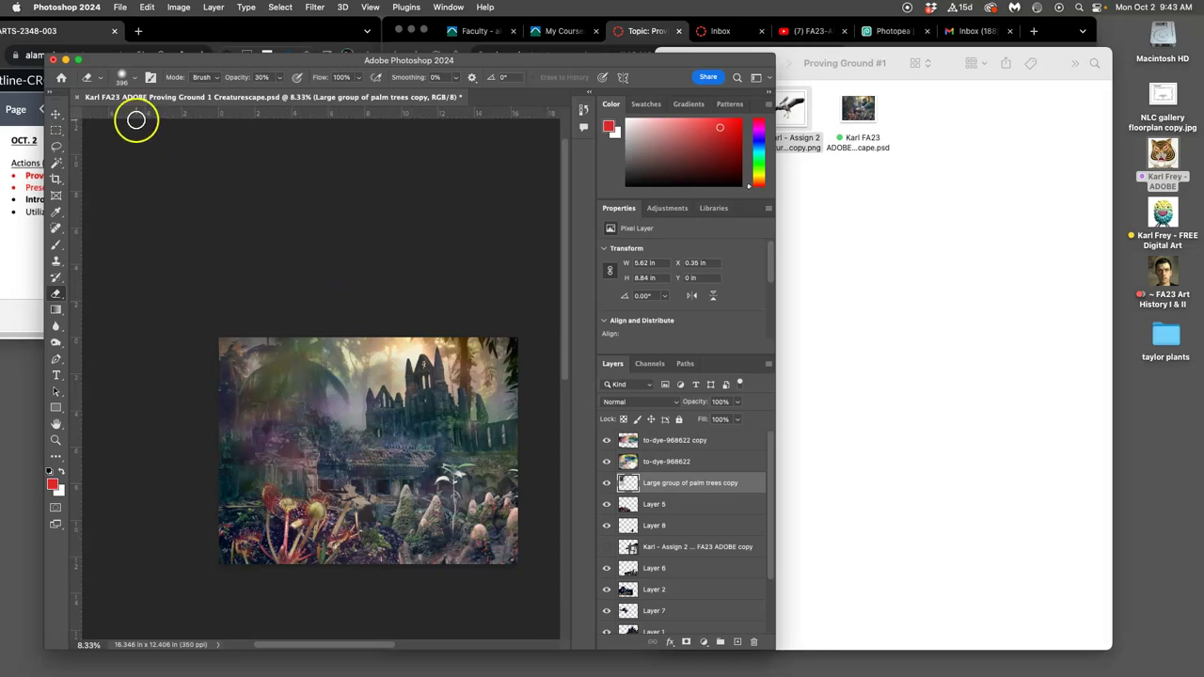
{"action": "left_click", "coordinate": [123, 9]}
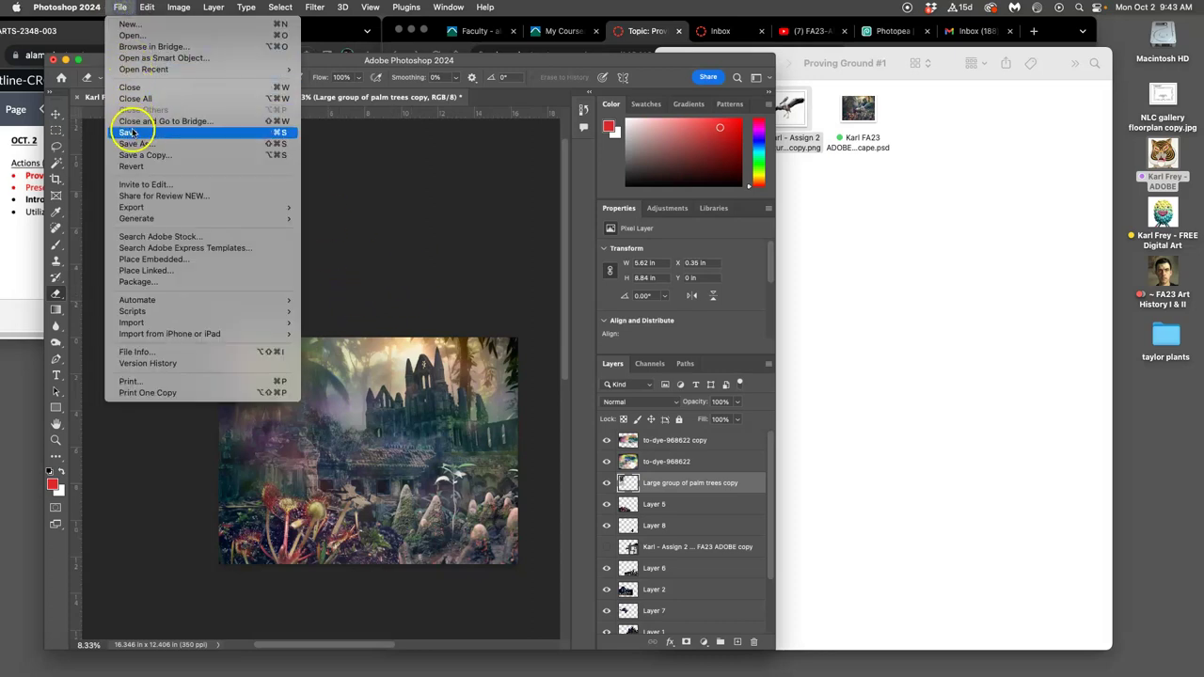
{"action": "left_click", "coordinate": [203, 132]}
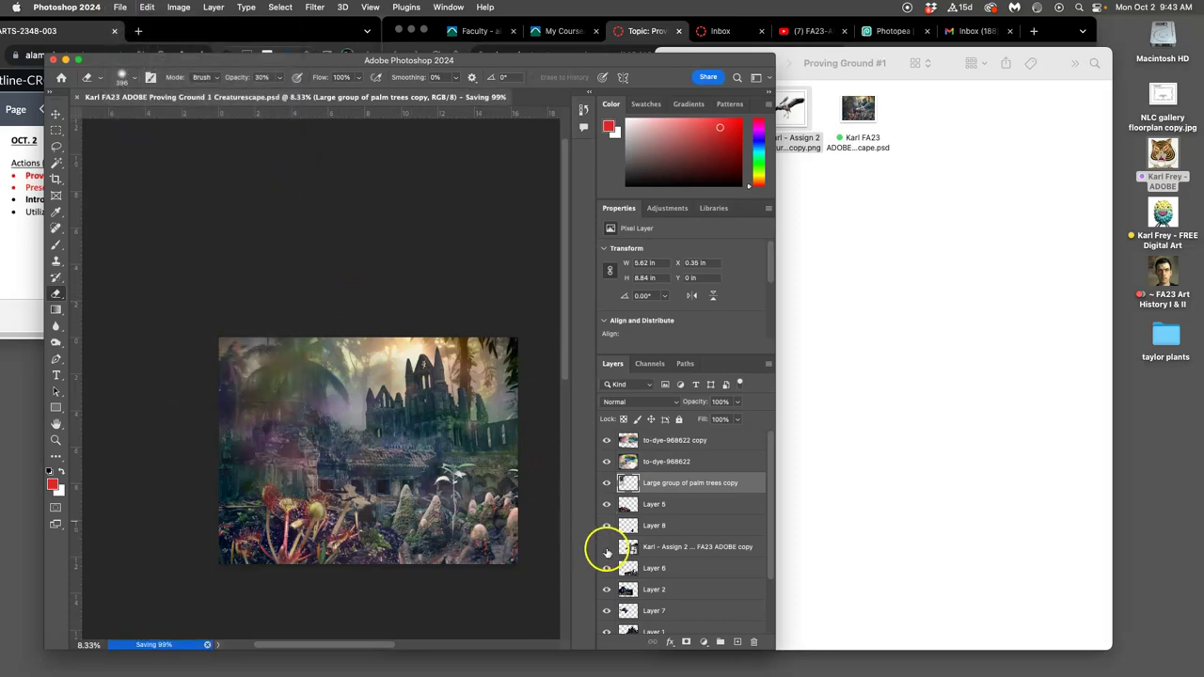
{"action": "left_click", "coordinate": [607, 547]}
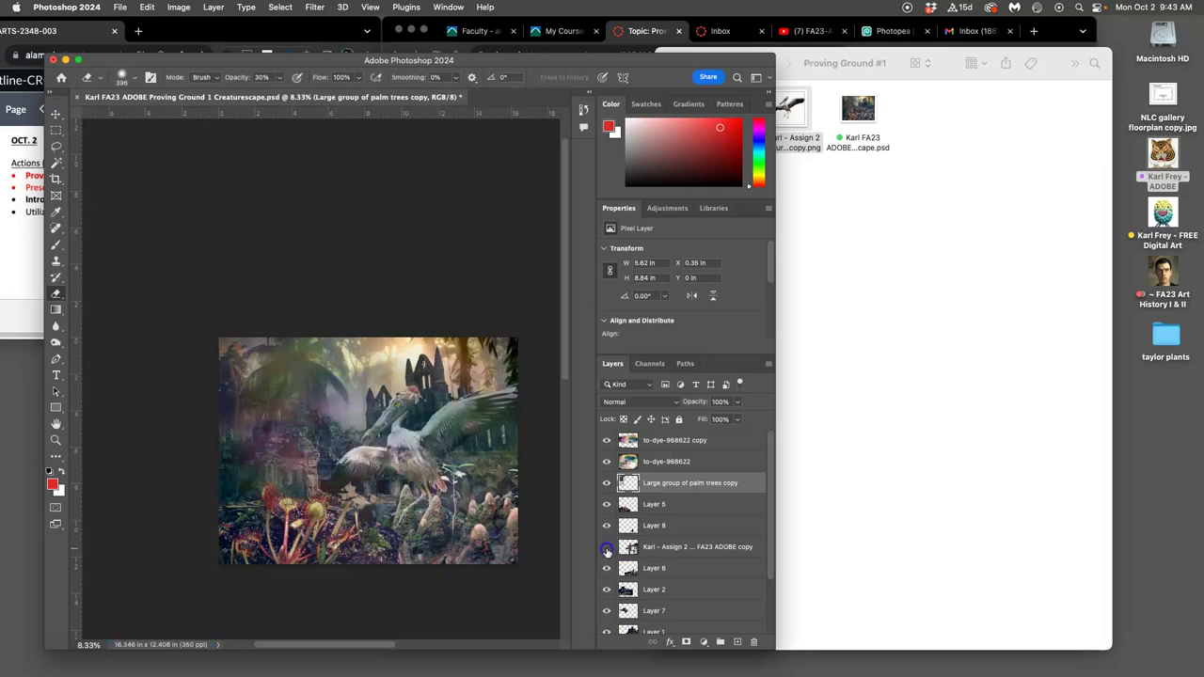
{"action": "left_click", "coordinate": [606, 548]}
{"action": "left_click", "coordinate": [606, 548]}
{"action": "left_click", "coordinate": [607, 548]}
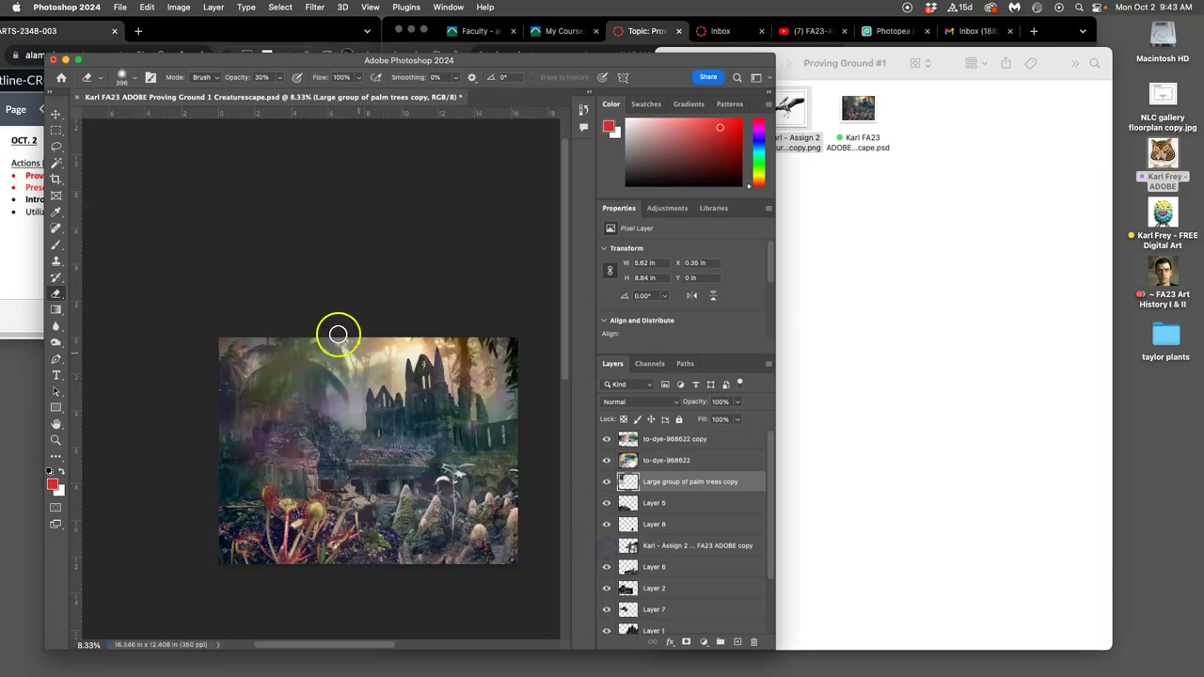
- Save a JPEG copy to the Desktop named ending 'Assignment #1 Resubmission', accepting default JPEG options
{"action": "left_click", "coordinate": [117, 8]}
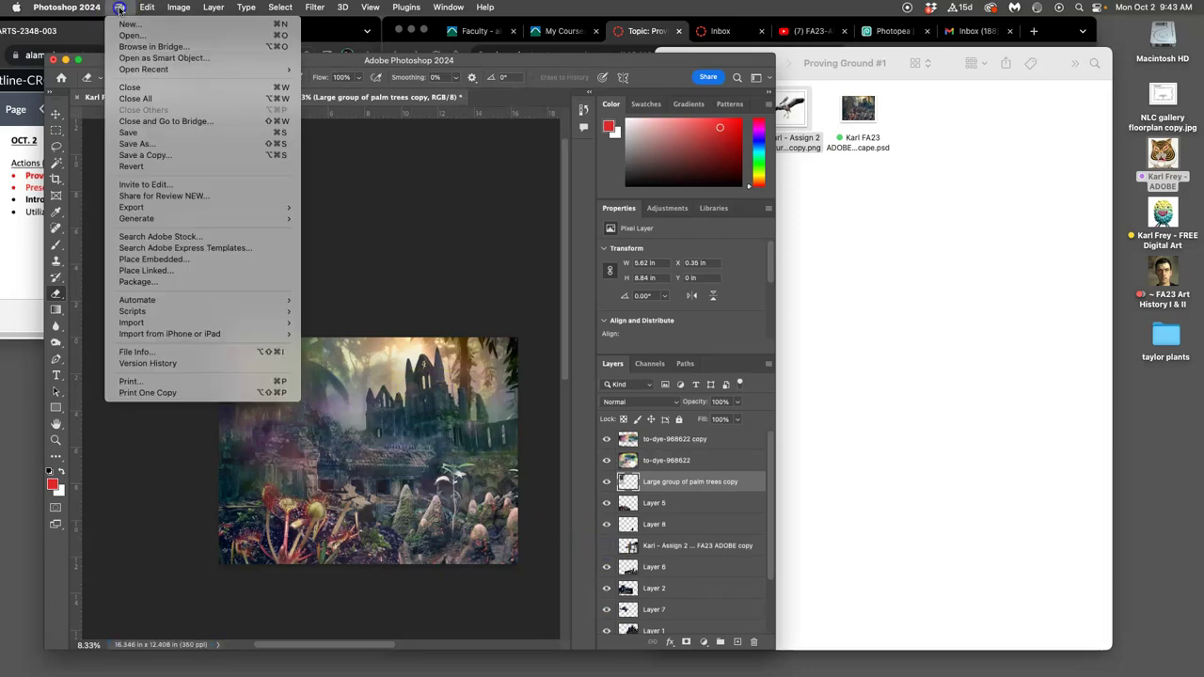
{"action": "left_click", "coordinate": [188, 158]}
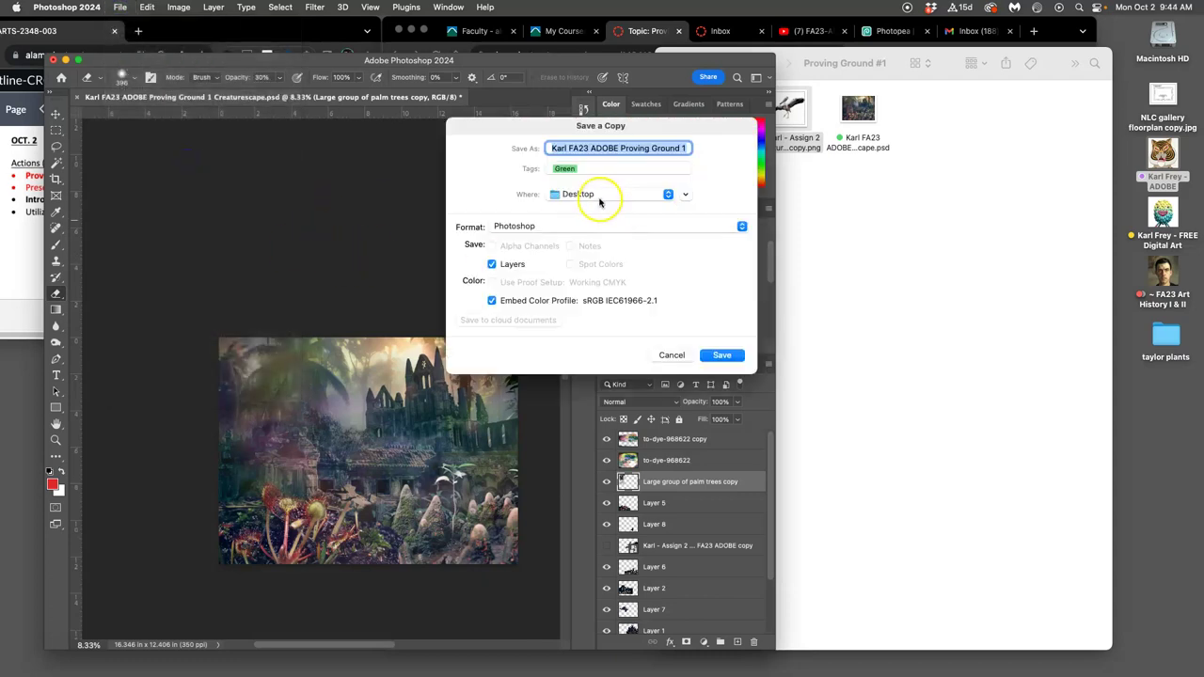
{"action": "left_click", "coordinate": [586, 229]}
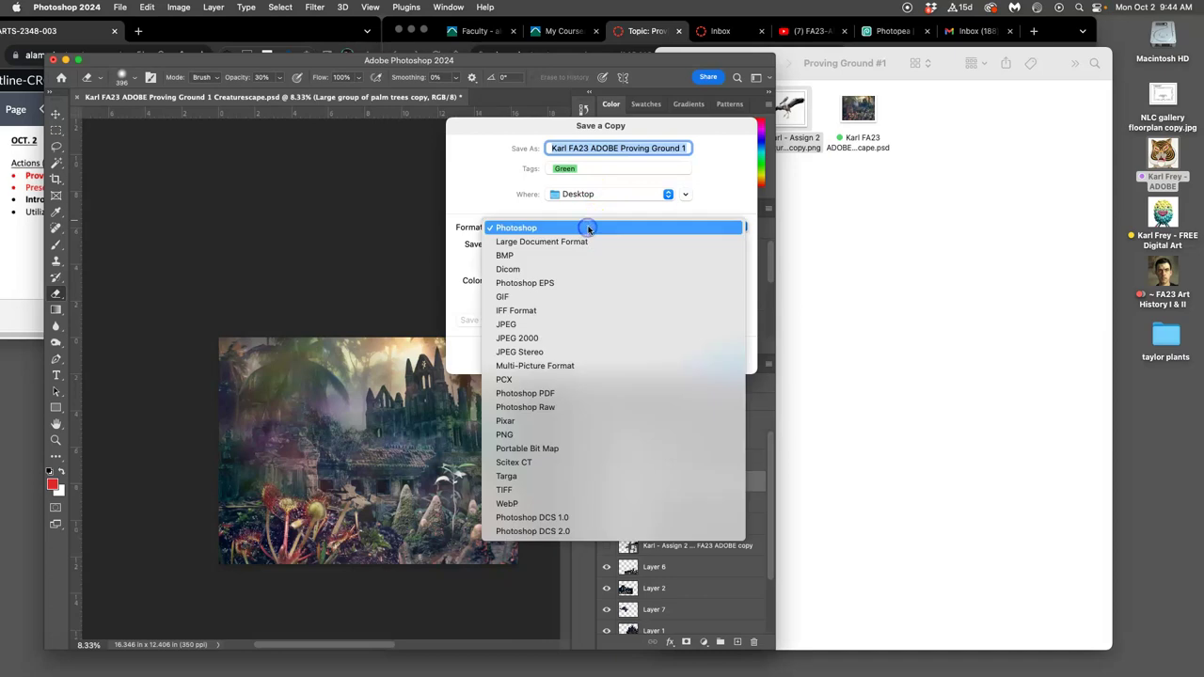
{"action": "left_click", "coordinate": [568, 322]}
{"action": "left_click", "coordinate": [622, 131]}
{"action": "left_click", "coordinate": [594, 148]}
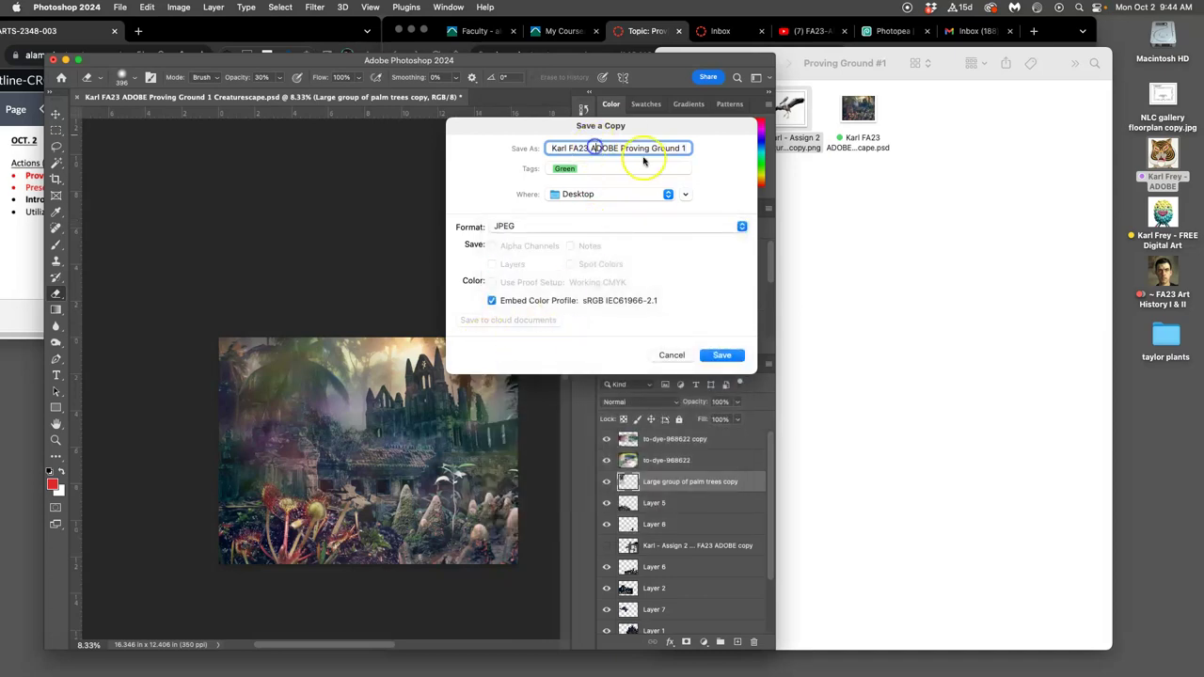
{"action": "left_click_drag", "start_coordinate": [620, 148], "coordinate": [667, 150]}
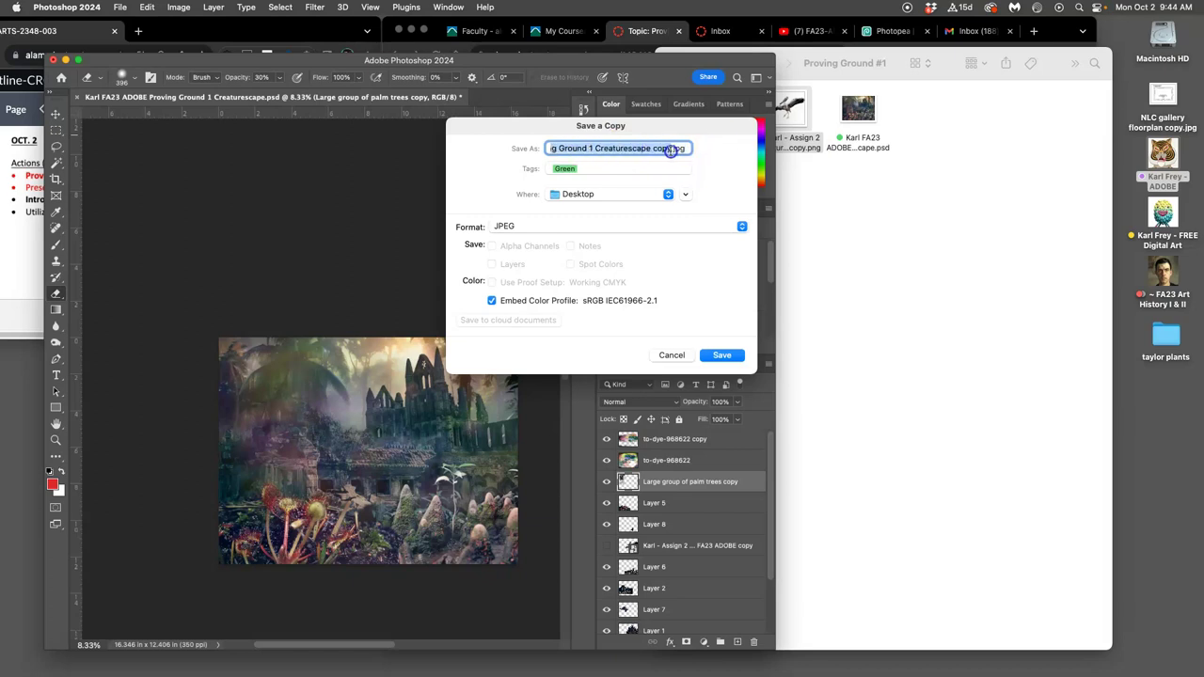
{"action": "type", "text": "Assignment #1 Resubmission.jp"}
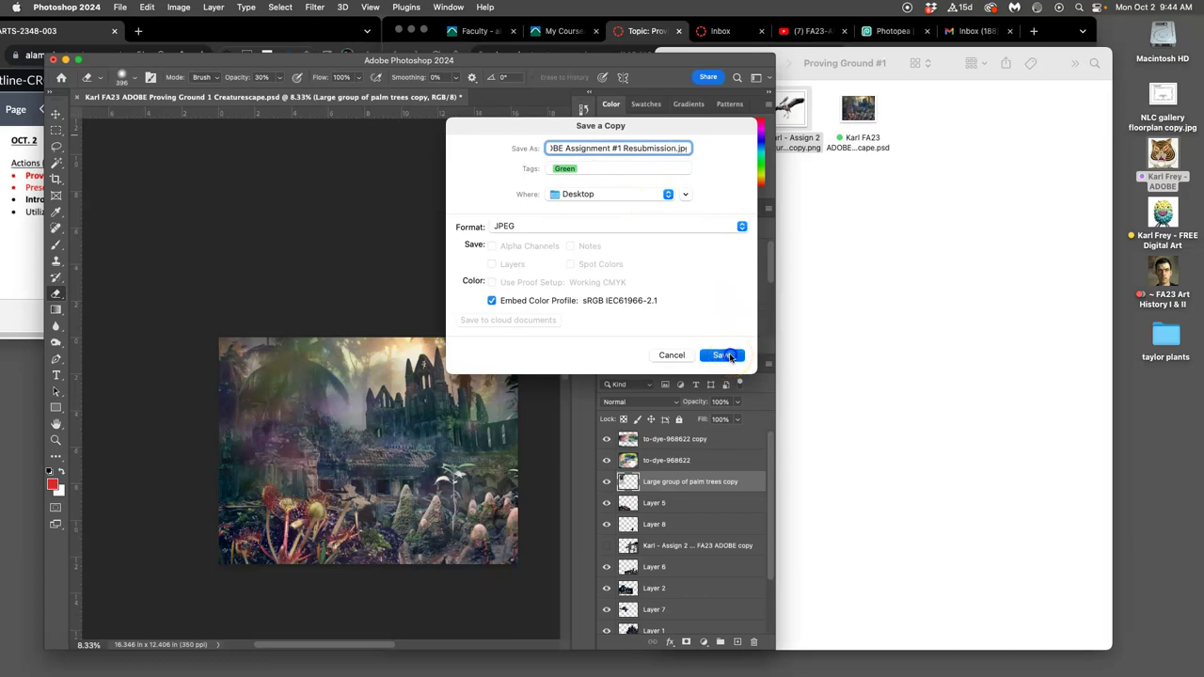
{"action": "left_click", "coordinate": [730, 357]}
{"action": "left_click", "coordinate": [678, 188]}
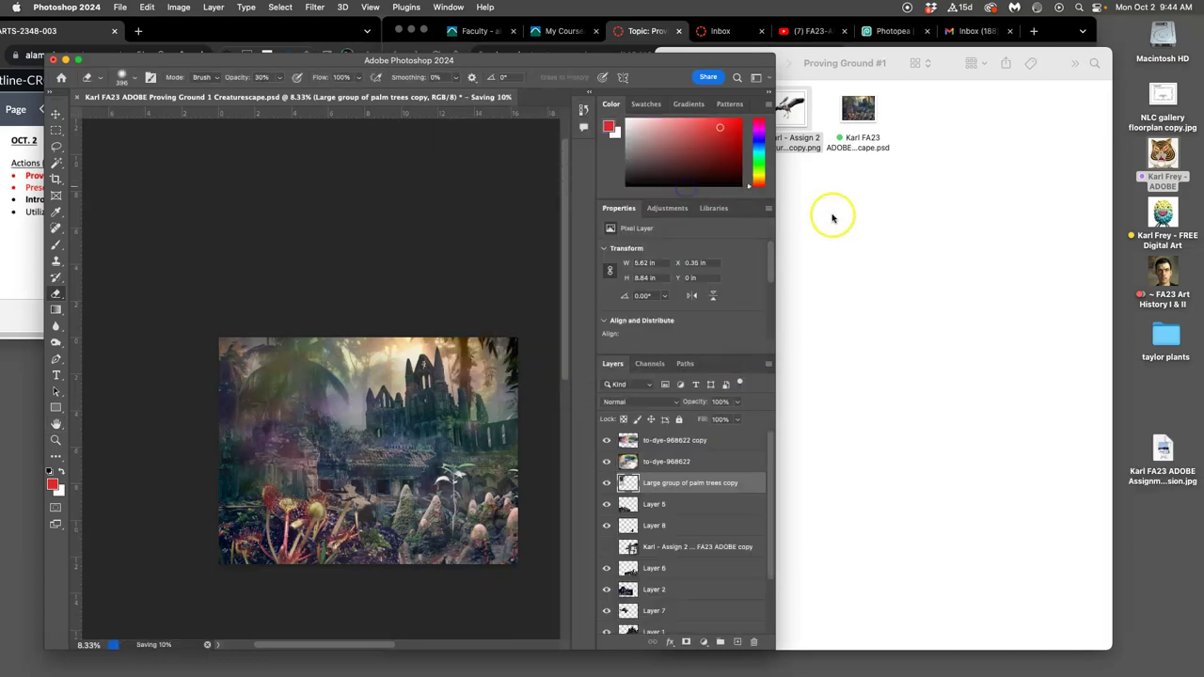
- Bring Chrome forward and open the Canvas Courses list in a new tab
{"action": "left_click", "coordinate": [1056, 33]}
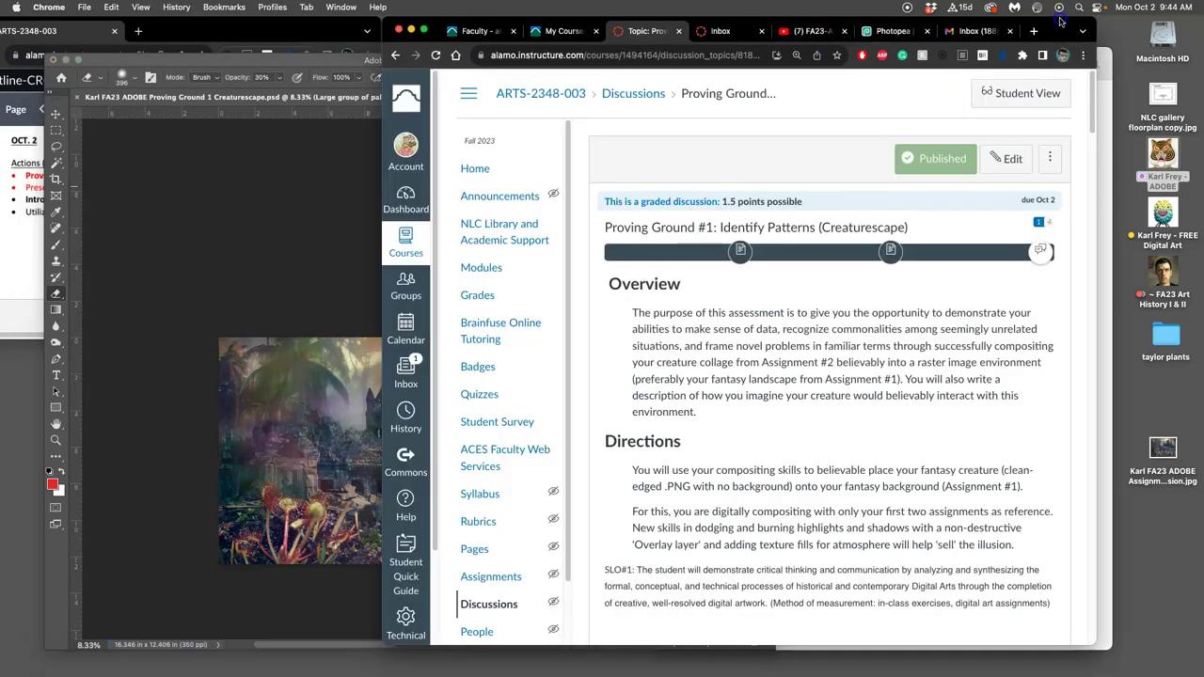
{"action": "left_click_drag", "start_coordinate": [1061, 21], "coordinate": [1058, 73]}
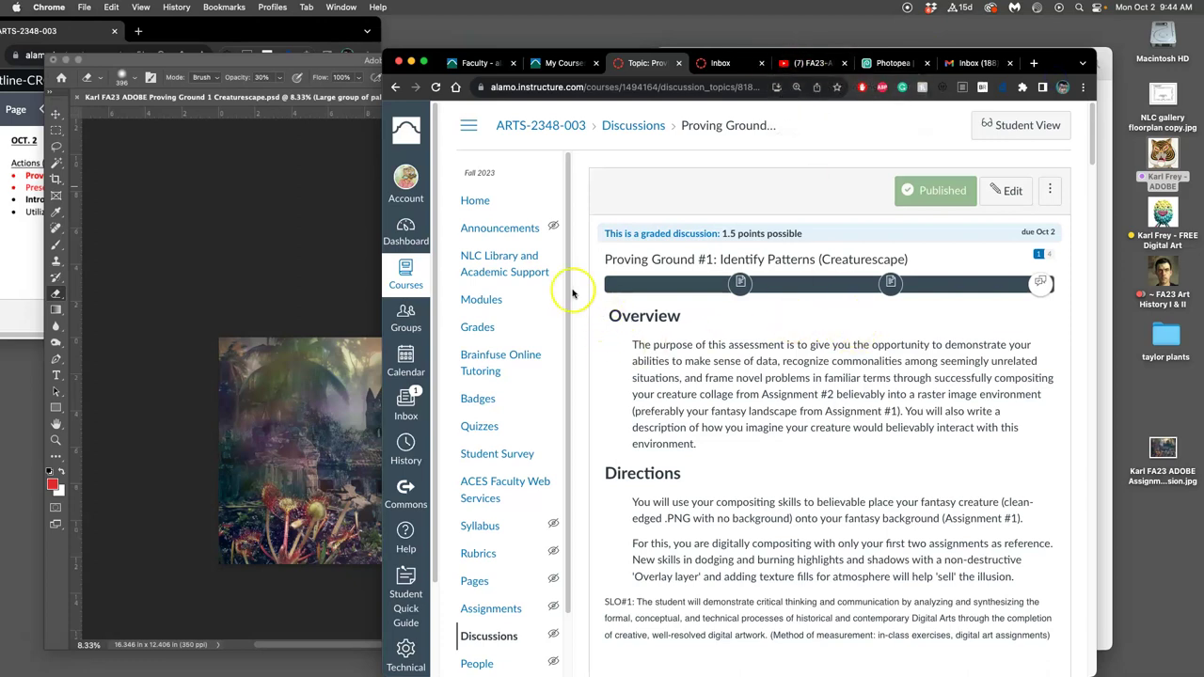
{"action": "right_click", "coordinate": [406, 271]}
{"action": "left_click", "coordinate": [447, 273]}
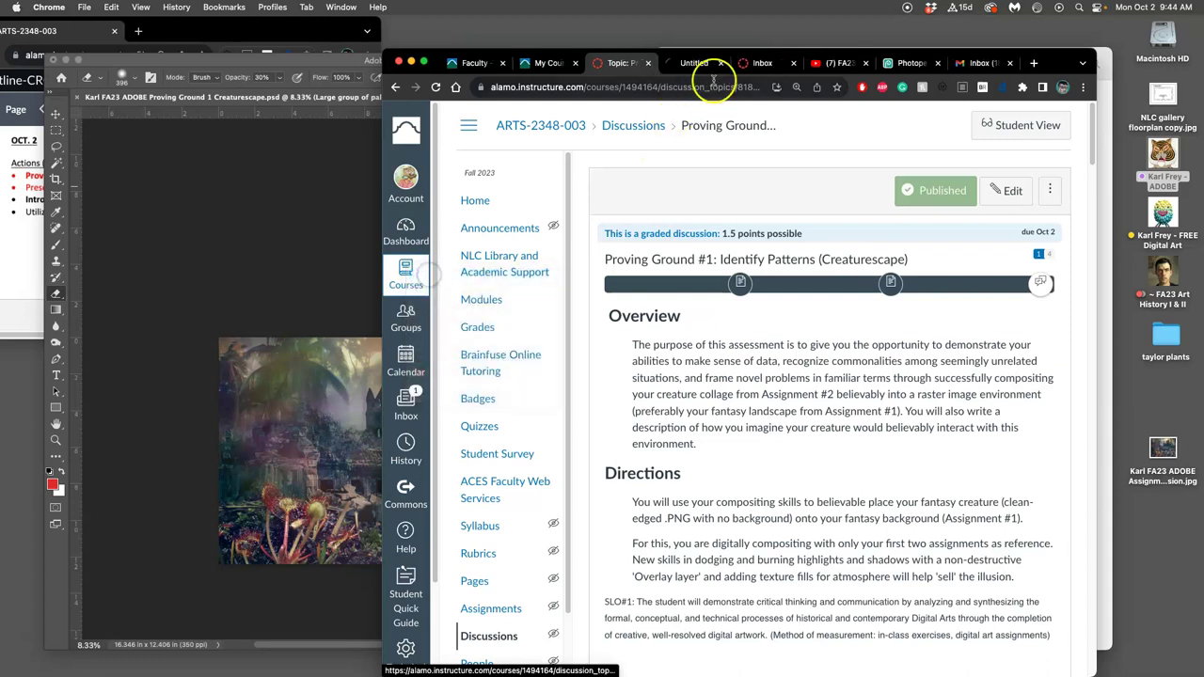
{"action": "left_click", "coordinate": [696, 63]}
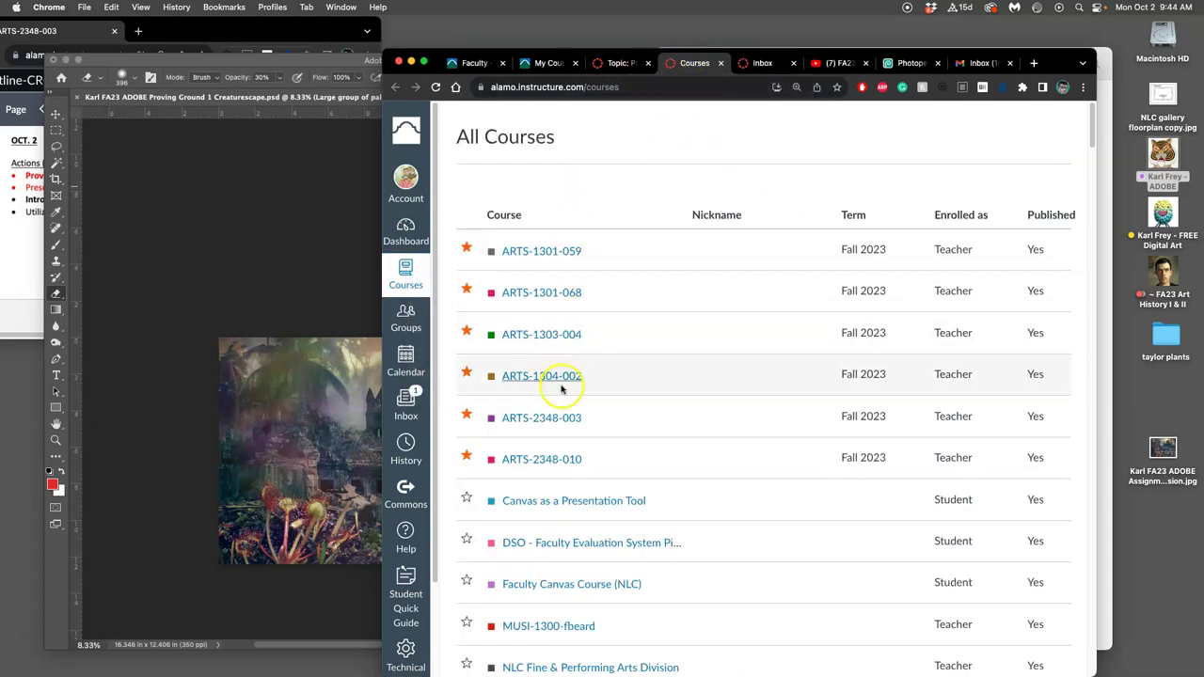
- Go to ARTS-2348-003's assignments and open the Assignment #1 POST HERE! discussion
{"action": "left_click", "coordinate": [543, 419]}
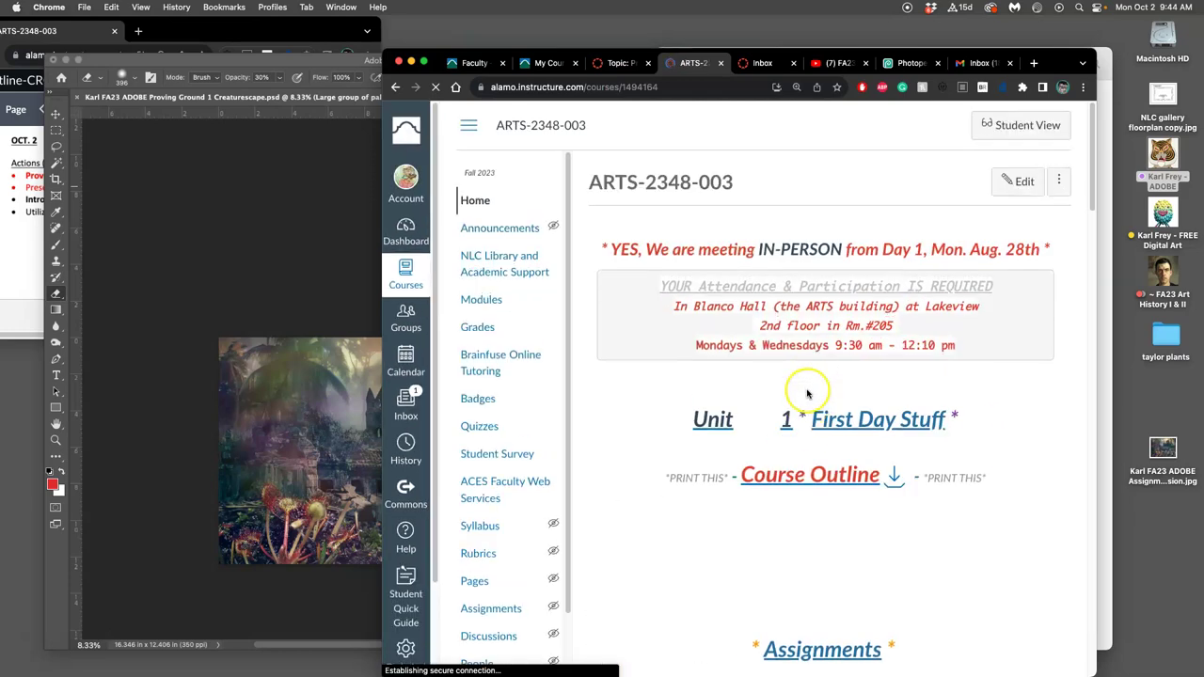
{"action": "scroll", "coordinate": [816, 470], "scroll_direction": "down", "scroll_amount": 5}
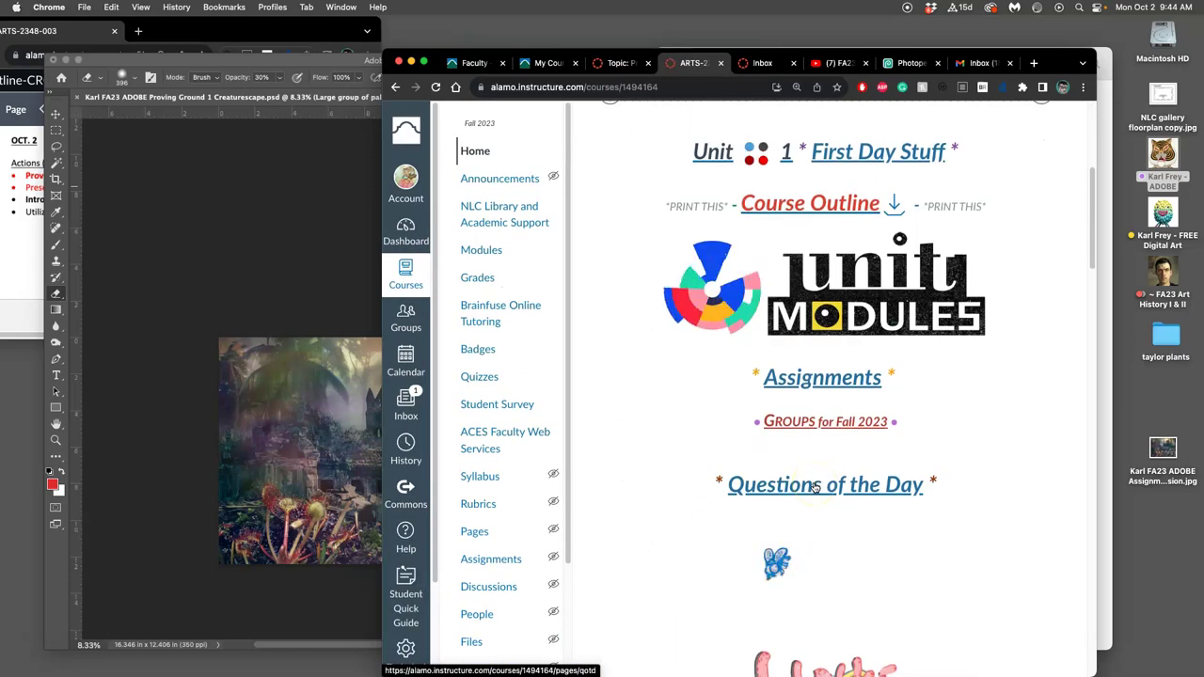
{"action": "left_click", "coordinate": [818, 379]}
{"action": "left_click", "coordinate": [842, 389]}
{"action": "scroll", "coordinate": [841, 393], "scroll_direction": "down", "scroll_amount": 5}
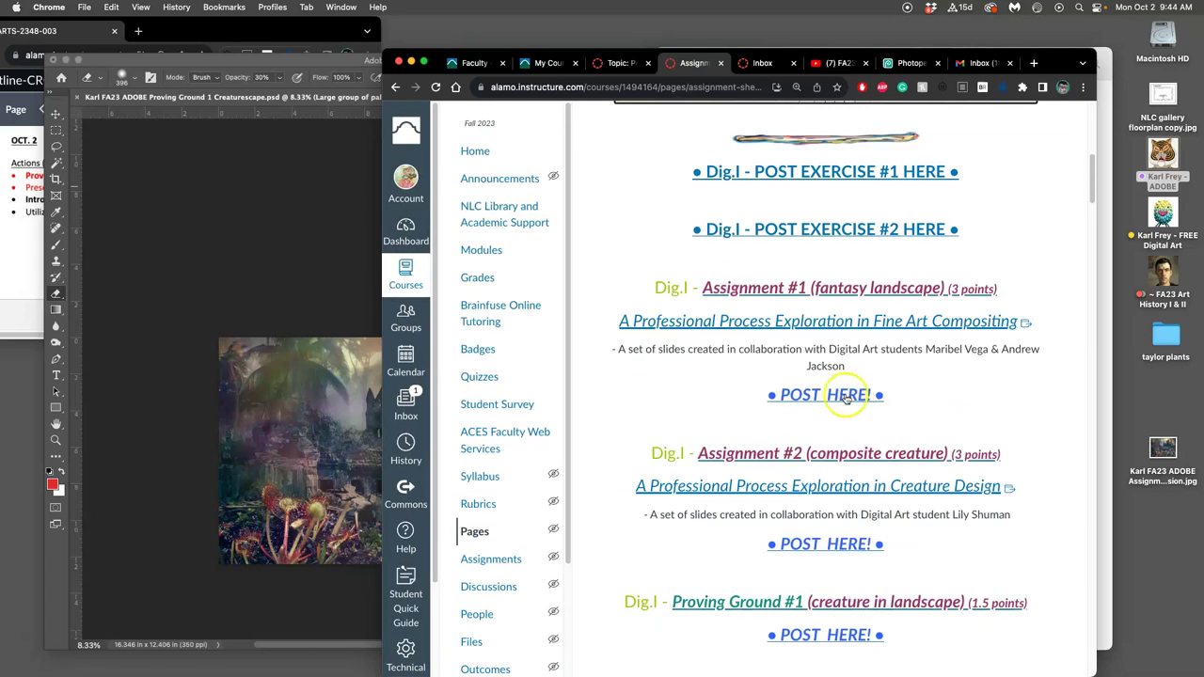
{"action": "left_click", "coordinate": [845, 397]}
- Tag the saved resubmission JPEG orange in Finder
{"action": "right_click", "coordinate": [1163, 450]}
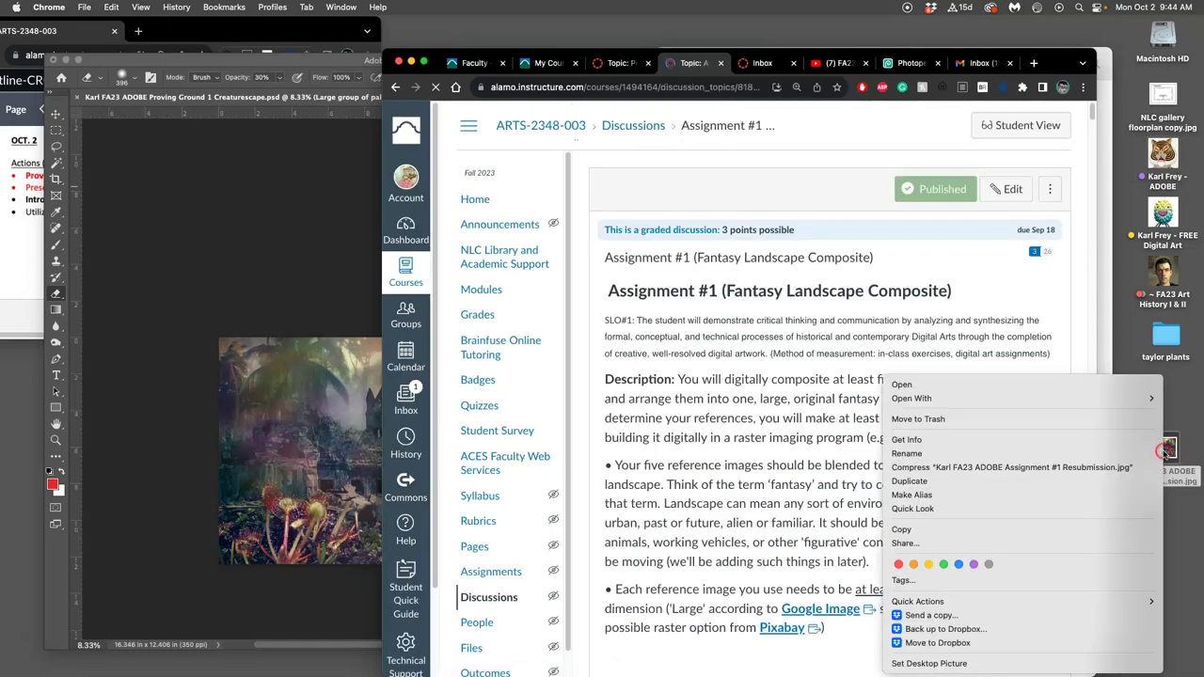
{"action": "left_click", "coordinate": [914, 564]}
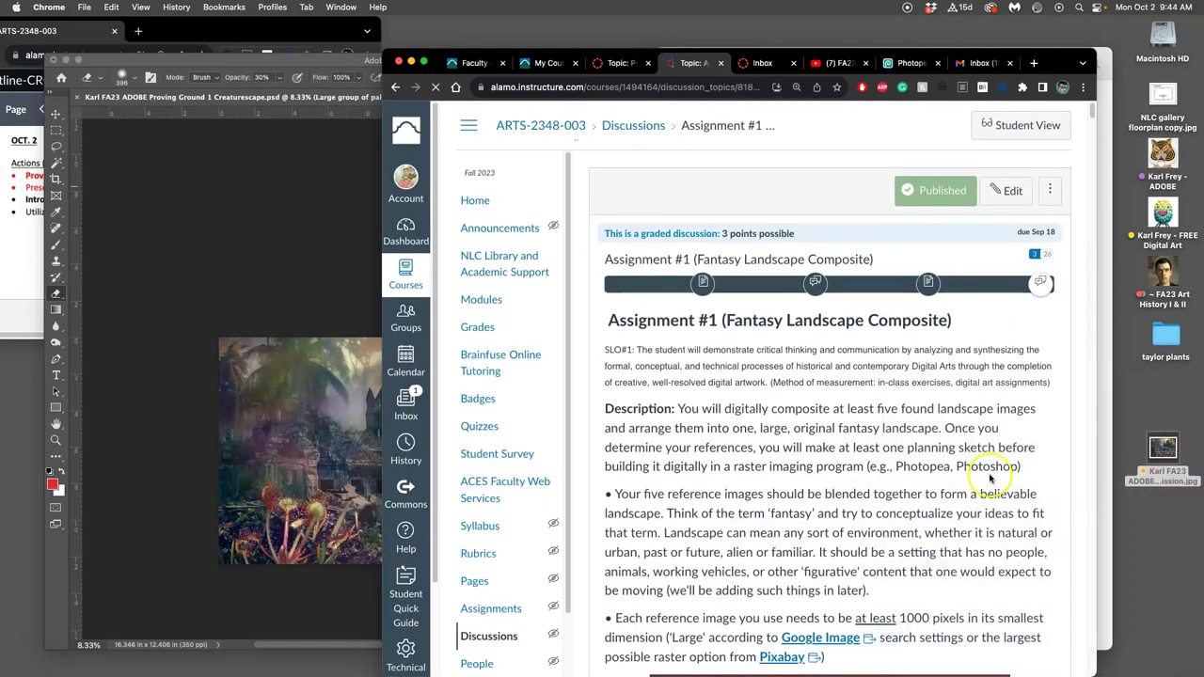
{"action": "scroll", "coordinate": [767, 463], "scroll_direction": "down", "scroll_amount": 10}
{"action": "scroll", "coordinate": [766, 463], "scroll_direction": "down", "scroll_amount": 10}
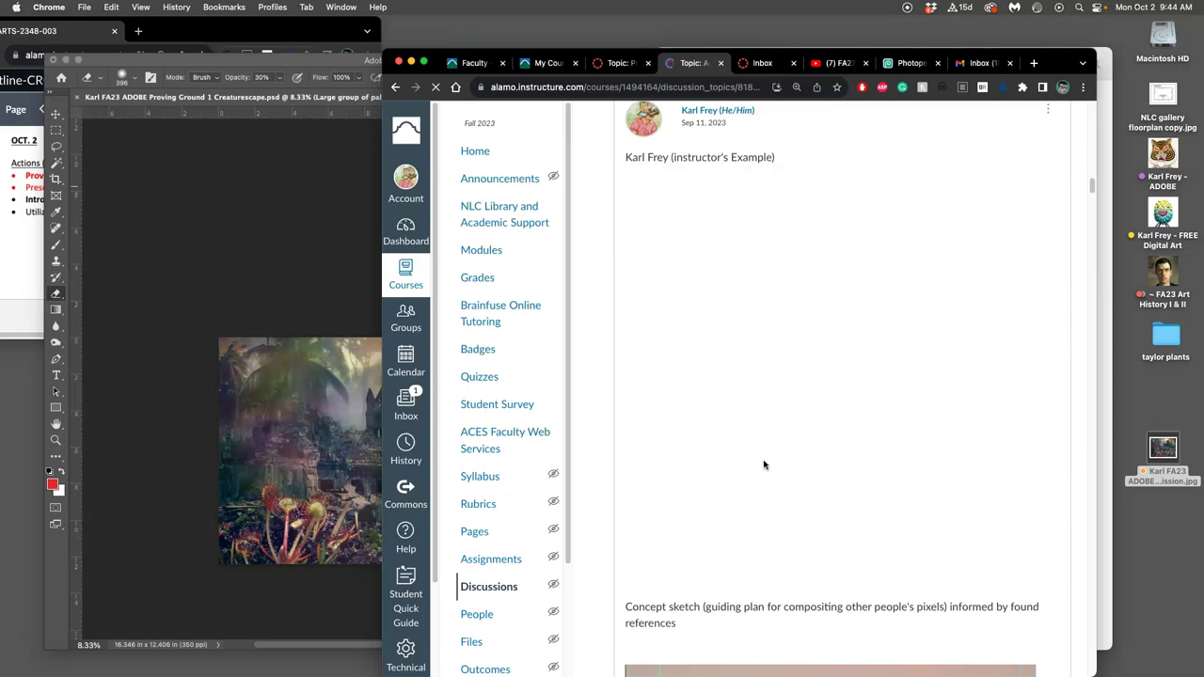
- Edit the instructor's example reply and put the cursor below the RESUBMISSION image
{"action": "left_click", "coordinate": [1049, 144]}
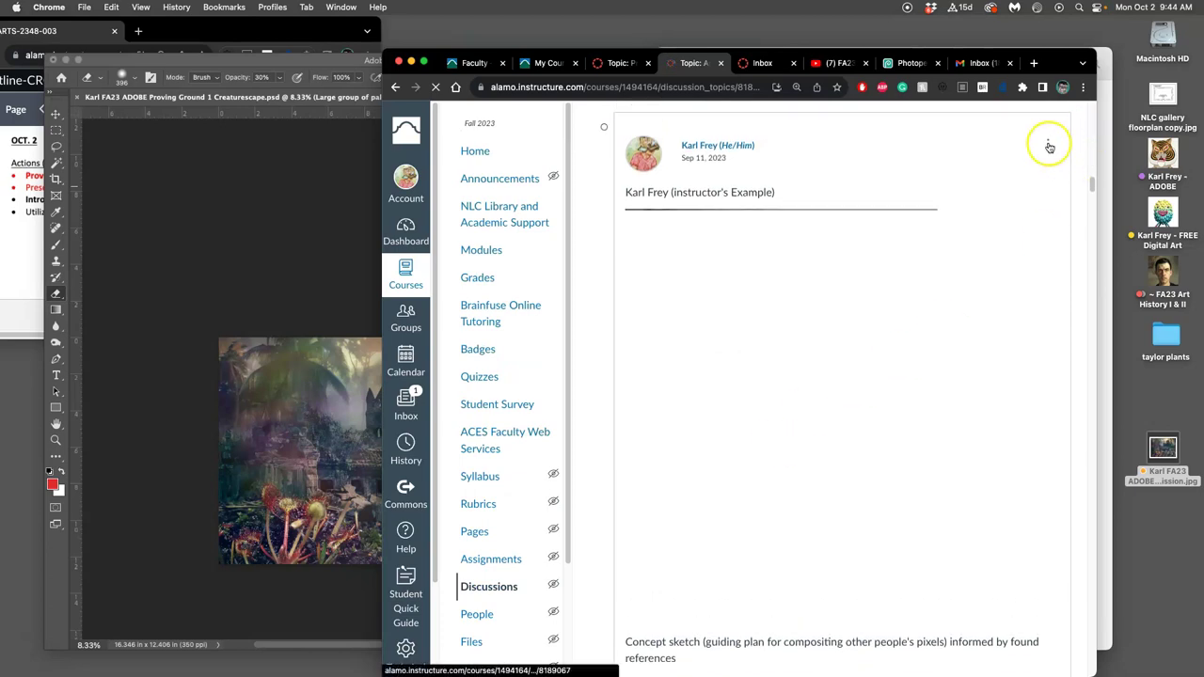
{"action": "left_click", "coordinate": [1003, 206]}
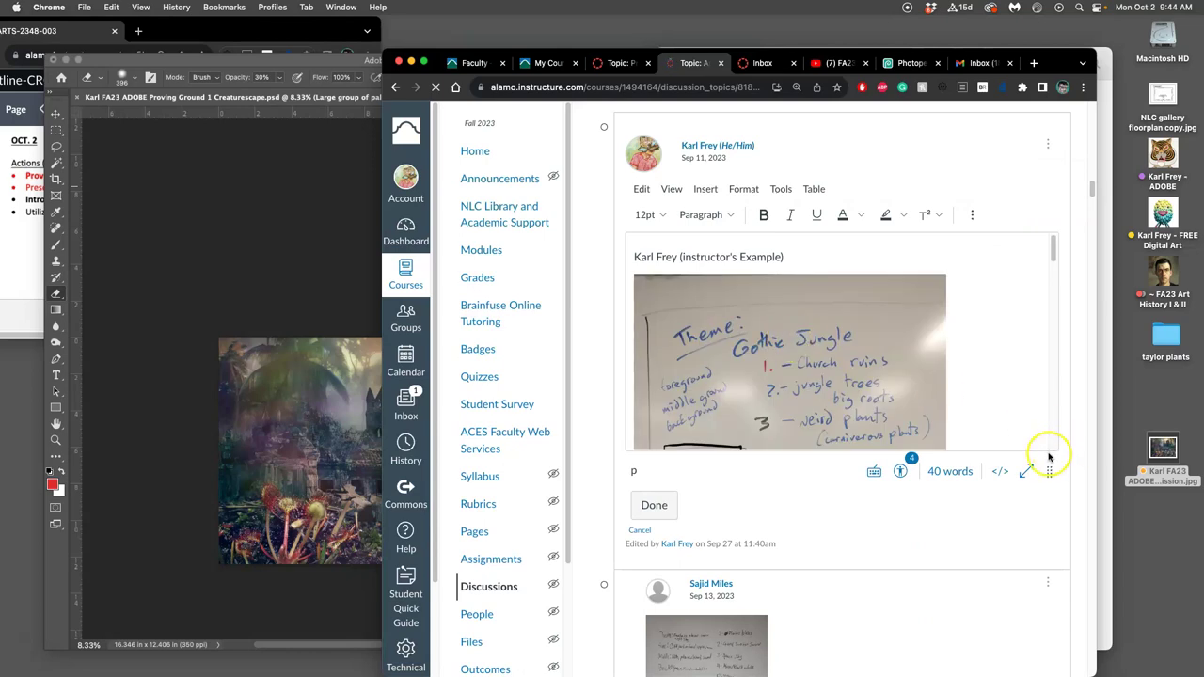
{"action": "left_click_drag", "start_coordinate": [1049, 471], "coordinate": [1049, 656]}
{"action": "scroll", "coordinate": [900, 484], "scroll_direction": "down", "scroll_amount": 3}
{"action": "scroll", "coordinate": [901, 484], "scroll_direction": "down", "scroll_amount": 5}
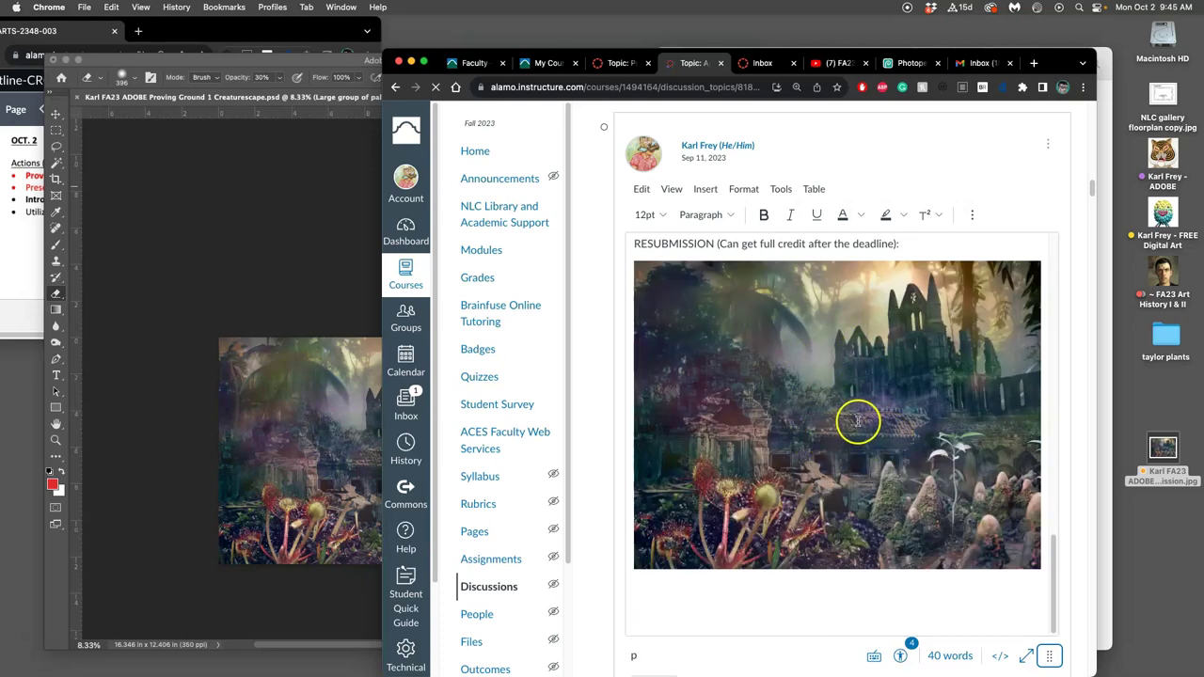
{"action": "left_click", "coordinate": [719, 609]}
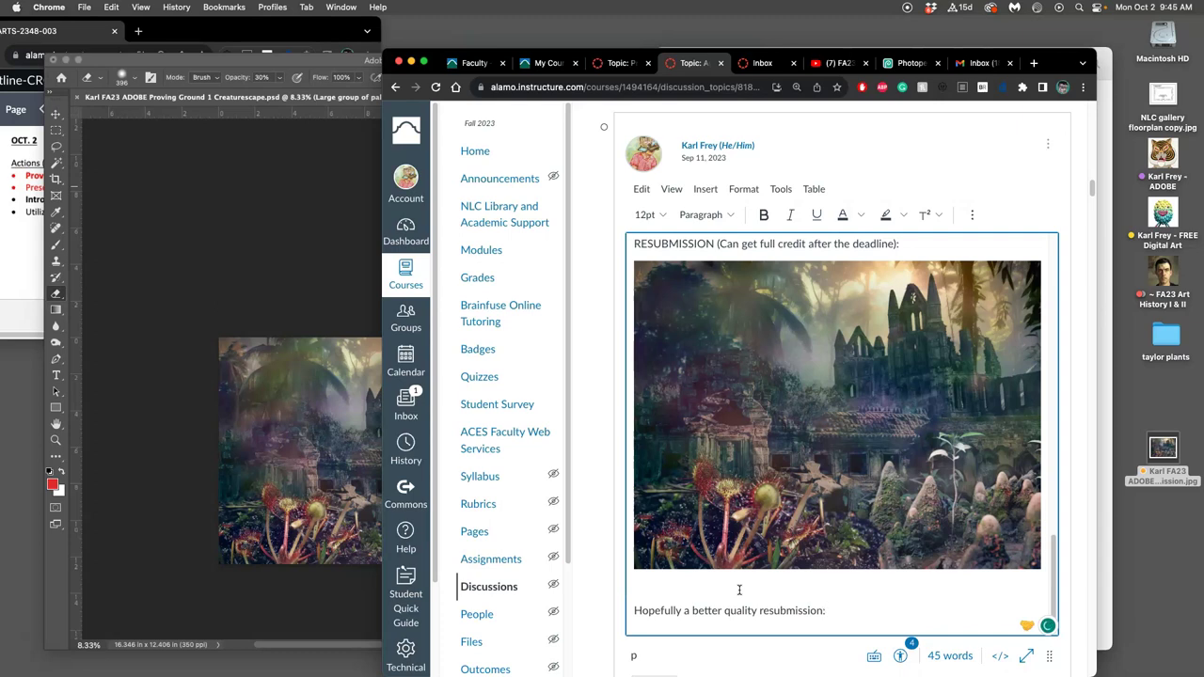
- Drag the desktop resubmission JPEG onto a new line below the 'Hopefully a better quality resubmission:' caption
{"action": "key", "text": "Return"}
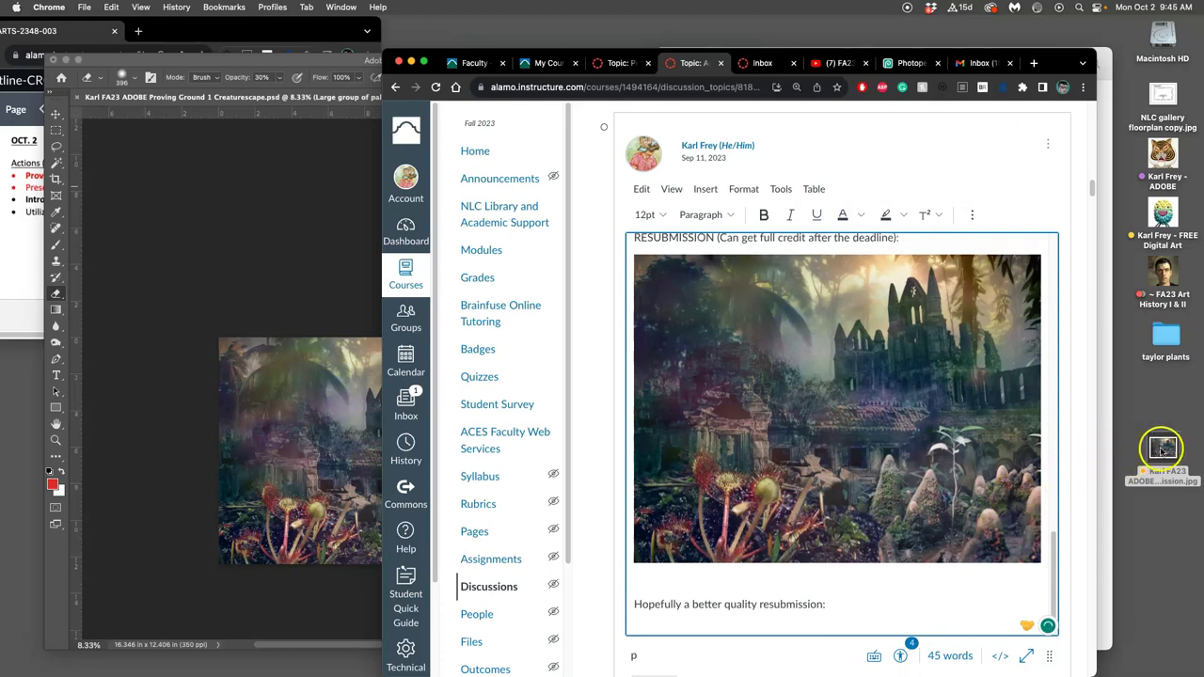
{"action": "left_click_drag", "start_coordinate": [1163, 450], "coordinate": [674, 628]}
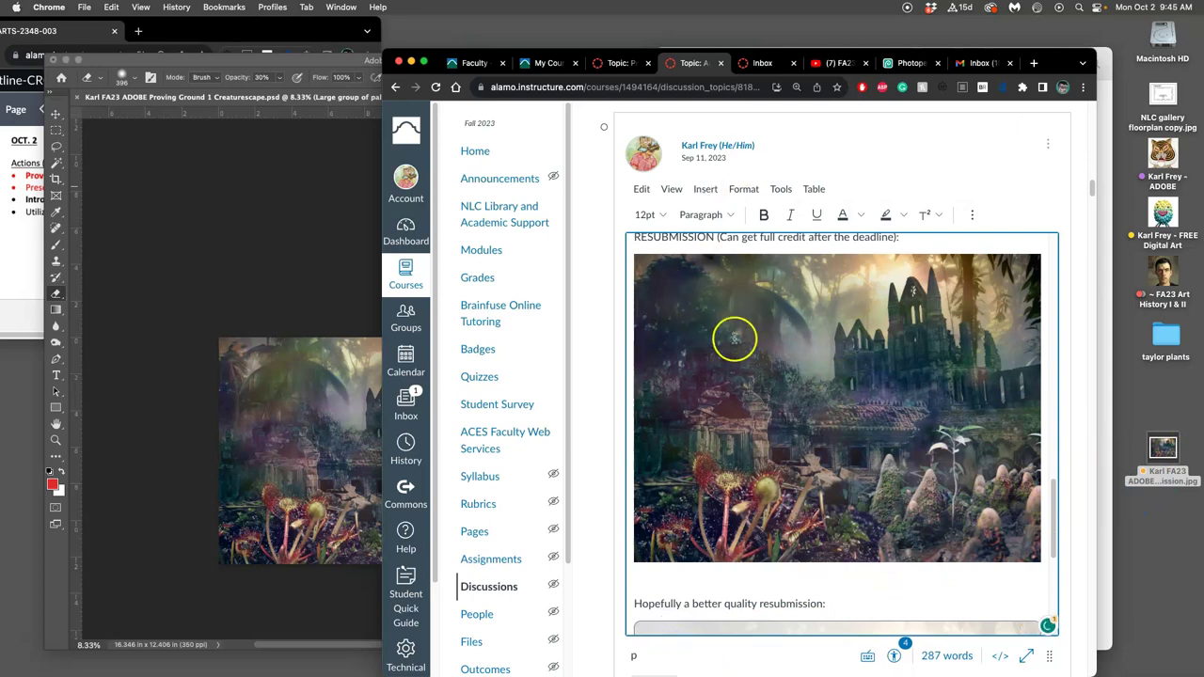
{"action": "scroll", "coordinate": [839, 382], "scroll_direction": "down", "scroll_amount": 3}
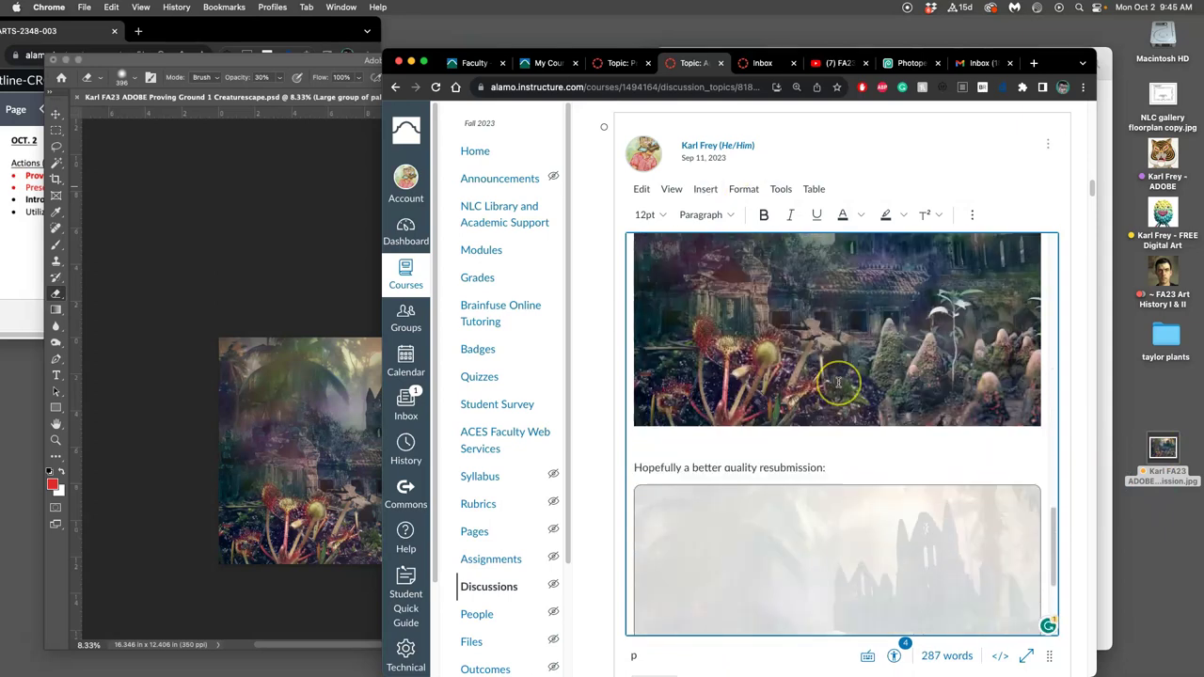
{"action": "scroll", "coordinate": [838, 382], "scroll_direction": "down", "scroll_amount": 2}
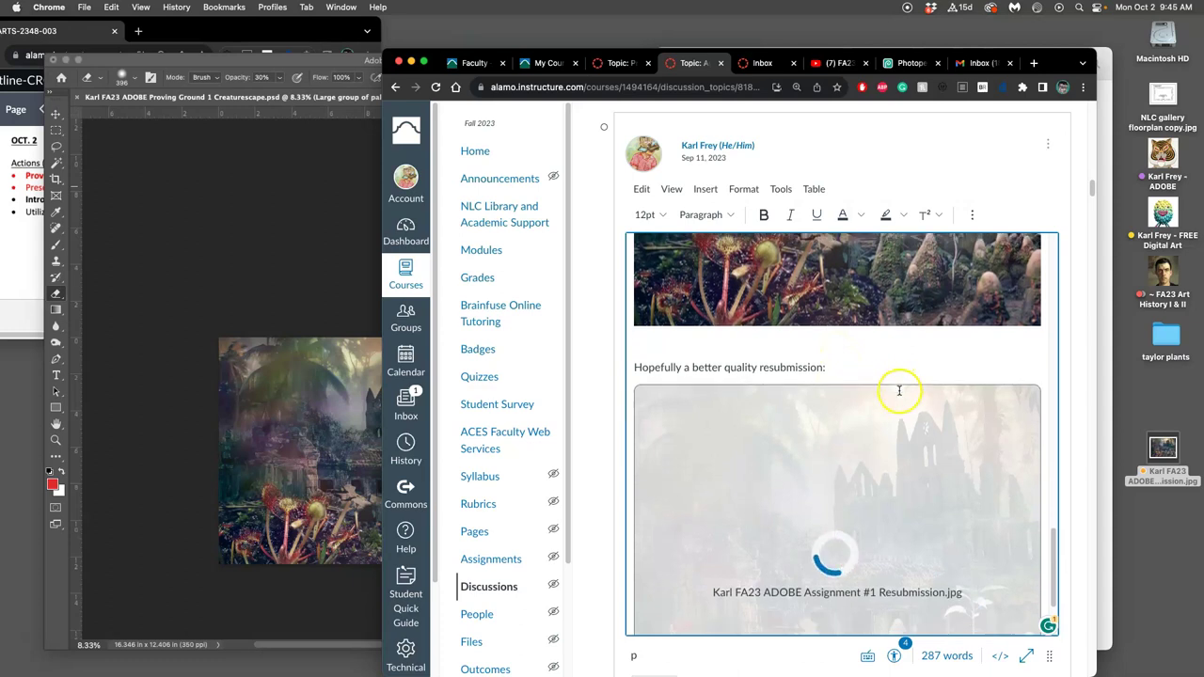
{"action": "scroll", "coordinate": [900, 390], "scroll_direction": "down", "scroll_amount": 1}
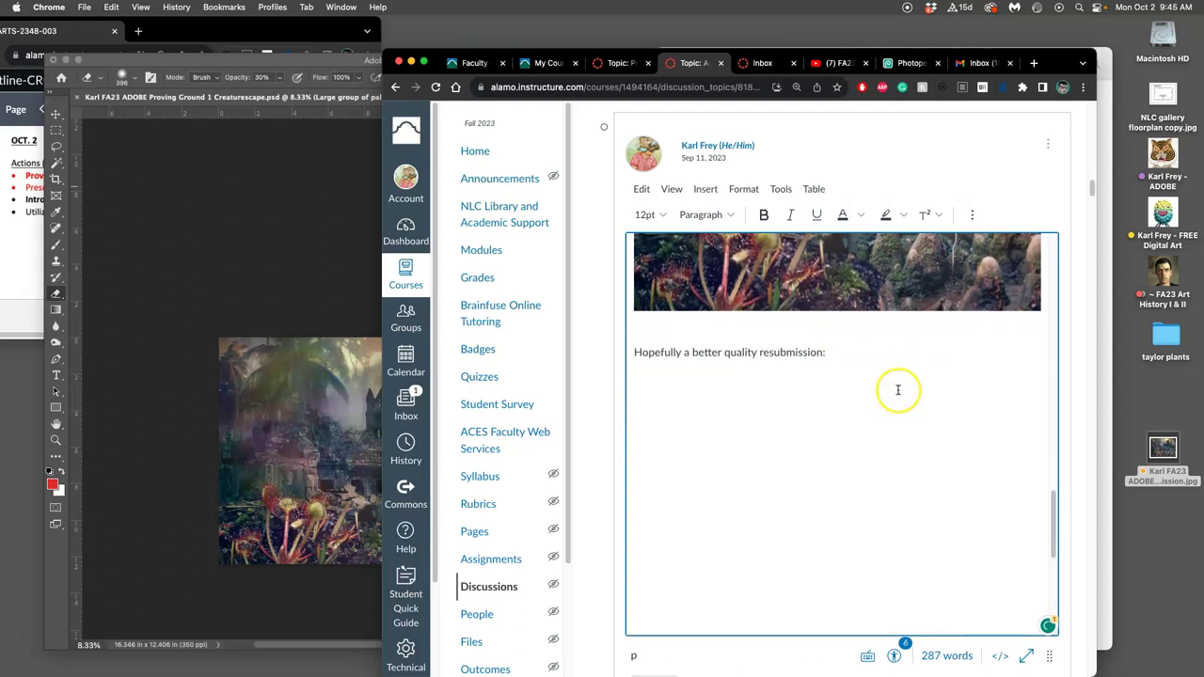
{"action": "scroll", "coordinate": [896, 388], "scroll_direction": "down", "scroll_amount": 1}
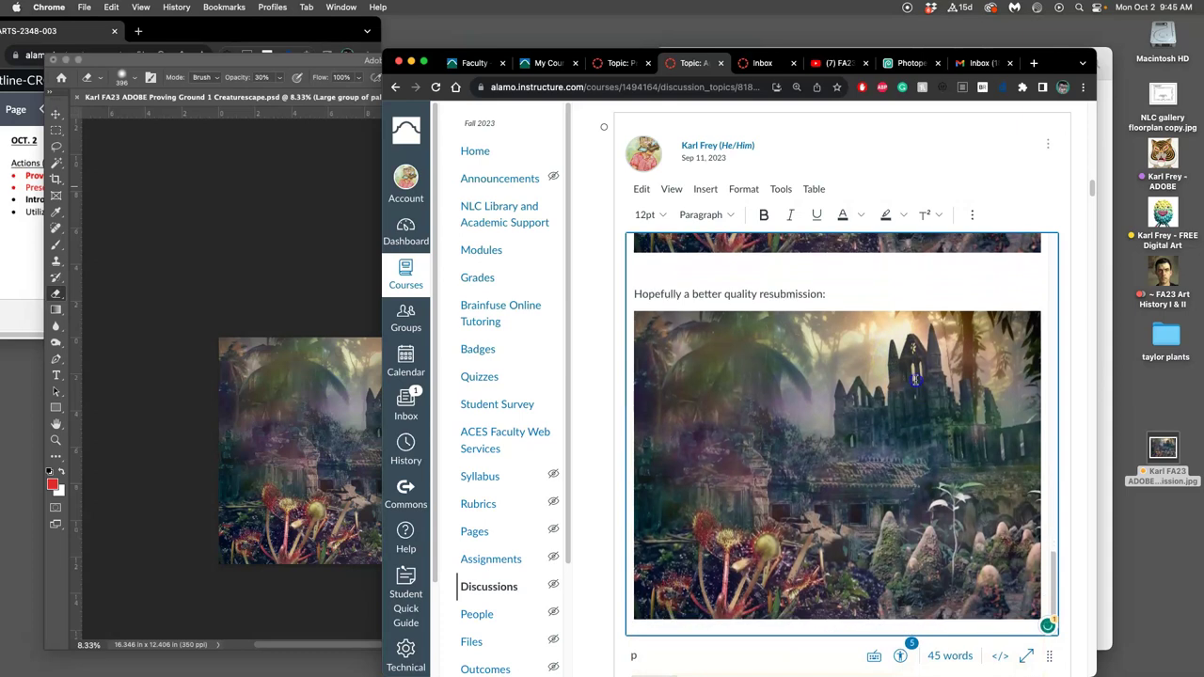
- Select the inserted resubmission image and try resizing it
{"action": "left_click", "coordinate": [915, 380]}
{"action": "left_click_drag", "start_coordinate": [1032, 318], "coordinate": [1035, 313]}
{"action": "scroll", "coordinate": [964, 328], "scroll_direction": "up", "scroll_amount": 5}
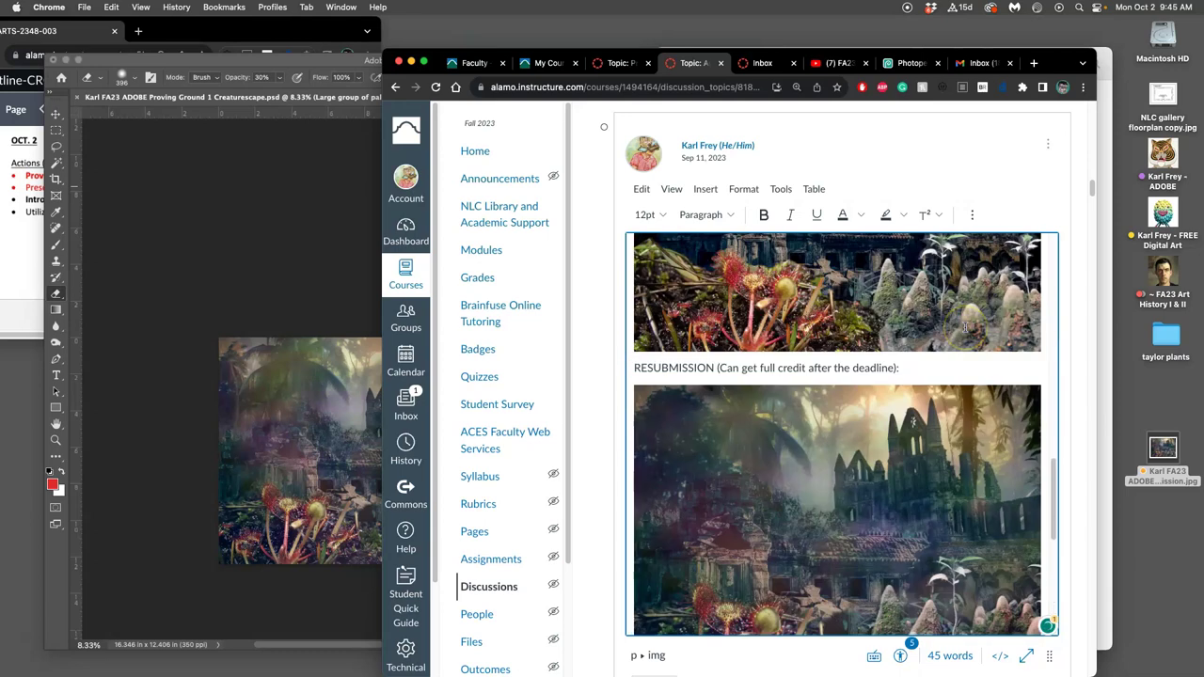
{"action": "scroll", "coordinate": [964, 328], "scroll_direction": "down", "scroll_amount": 1}
{"action": "scroll", "coordinate": [961, 332], "scroll_direction": "down", "scroll_amount": 5}
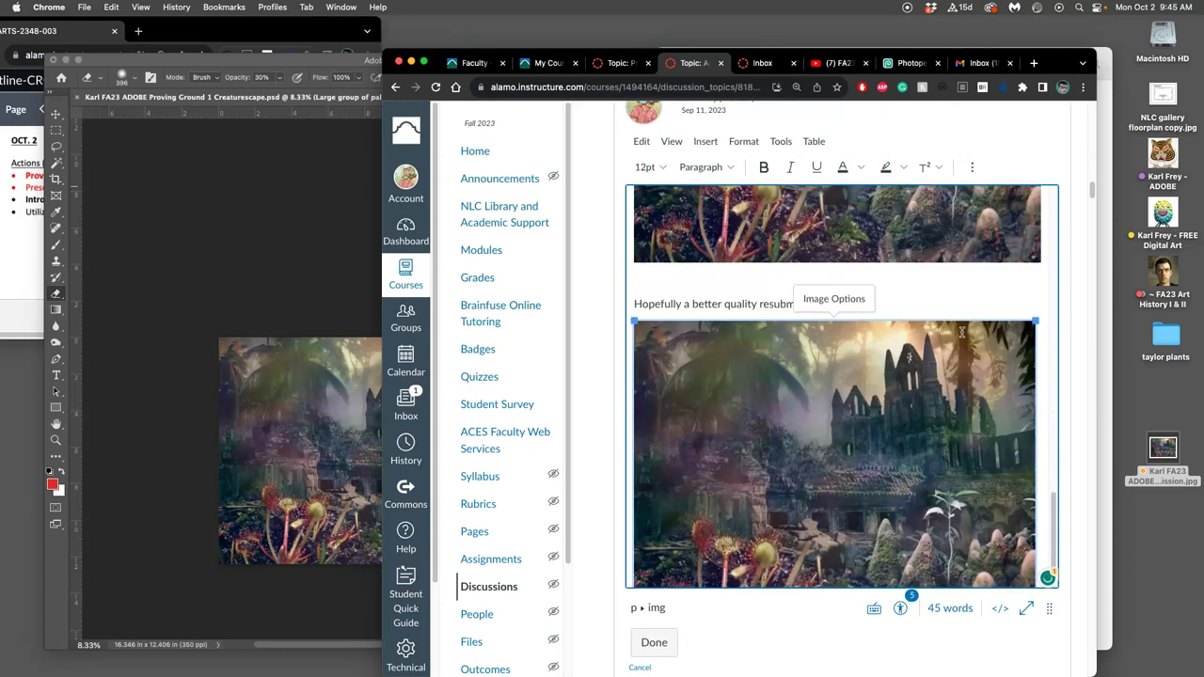
- Review the reply with the new image and save it with Done
{"action": "left_click", "coordinate": [918, 419]}
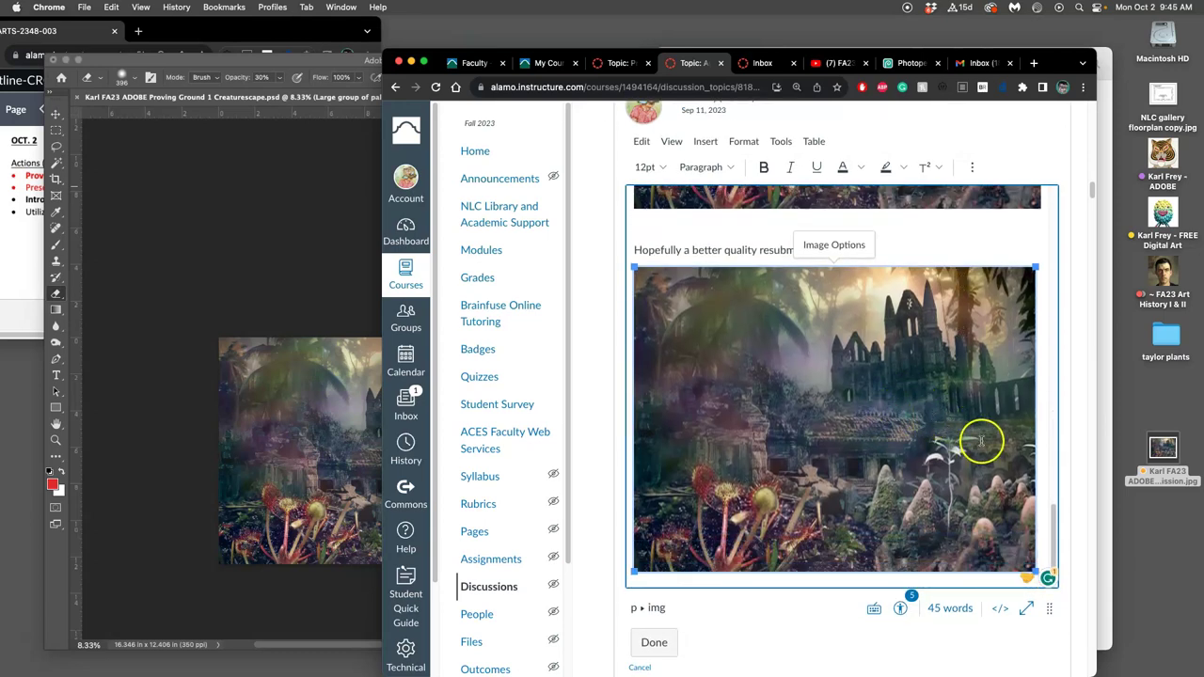
{"action": "scroll", "coordinate": [969, 423], "scroll_direction": "up", "scroll_amount": 4}
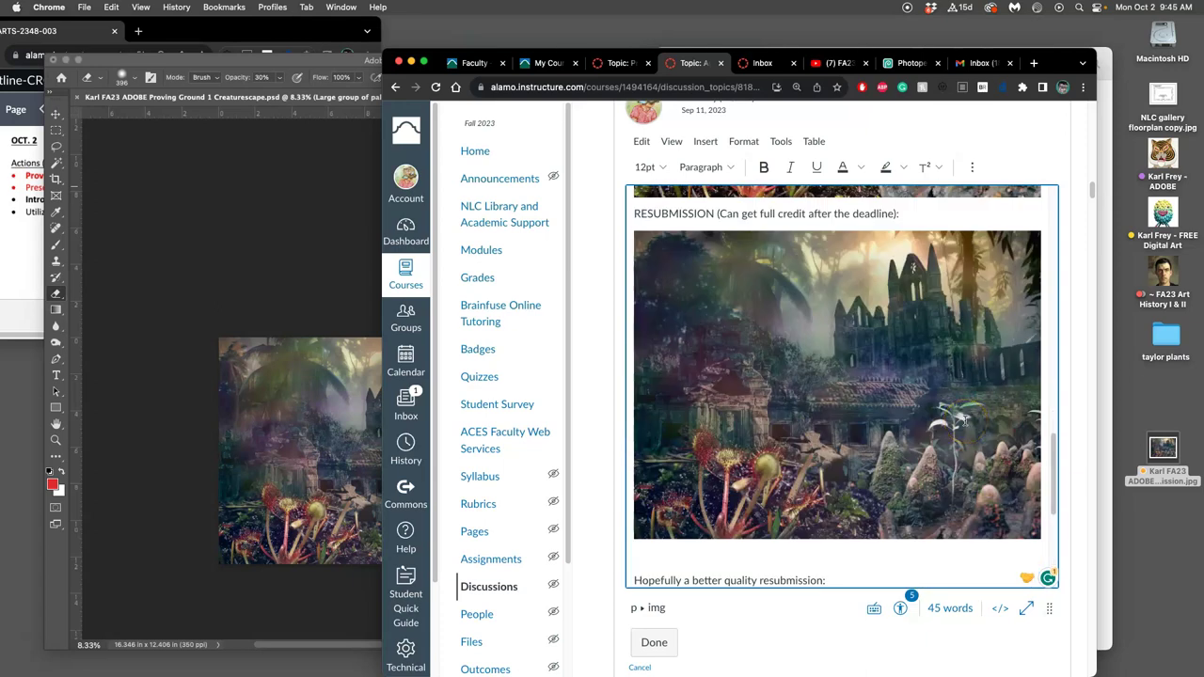
{"action": "scroll", "coordinate": [964, 419], "scroll_direction": "down", "scroll_amount": 4}
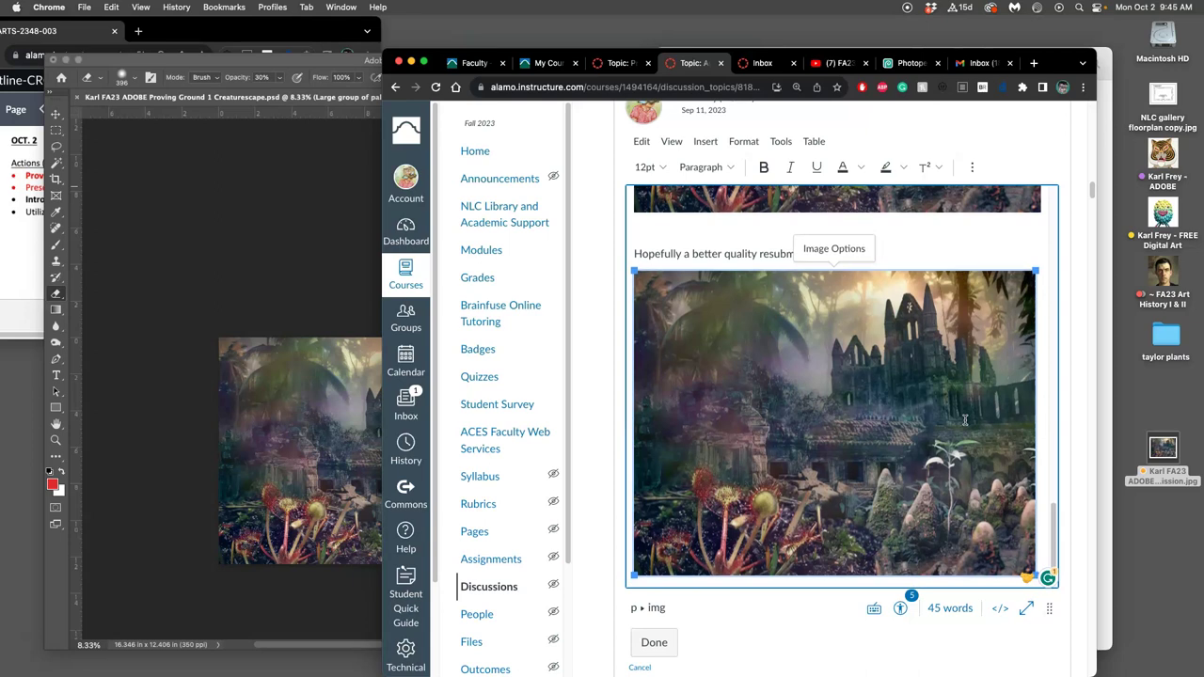
{"action": "scroll", "coordinate": [964, 420], "scroll_direction": "up", "scroll_amount": 3}
{"action": "scroll", "coordinate": [964, 420], "scroll_direction": "down", "scroll_amount": 1}
{"action": "scroll", "coordinate": [964, 420], "scroll_direction": "down", "scroll_amount": 2}
{"action": "left_click", "coordinate": [670, 645]}
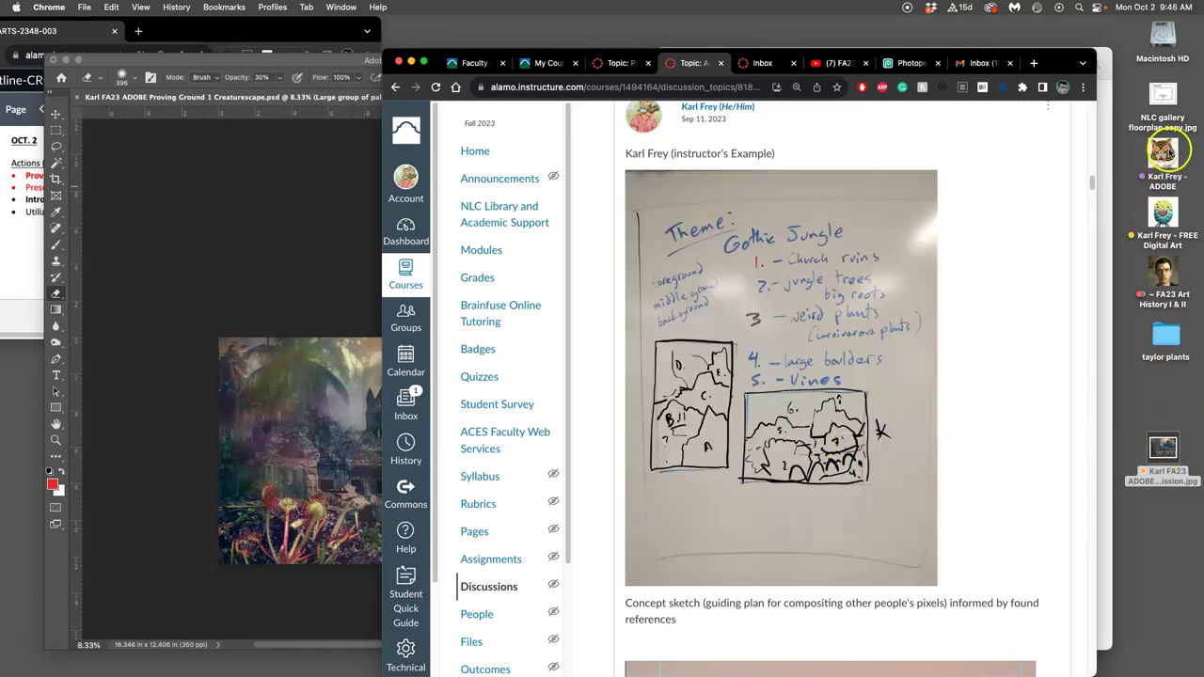
{"action": "left_click", "coordinate": [242, 329]}
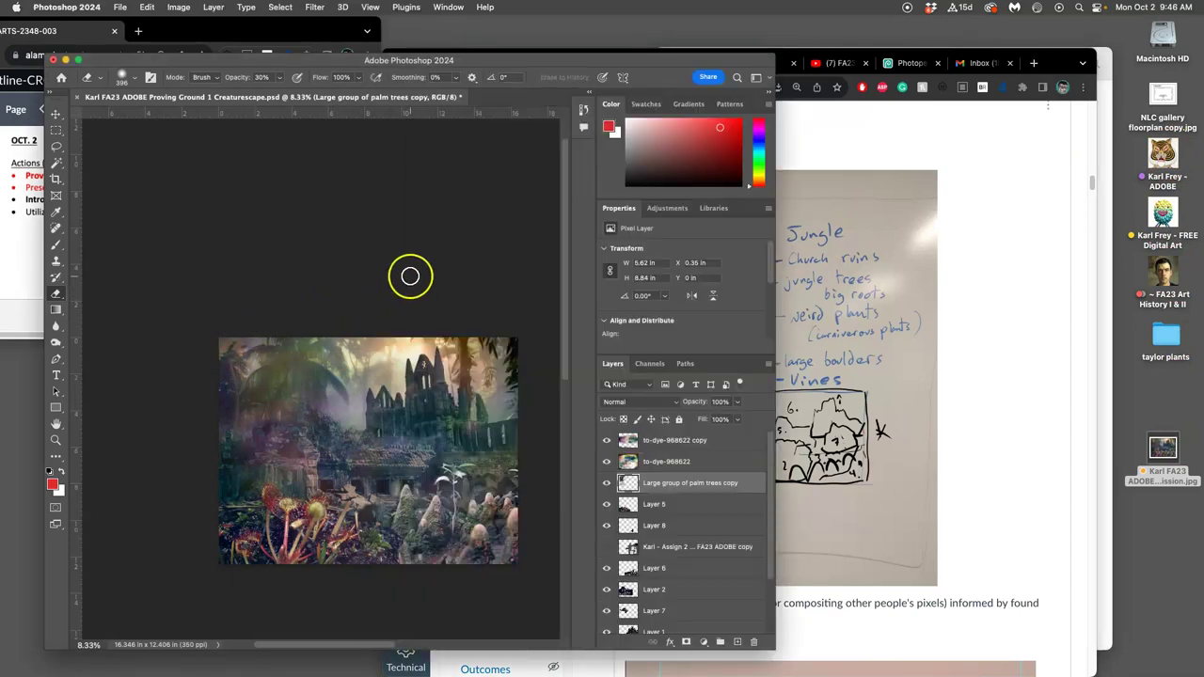
- Save As a new PSD on the Desktop with the name ending 'Resubmission'
{"action": "left_click", "coordinate": [120, 7]}
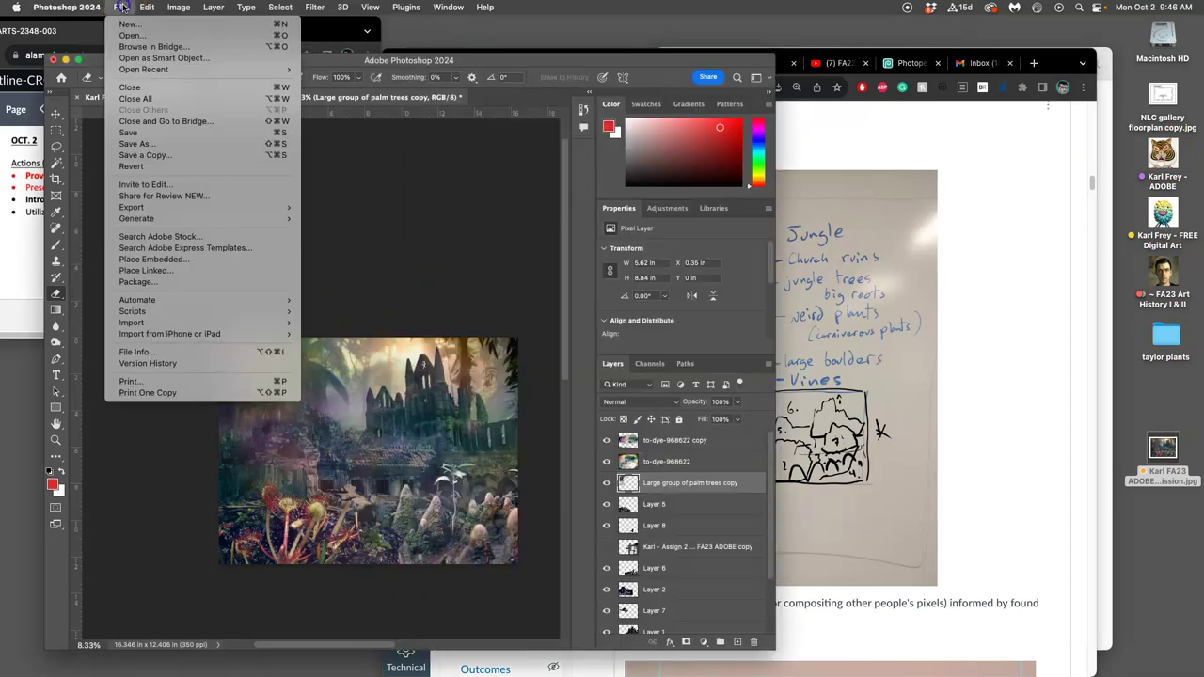
{"action": "left_click", "coordinate": [159, 147]}
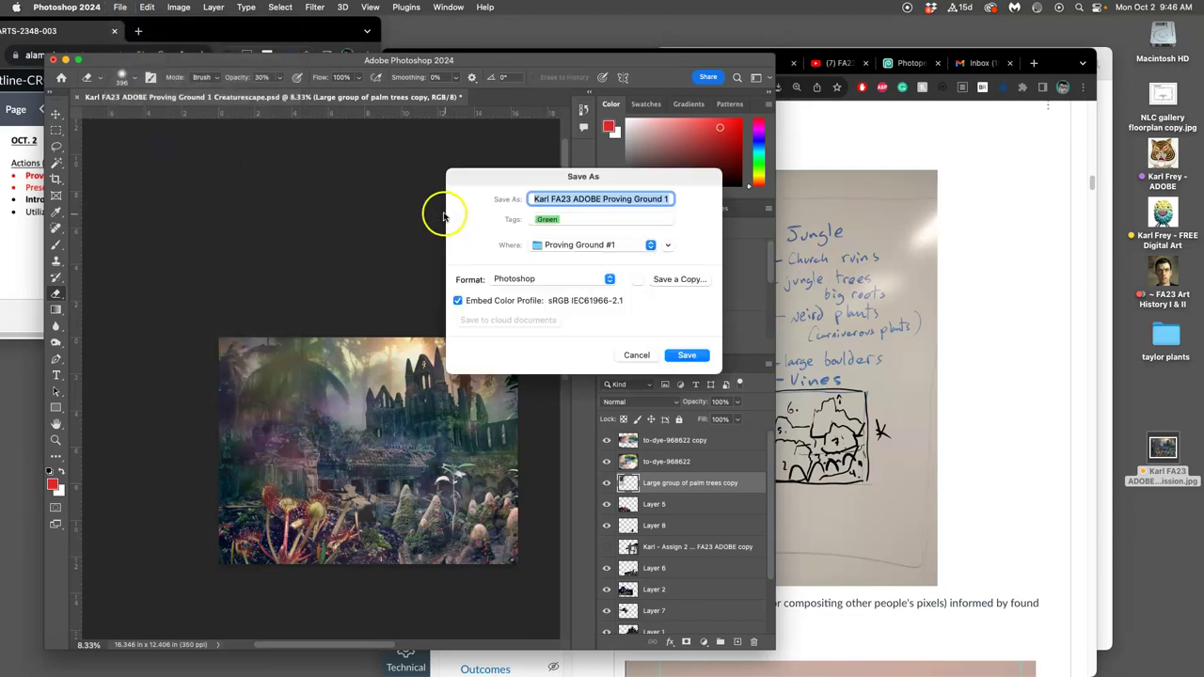
{"action": "left_click", "coordinate": [605, 199]}
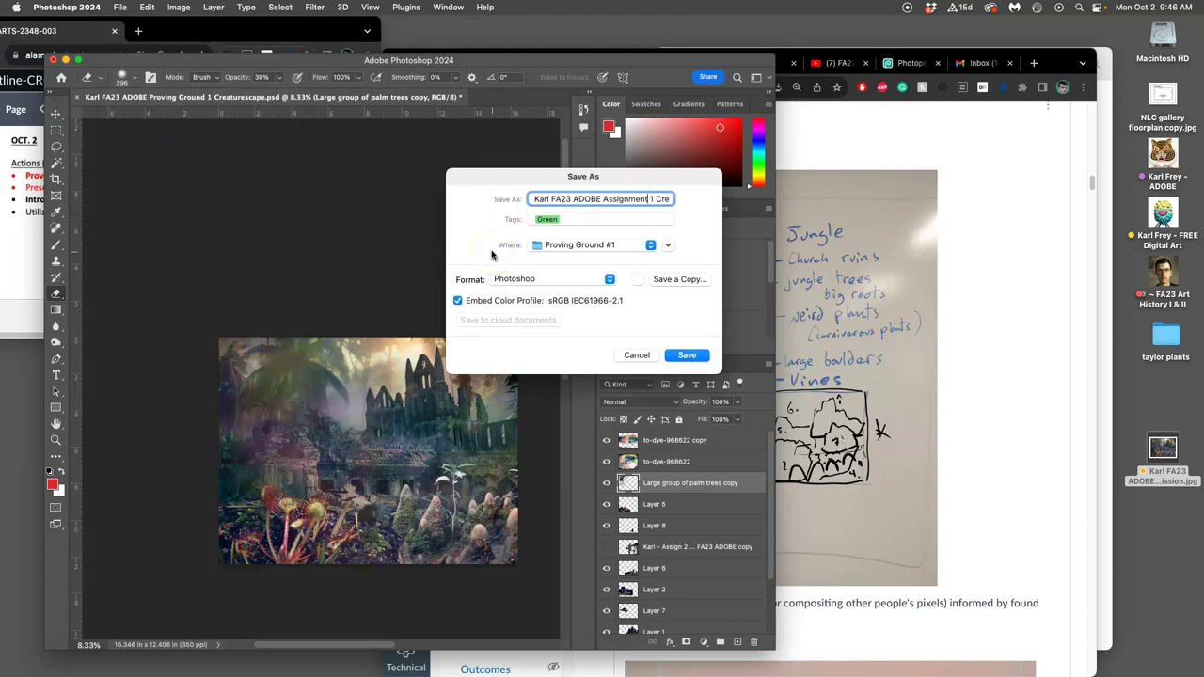
{"action": "left_click_drag", "start_coordinate": [655, 198], "coordinate": [738, 205]}
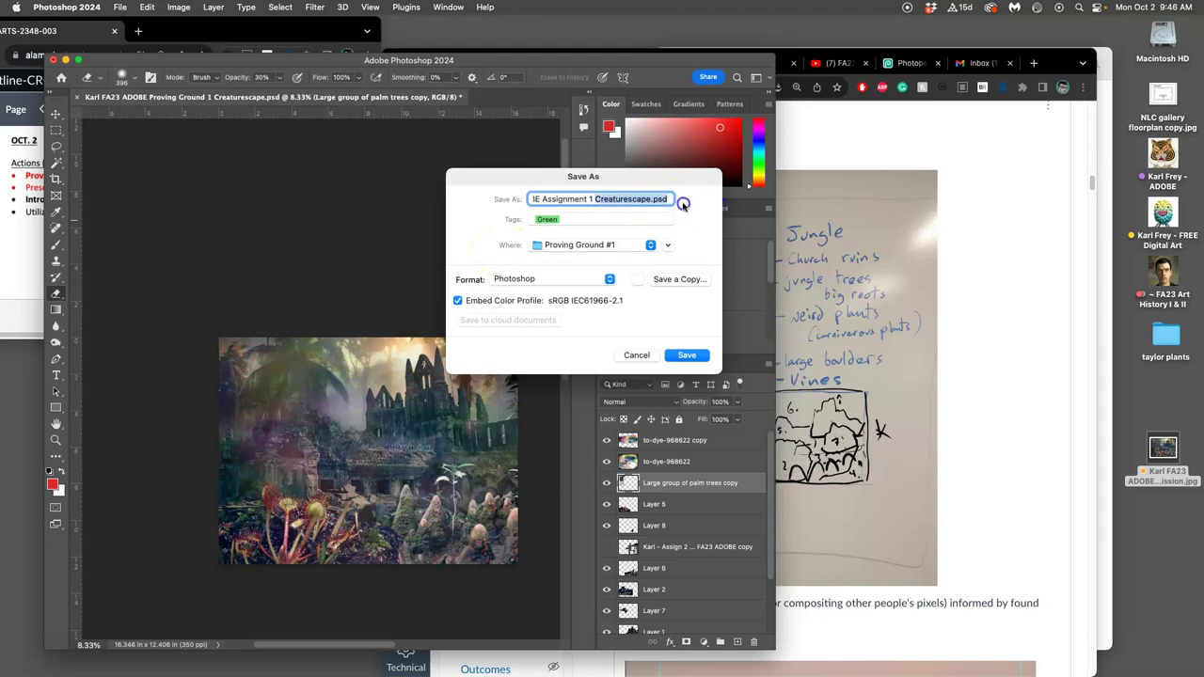
{"action": "type", "text": "Resubmission"}
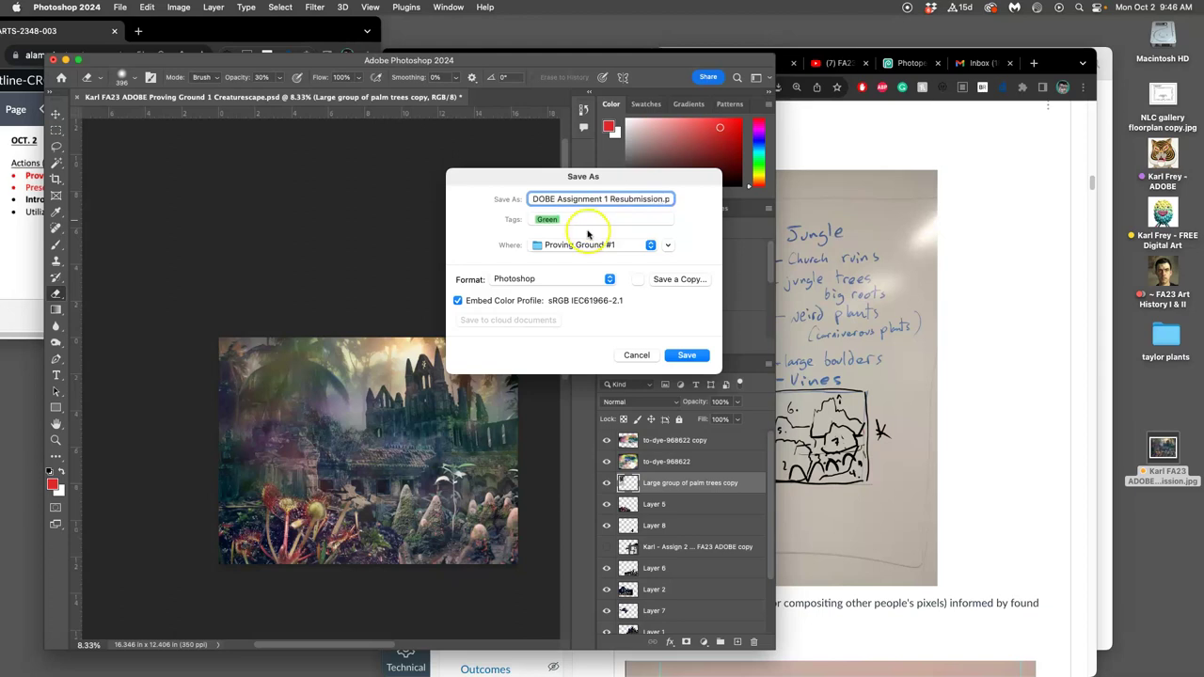
{"action": "key", "text": "super+d"}
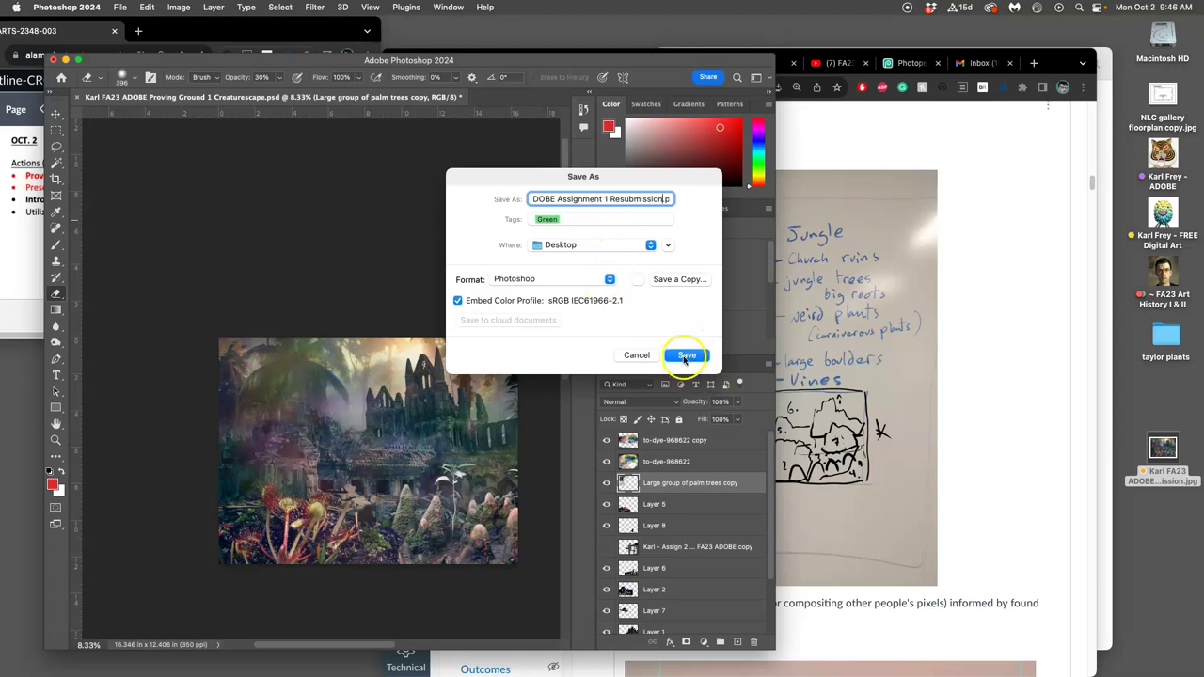
{"action": "left_click", "coordinate": [686, 356]}
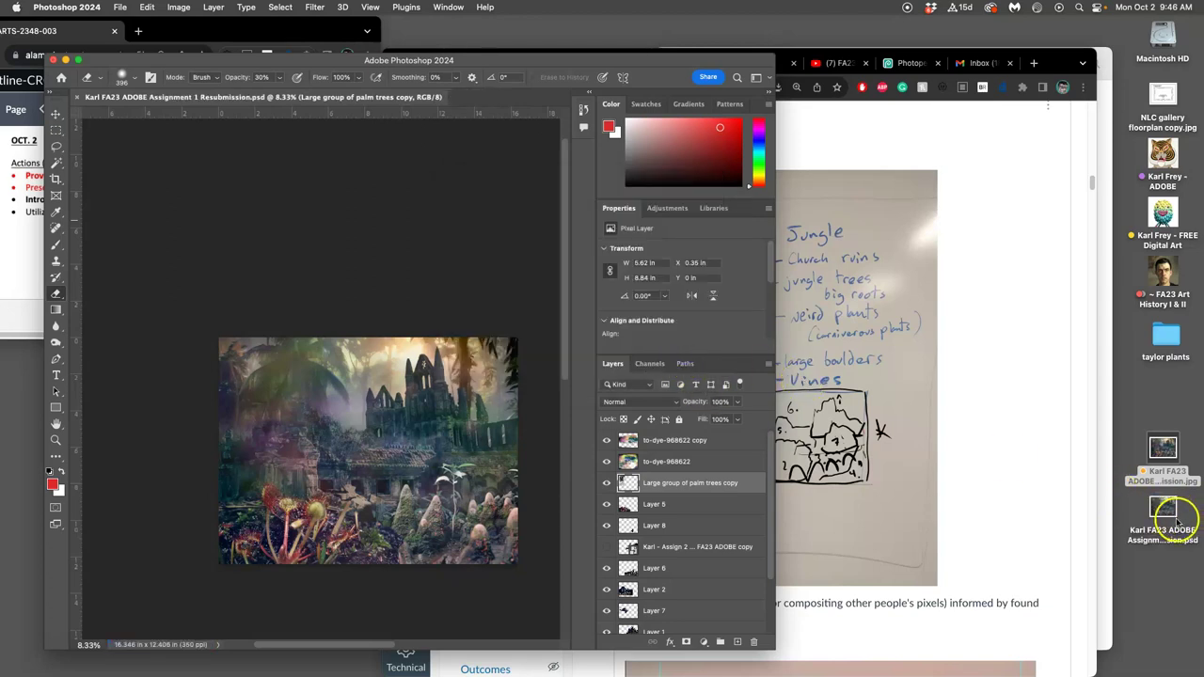
- Open ADOBE > Assign 1, tag the resubmission PSD green and move it beside the jungle PSD
{"action": "double_click", "coordinate": [1164, 153]}
{"action": "double_click", "coordinate": [925, 157]}
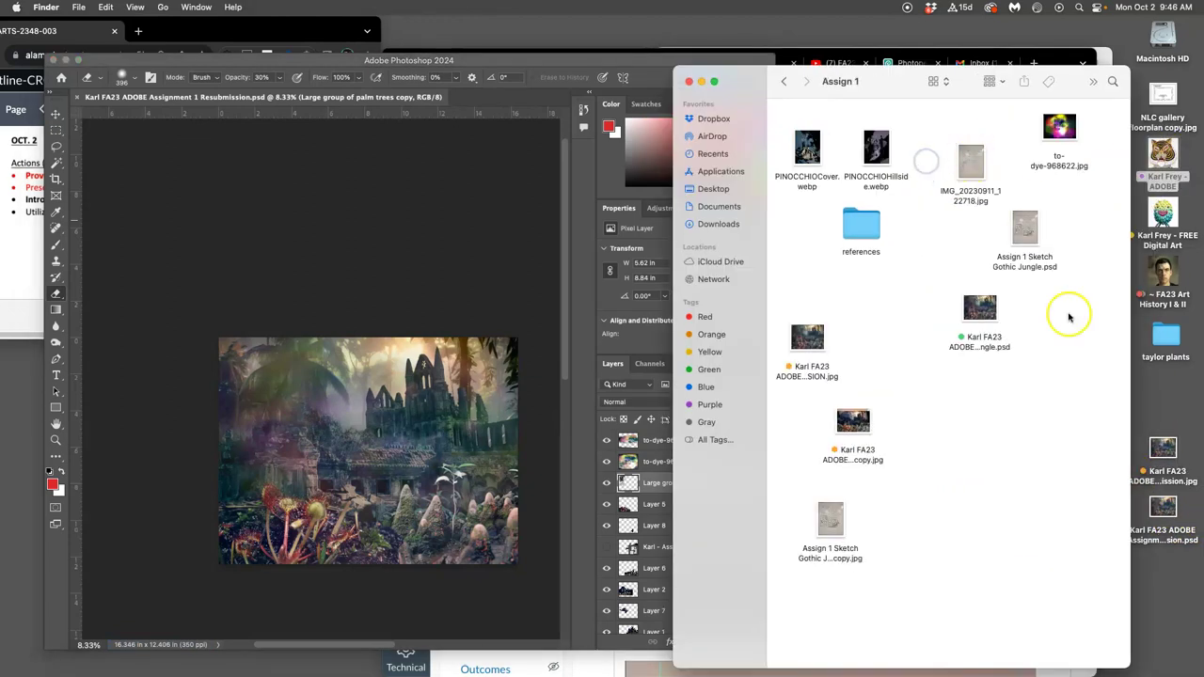
{"action": "right_click", "coordinate": [1164, 508]}
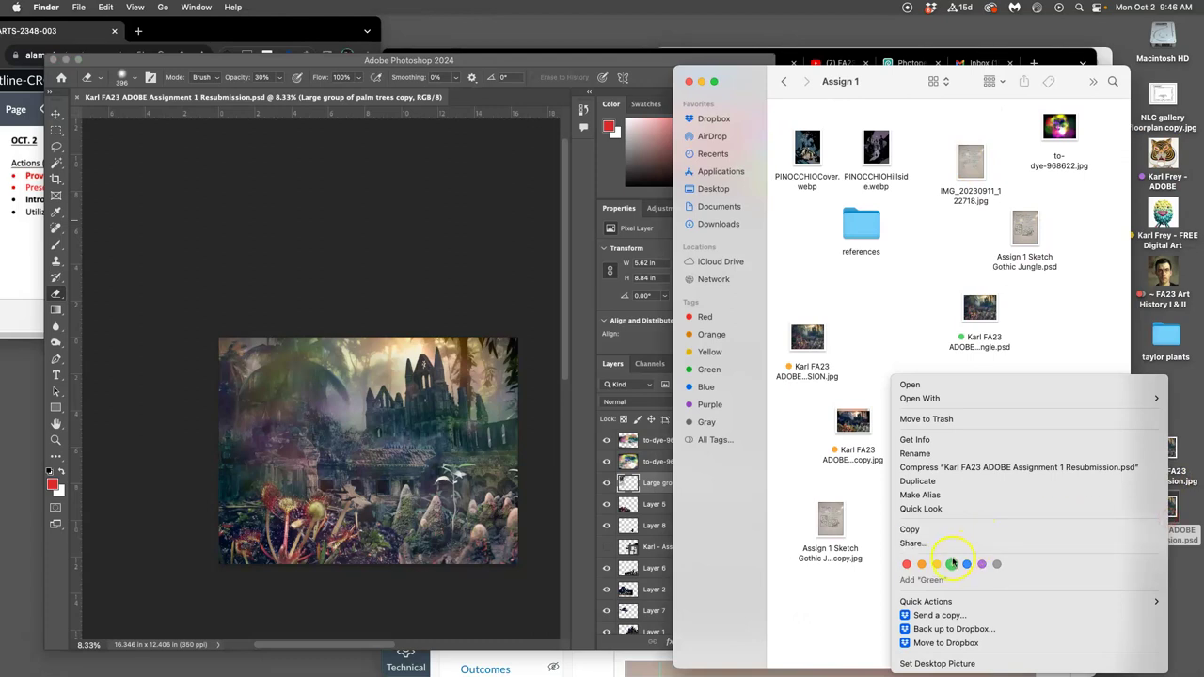
{"action": "left_click", "coordinate": [953, 563]}
{"action": "left_click_drag", "start_coordinate": [1164, 513], "coordinate": [1064, 327]}
{"action": "left_click_drag", "start_coordinate": [988, 317], "coordinate": [965, 318]}
{"action": "left_click_drag", "start_coordinate": [1069, 322], "coordinate": [1041, 320]}
- Move the resubmission JPG into Assign 1 and add '-2' to its name
{"action": "left_click_drag", "start_coordinate": [1163, 450], "coordinate": [1010, 459]}
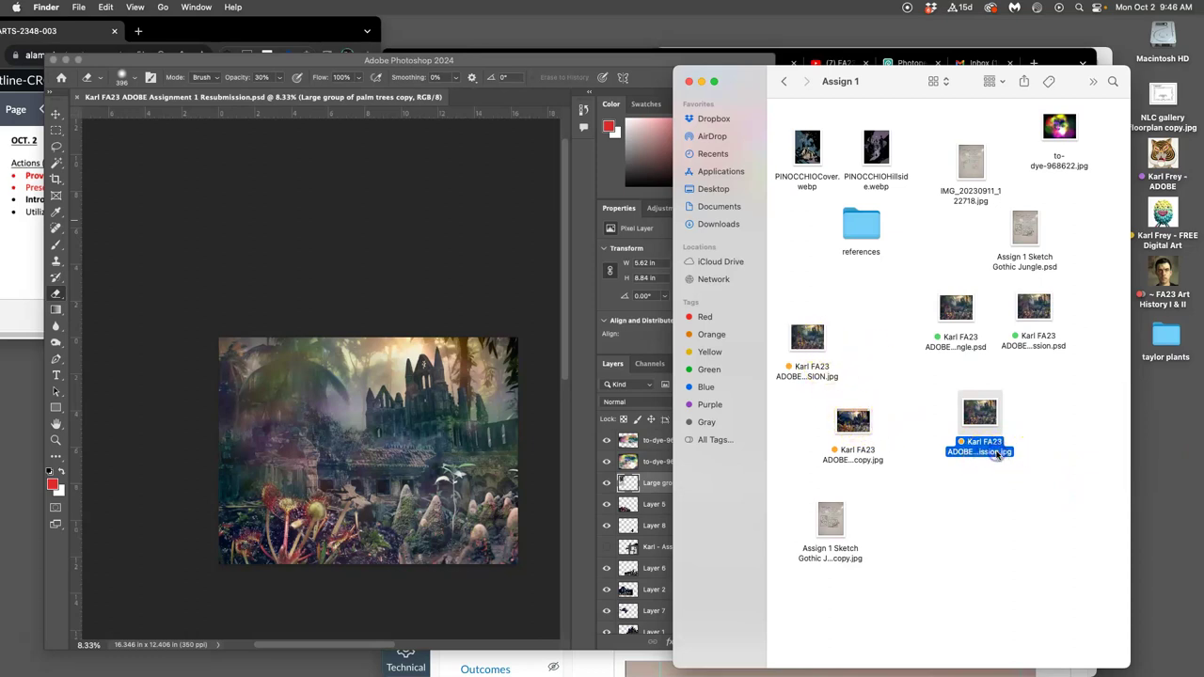
{"action": "left_click", "coordinate": [999, 454]}
{"action": "left_click", "coordinate": [997, 460]}
{"action": "type", "text": "-2"}
{"action": "left_click", "coordinate": [1084, 461]}
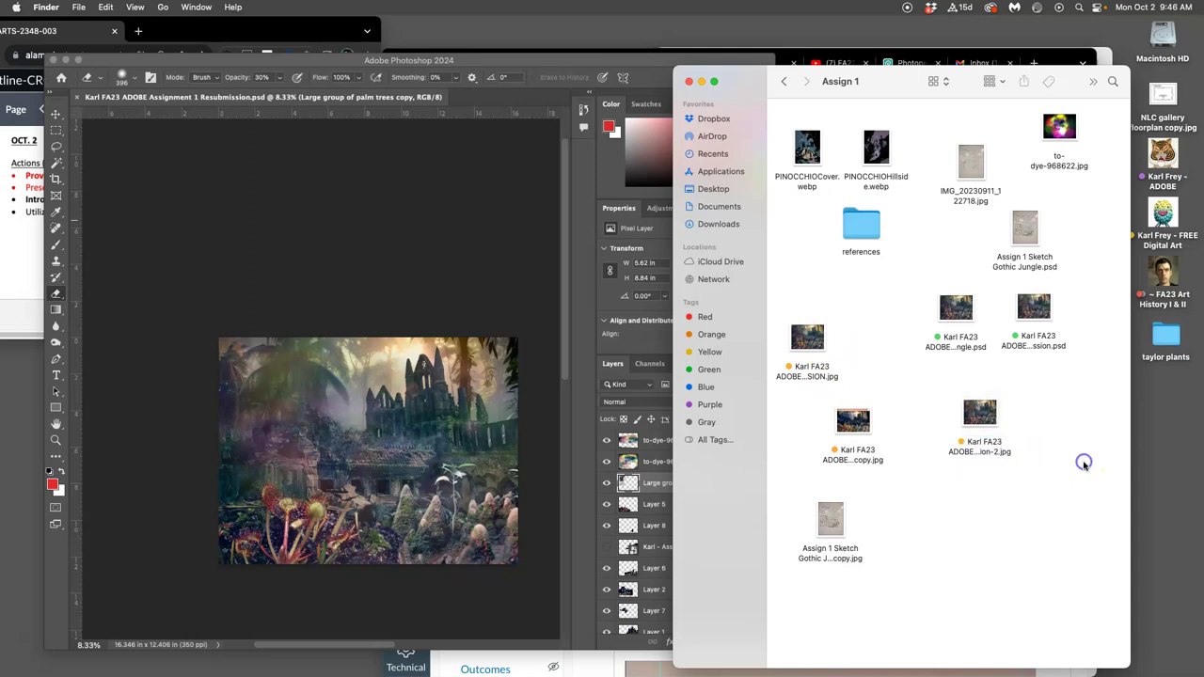
{"action": "left_click", "coordinate": [451, 200]}
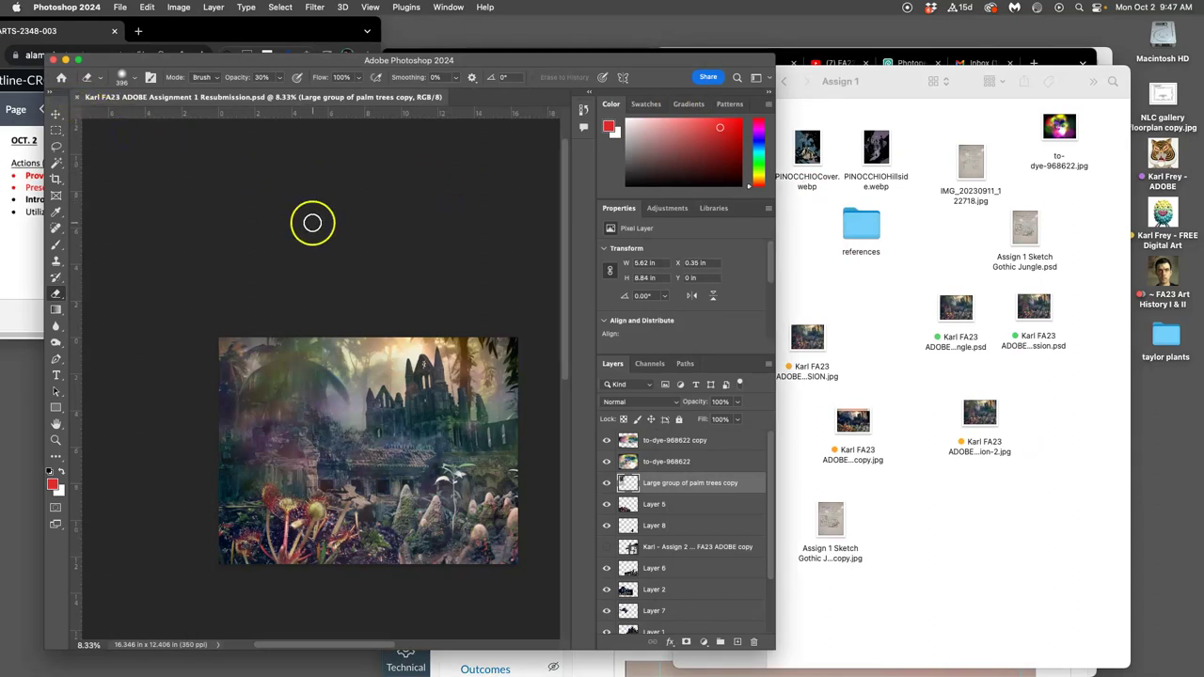
- Hide the old creature layer and drag the creature PNG from the Assign 2 folder into the composite
{"action": "left_click", "coordinate": [606, 547]}
{"action": "left_click", "coordinate": [875, 363]}
{"action": "left_click", "coordinate": [771, 83]}
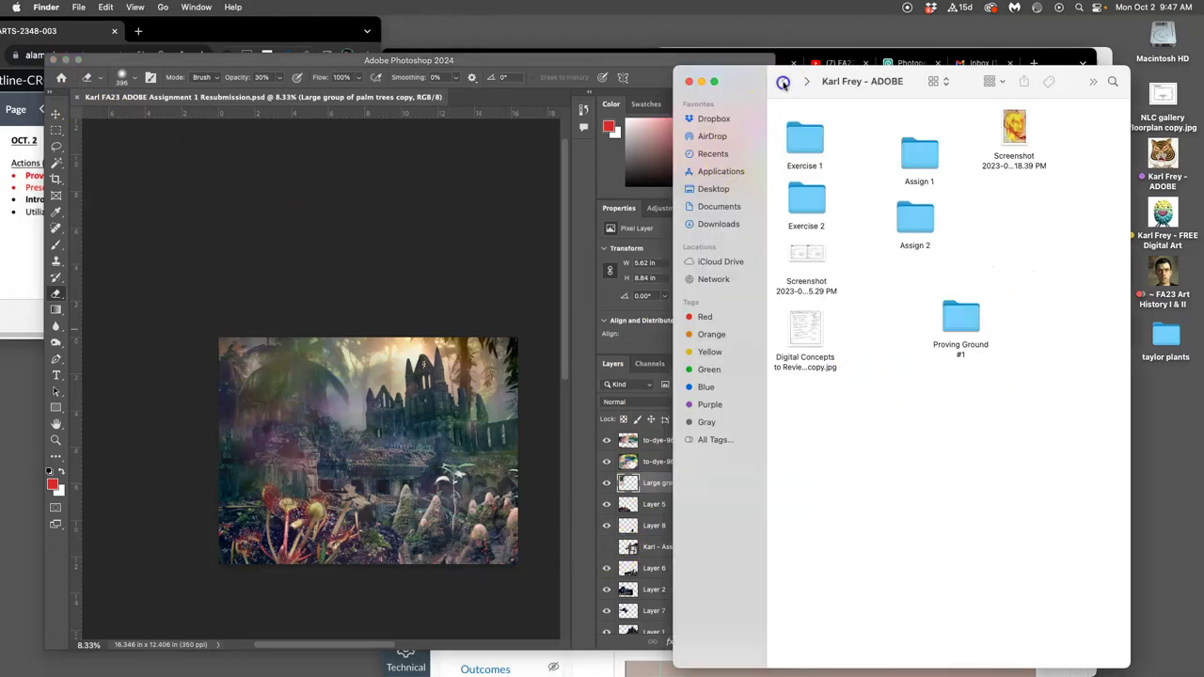
{"action": "double_click", "coordinate": [906, 221]}
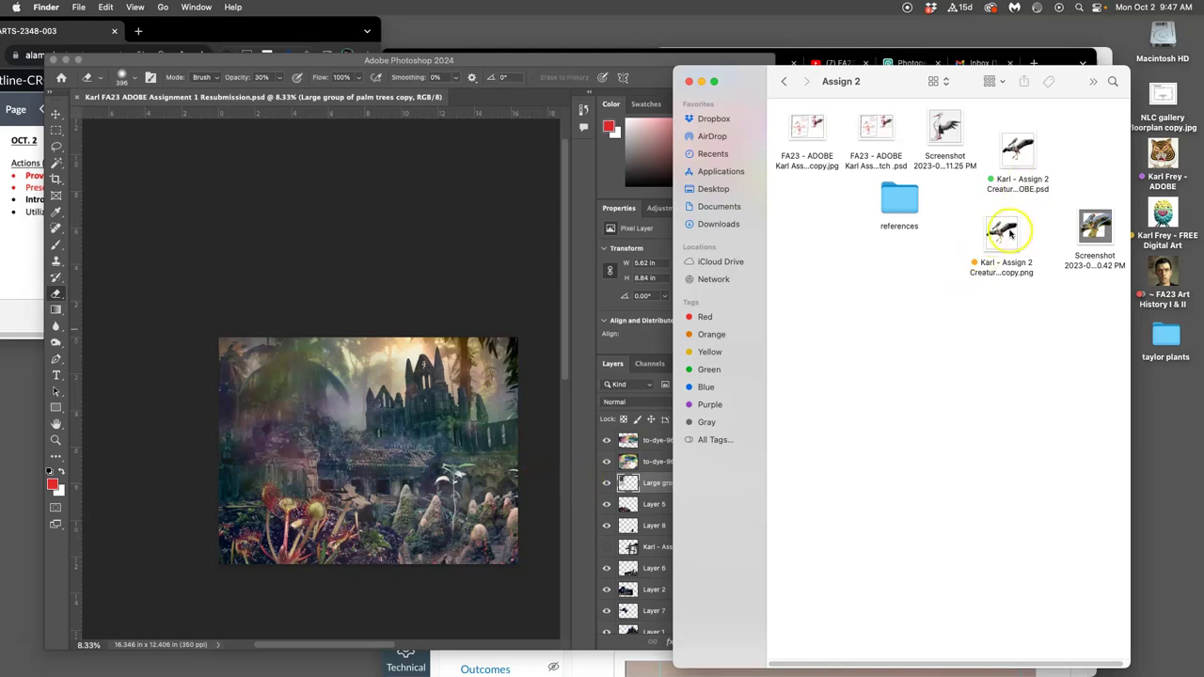
{"action": "left_click_drag", "start_coordinate": [1001, 233], "coordinate": [283, 433]}
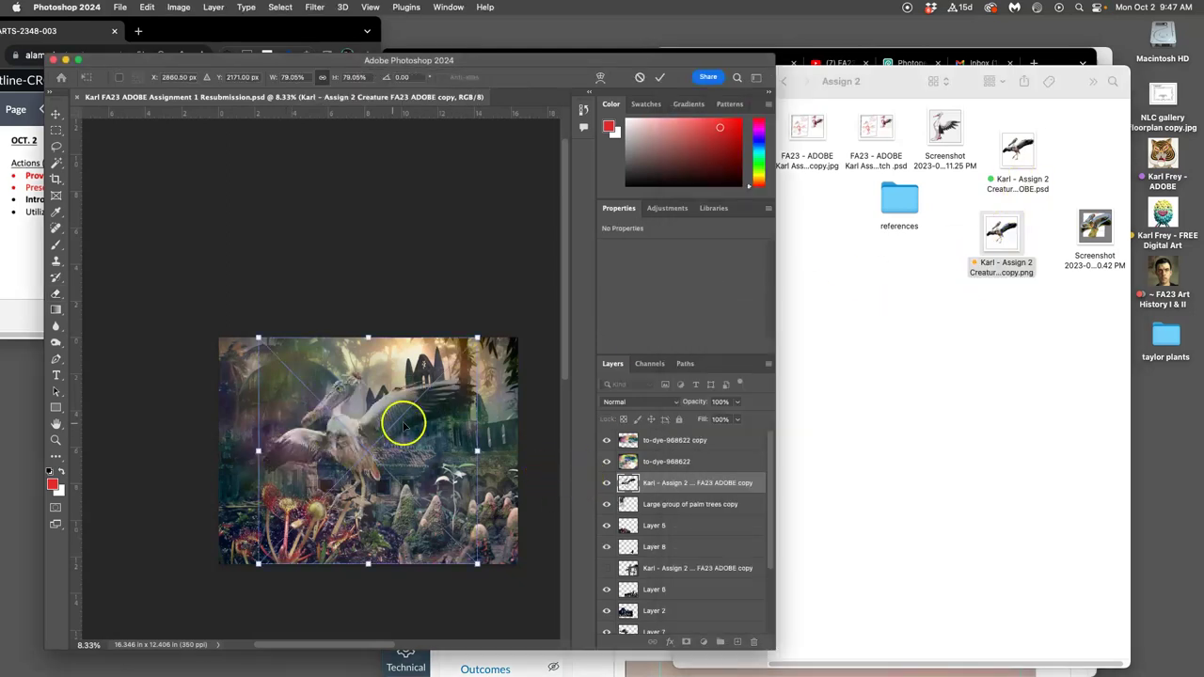
- Move the new creature layer to the top and toggle both creature layers to compare them
{"action": "left_click_drag", "start_coordinate": [656, 481], "coordinate": [649, 435]}
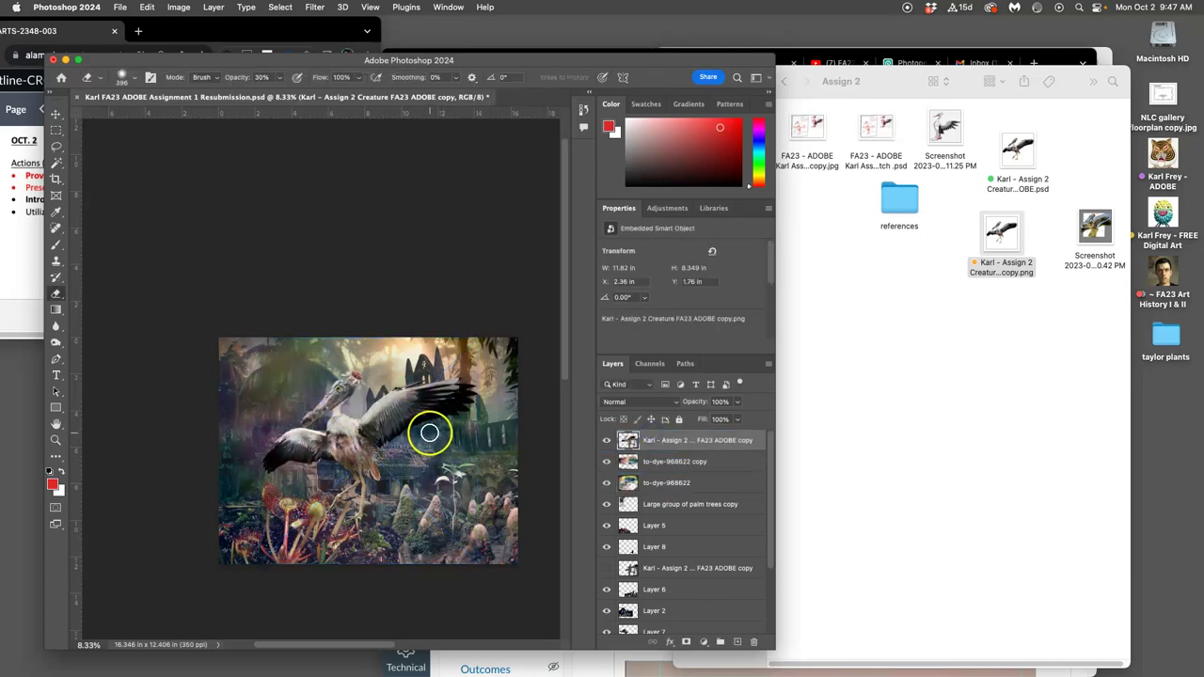
{"action": "scroll", "coordinate": [430, 432], "scroll_direction": "up", "scroll_amount": 3}
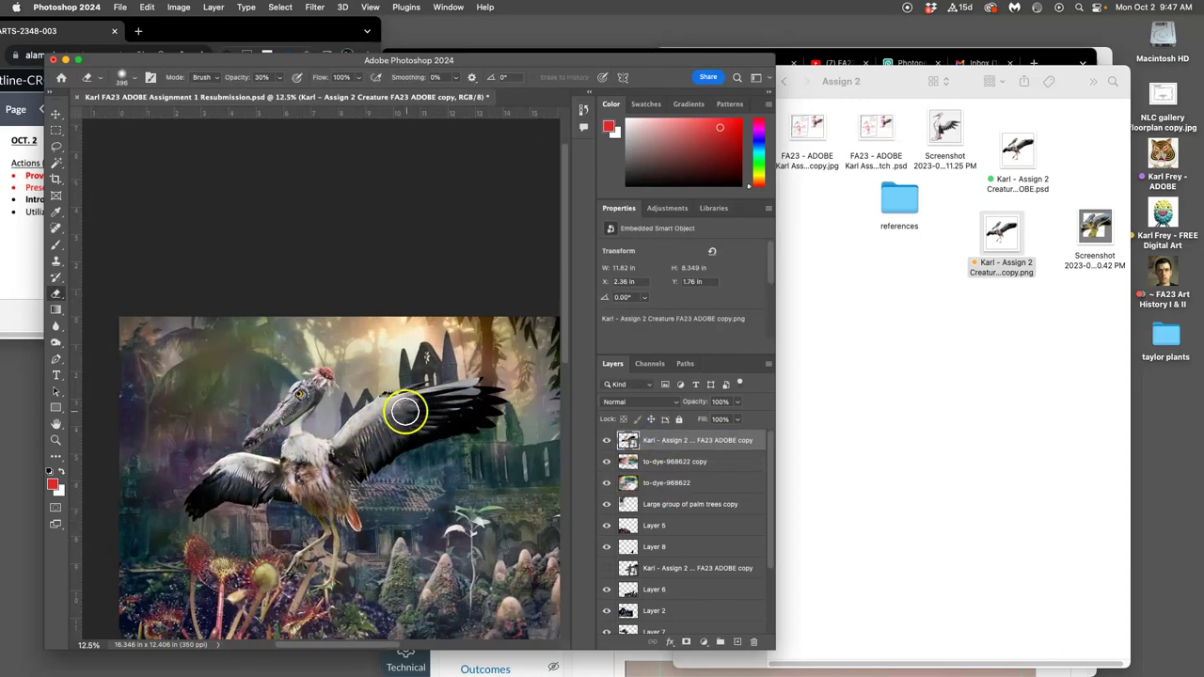
{"action": "scroll", "coordinate": [402, 411], "scroll_direction": "down", "scroll_amount": 3}
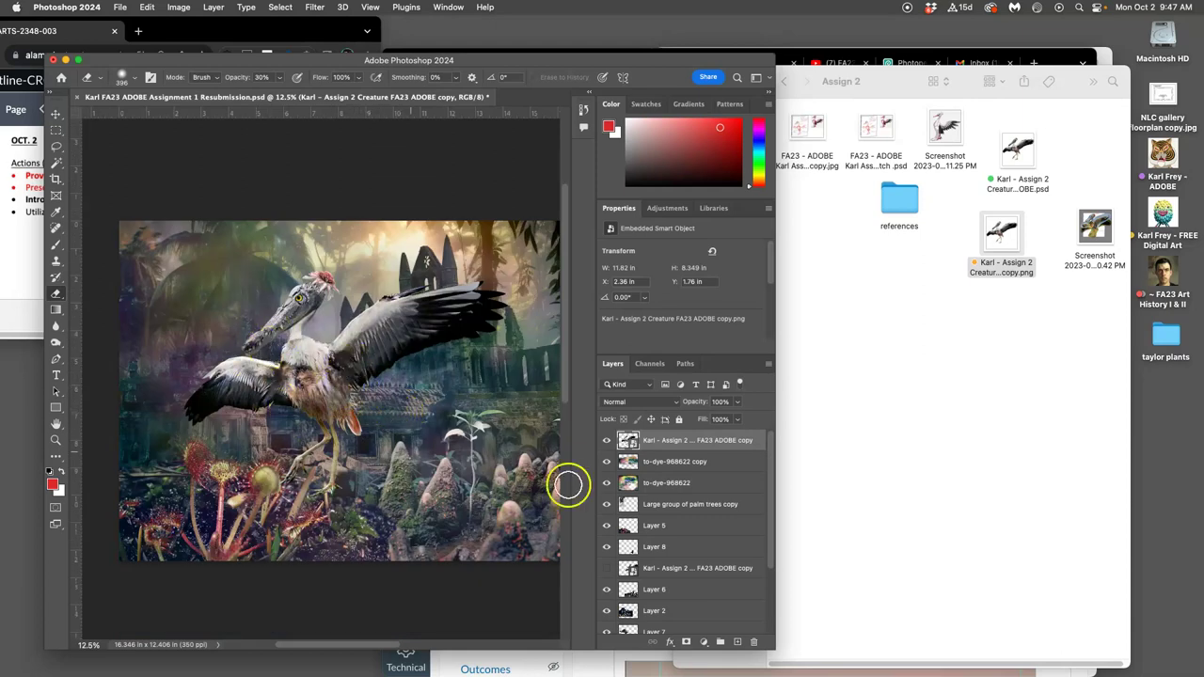
{"action": "left_click", "coordinate": [607, 440]}
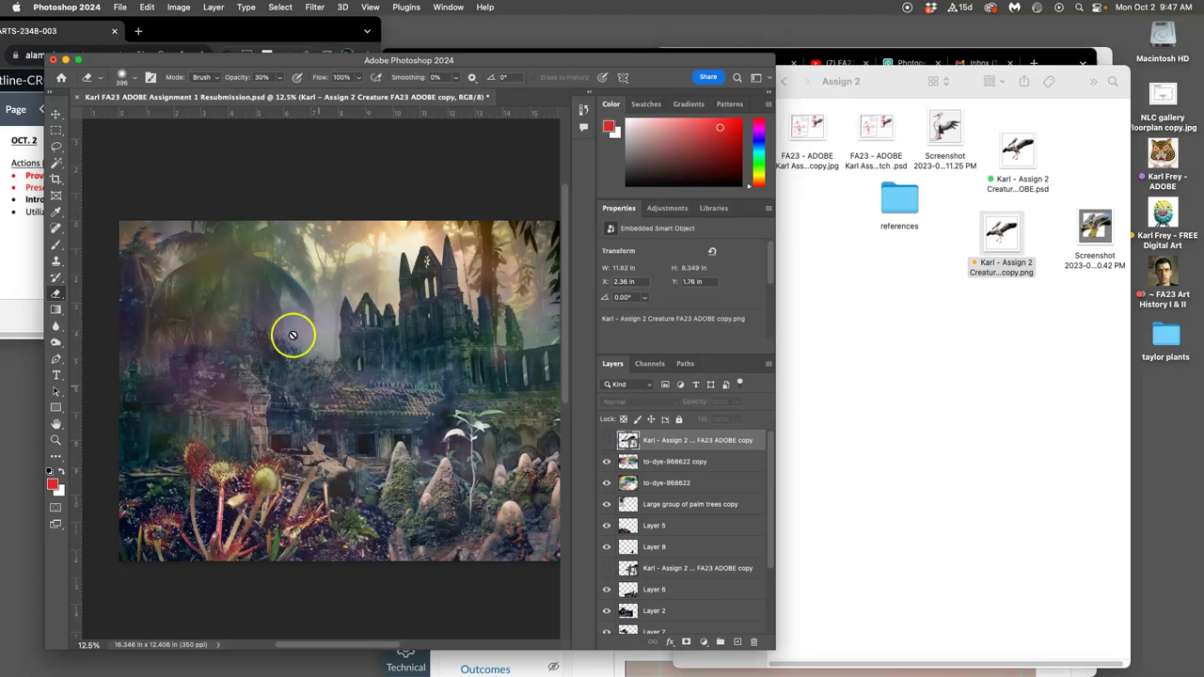
{"action": "left_click", "coordinate": [607, 441]}
{"action": "left_click", "coordinate": [607, 568]}
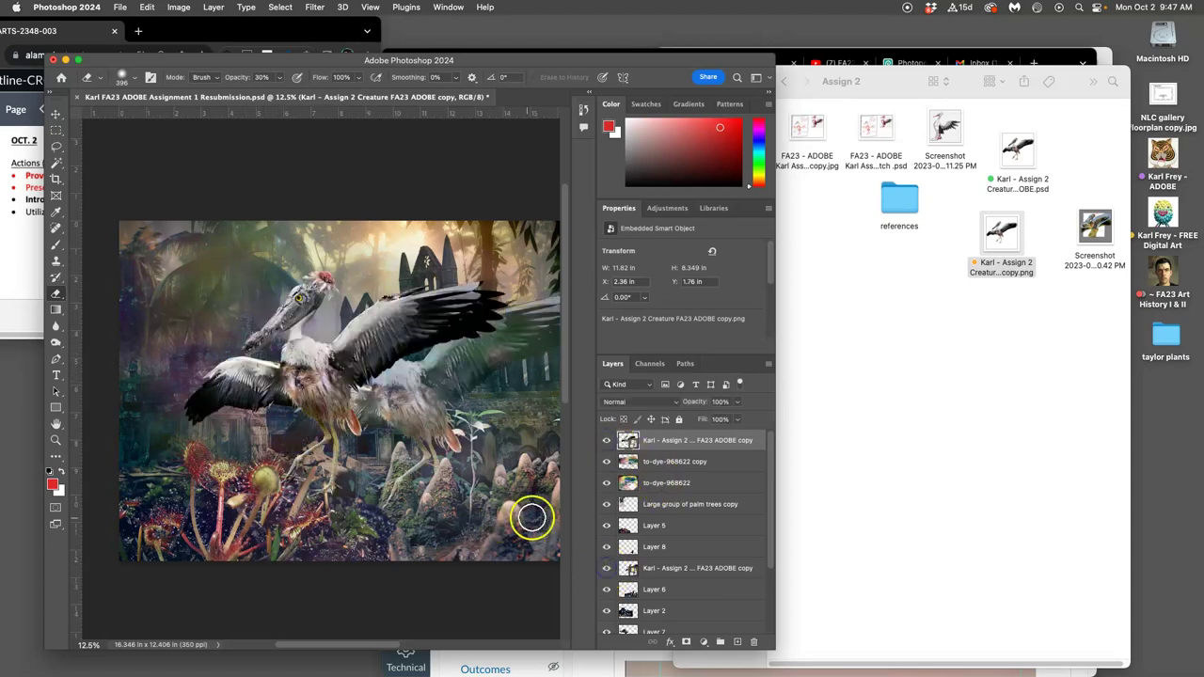
{"action": "left_click", "coordinate": [607, 441]}
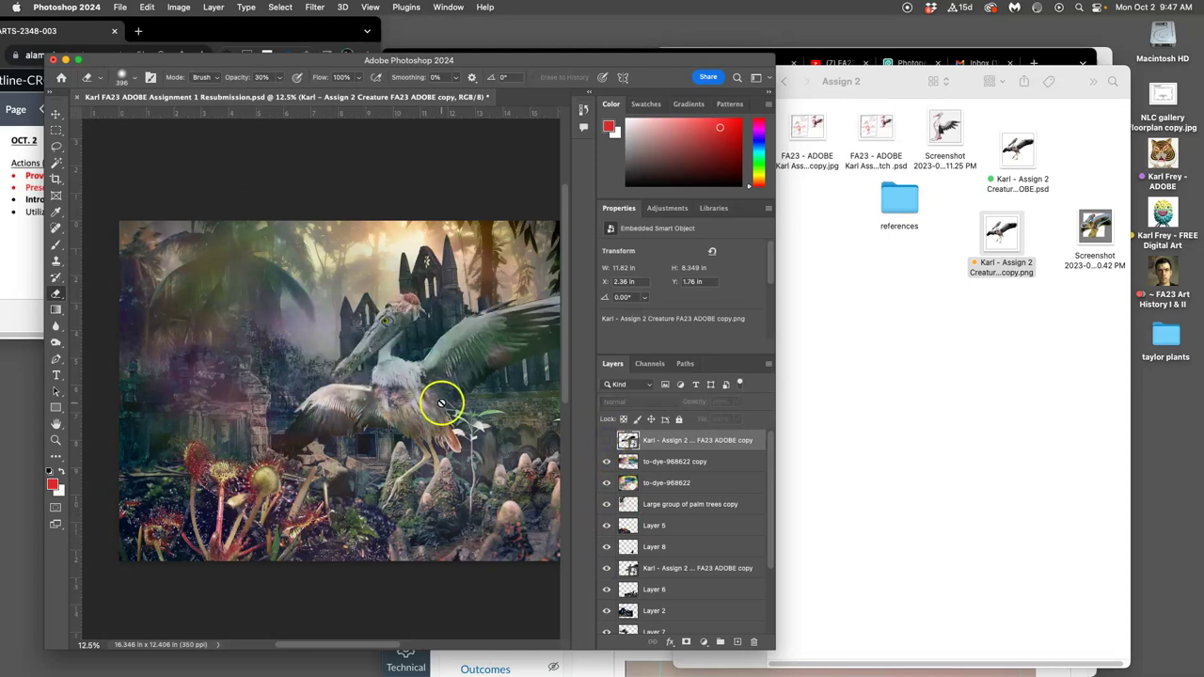
- Zoom out, keep the new creature visible, and delete the older creature layer
{"action": "key", "text": "super+minus"}
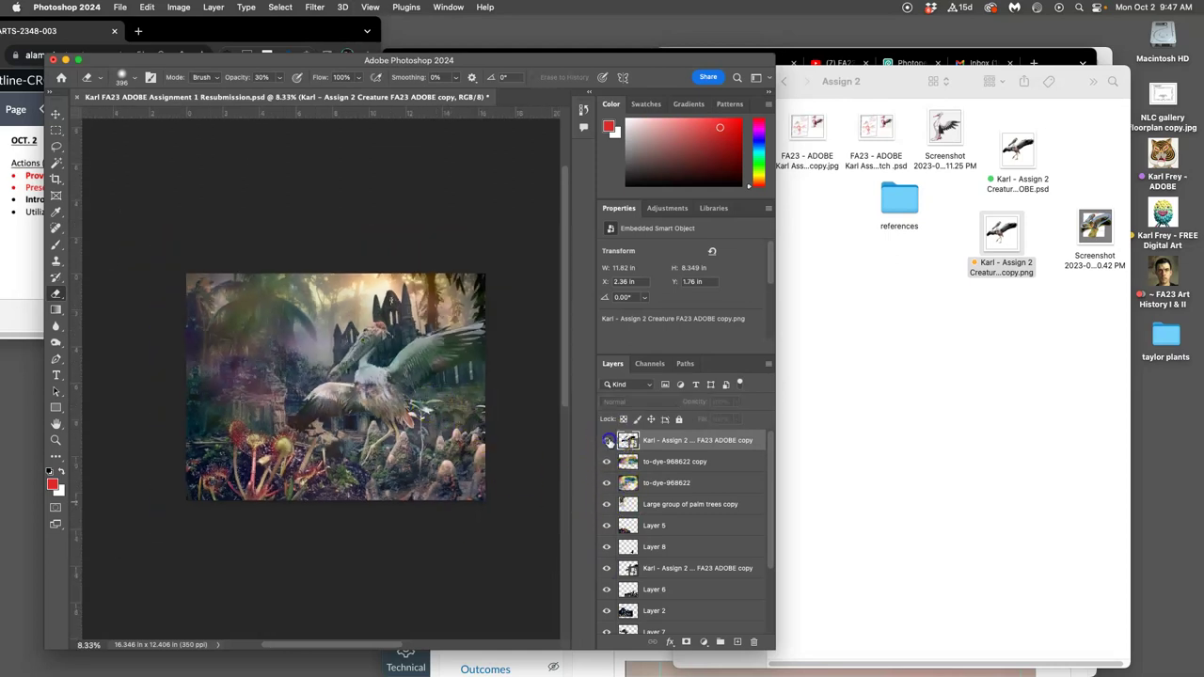
{"action": "left_click", "coordinate": [607, 440]}
{"action": "left_click", "coordinate": [607, 568]}
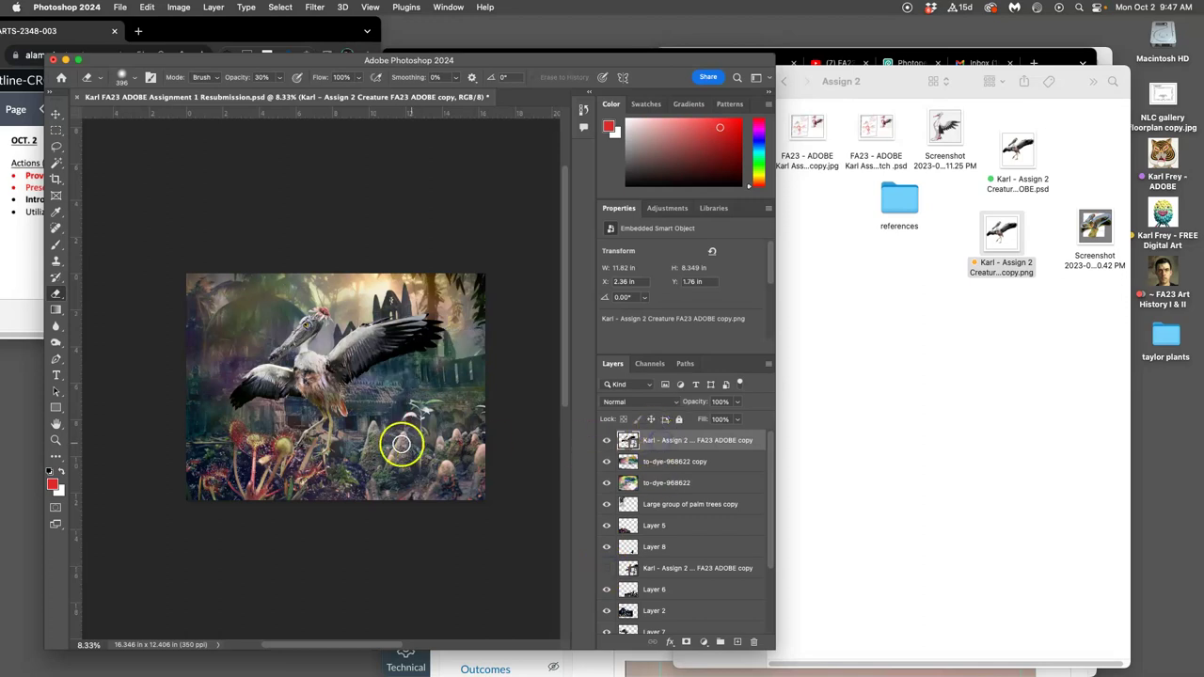
{"action": "left_click", "coordinate": [659, 570]}
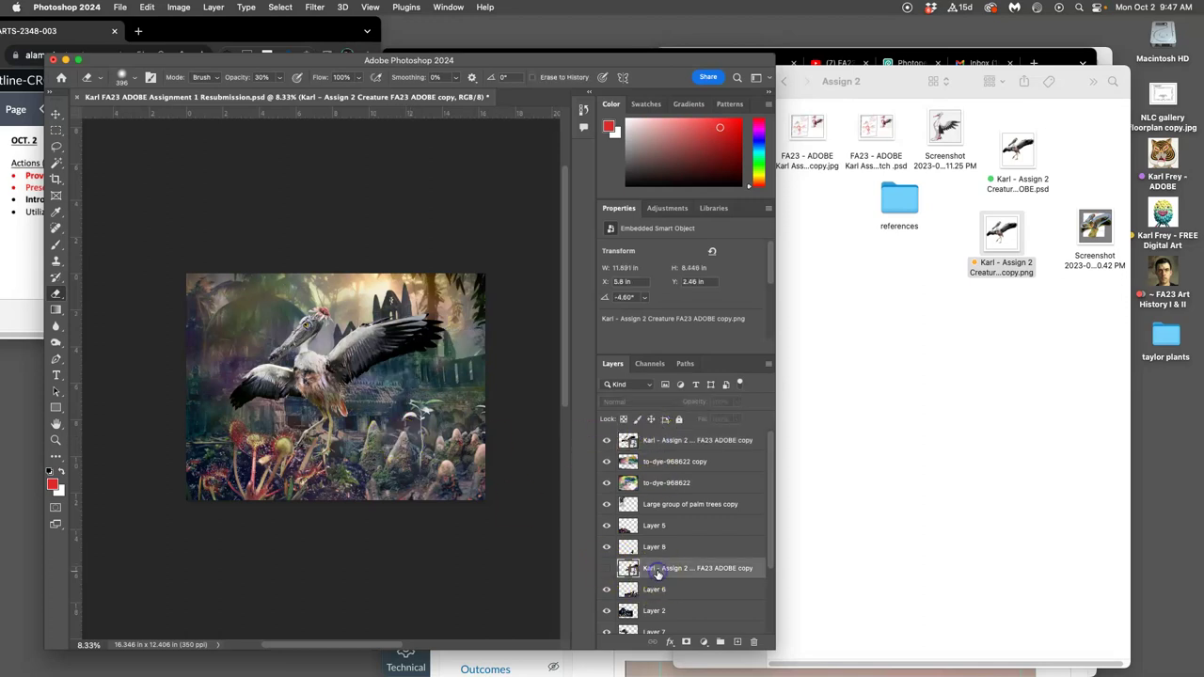
{"action": "key", "text": "Delete"}
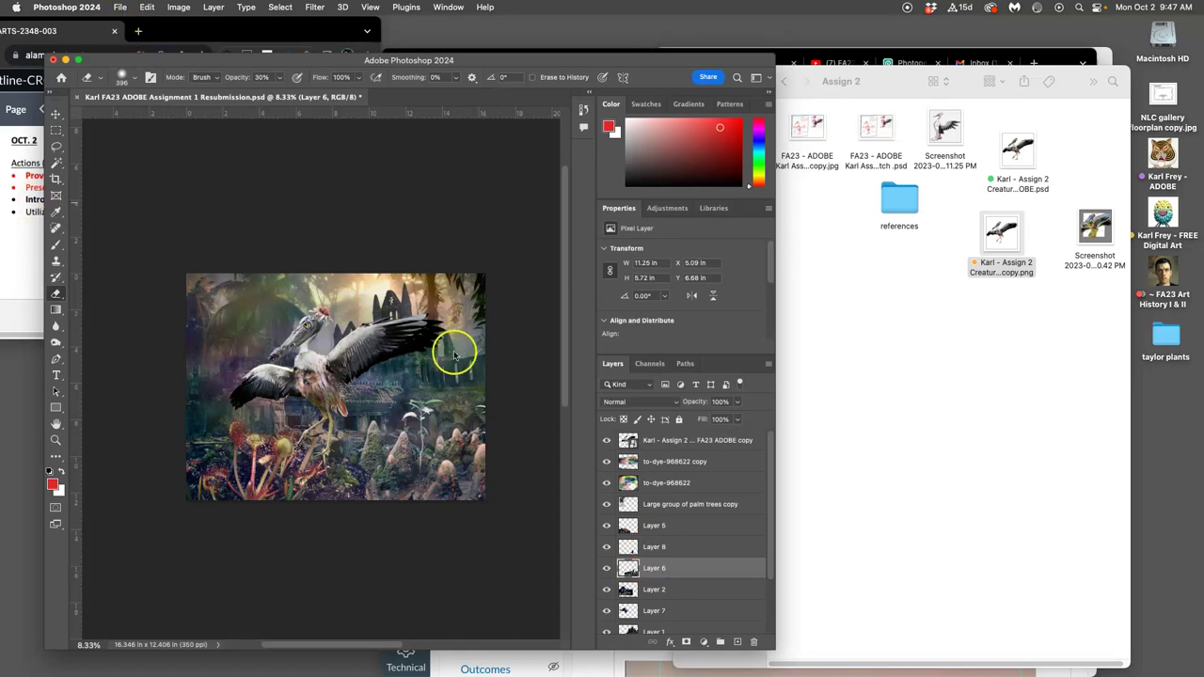
- Save As 'Proving Ground #1 Creaturescape' PSD on the Desktop, replacing 'Assignment 1 Resubmission' in the name
{"action": "left_click", "coordinate": [121, 8]}
{"action": "left_click", "coordinate": [167, 149]}
{"action": "left_click", "coordinate": [622, 200]}
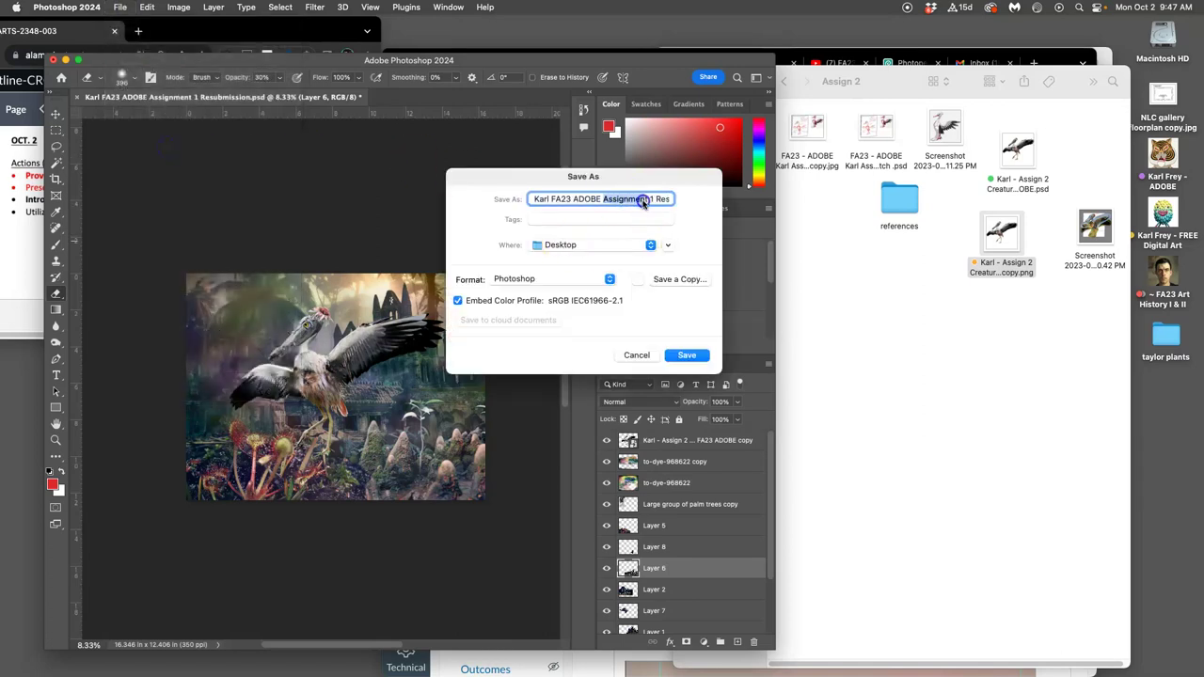
{"action": "left_click_drag", "start_coordinate": [646, 203], "coordinate": [715, 205]}
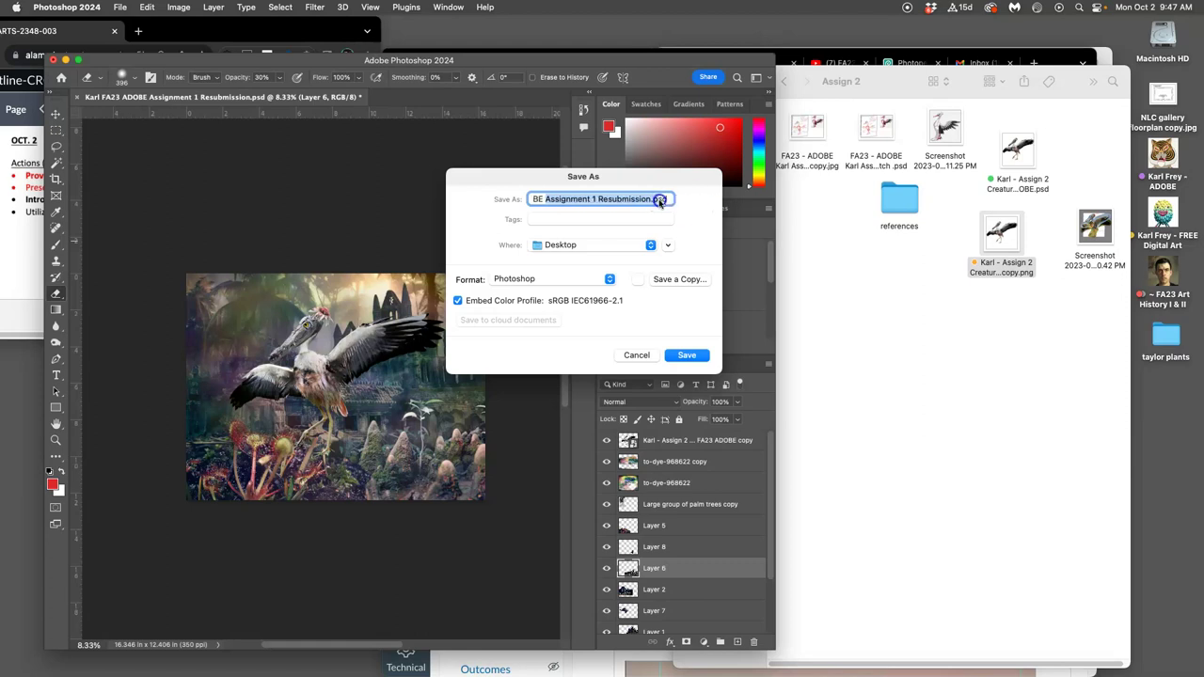
{"action": "type", "text": "P"}
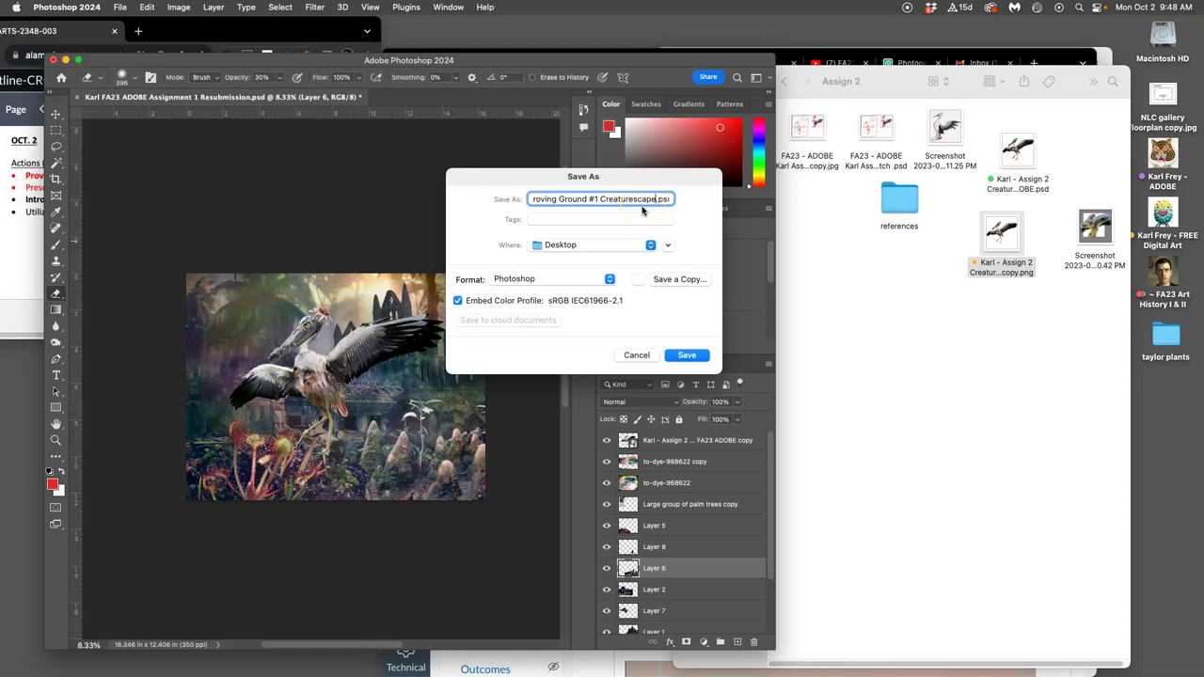
{"action": "left_click", "coordinate": [687, 354]}
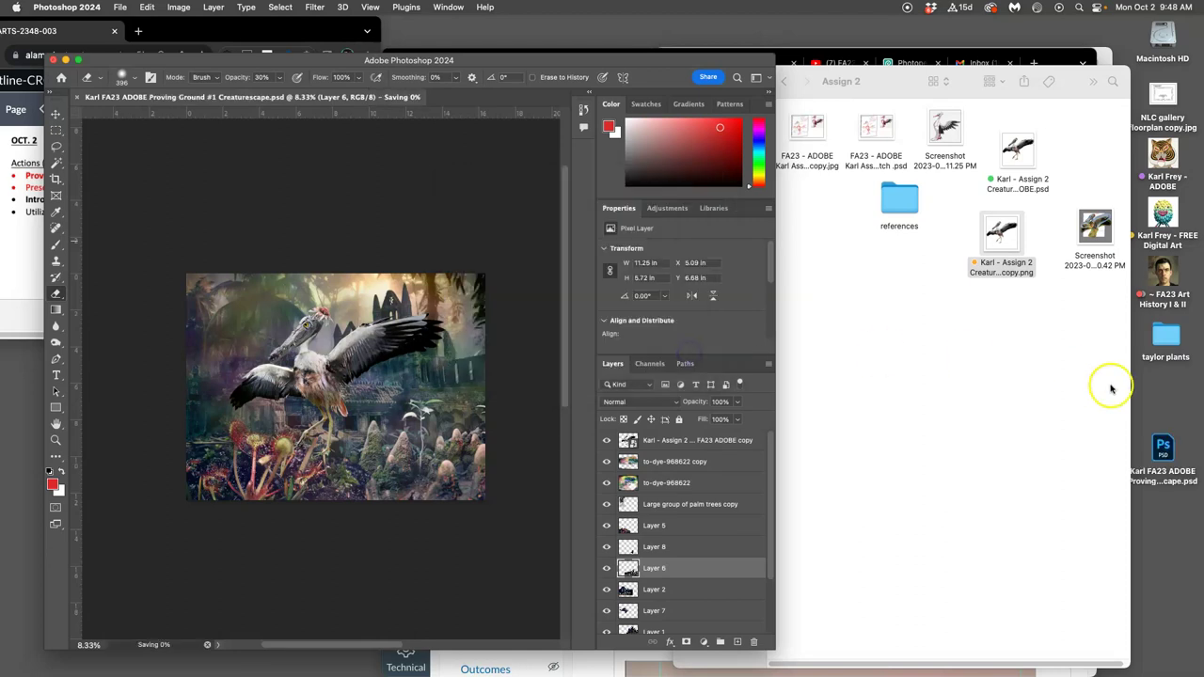
- Tag the desktop Creaturescape PSD green and browse to the Proving Ground #1 folder
{"action": "right_click", "coordinate": [1174, 475]}
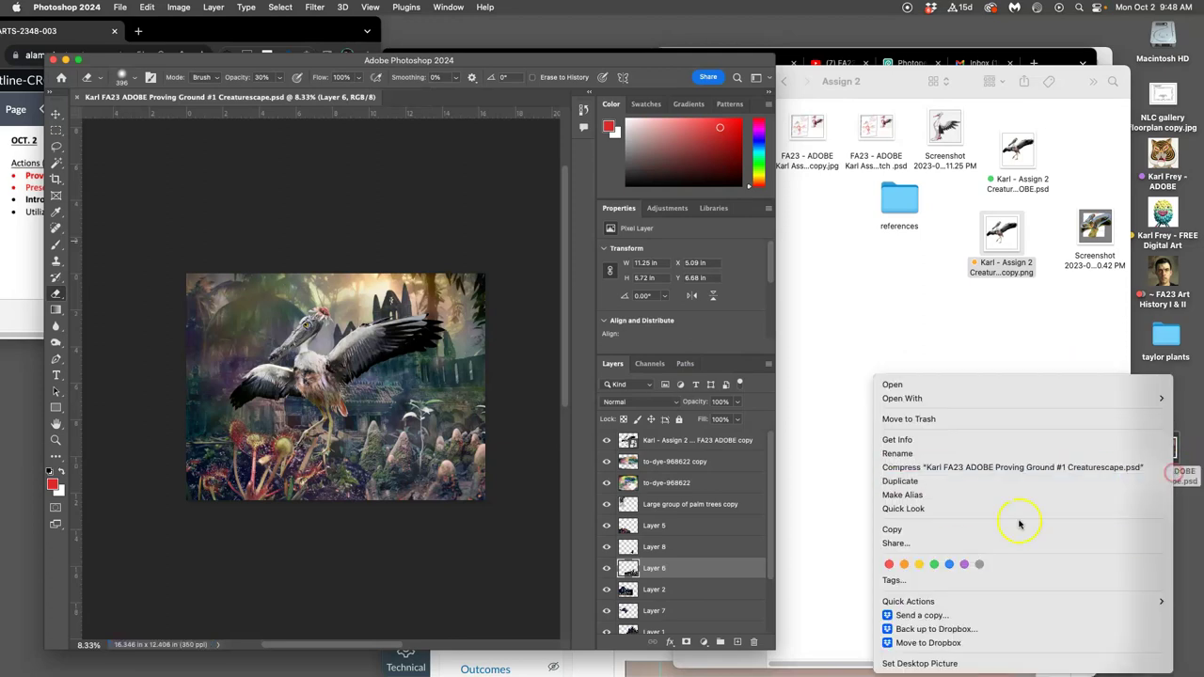
{"action": "left_click", "coordinate": [933, 567]}
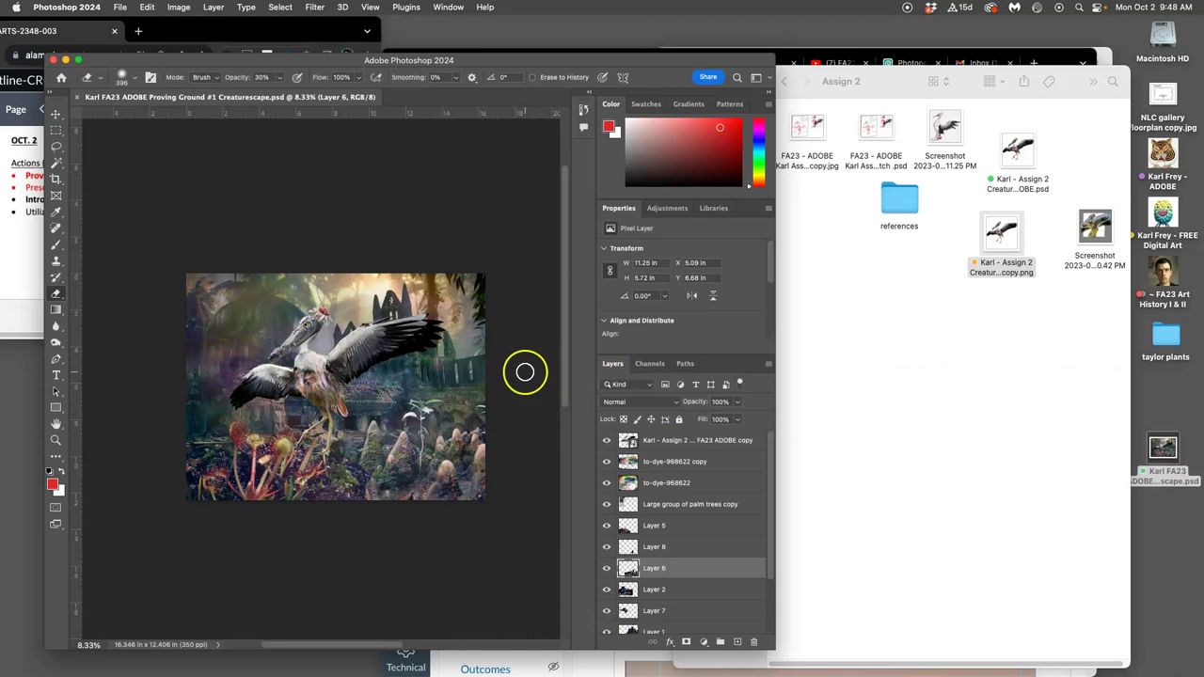
{"action": "left_click", "coordinate": [909, 294]}
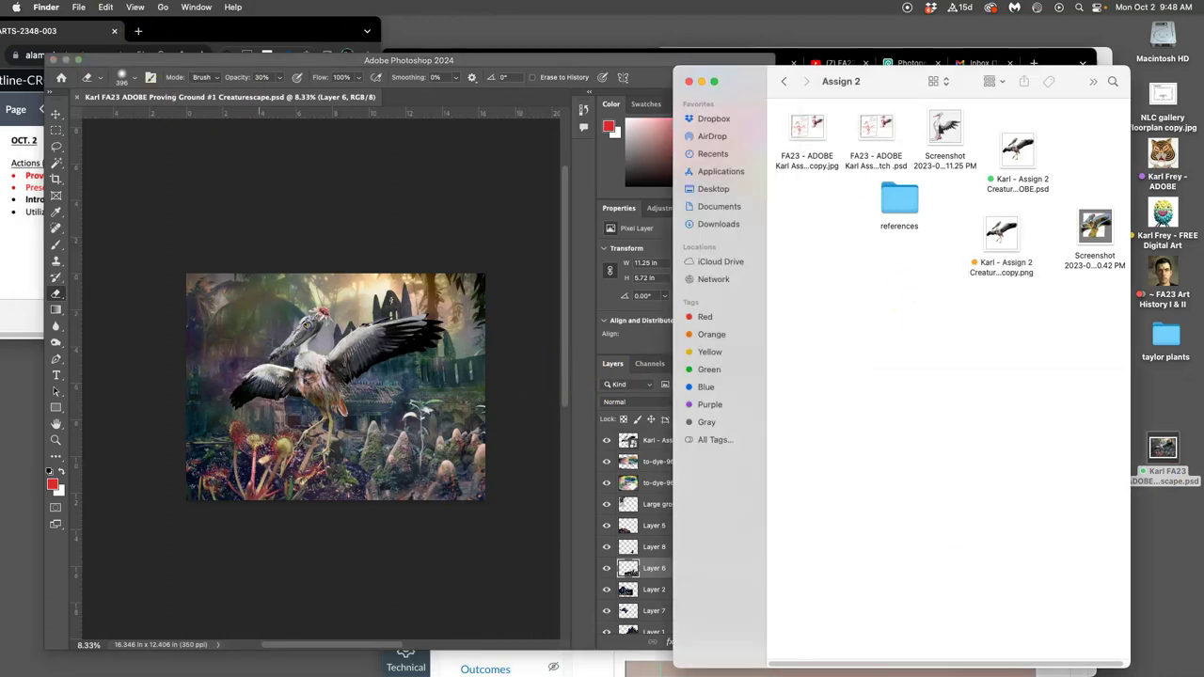
{"action": "left_click", "coordinate": [785, 82]}
{"action": "double_click", "coordinate": [960, 311]}
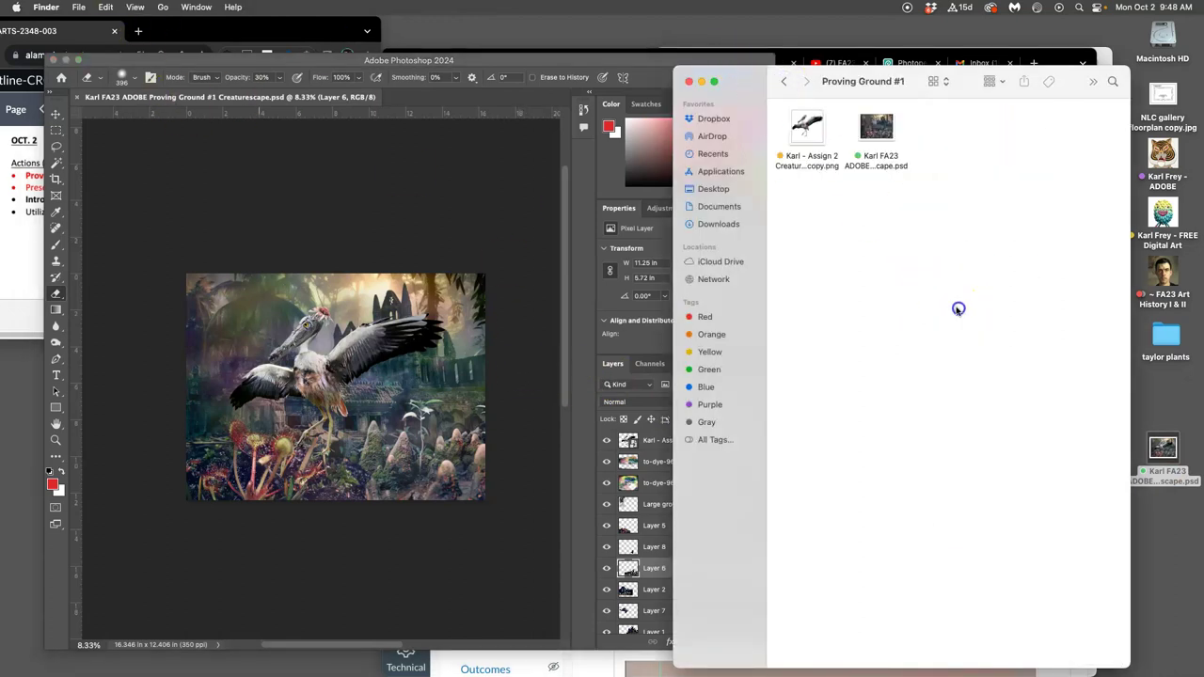
- Move the older Creaturescape PSD in Proving Ground #1 to the Trash
{"action": "left_click", "coordinate": [885, 131]}
{"action": "right_click", "coordinate": [883, 128]}
{"action": "left_click", "coordinate": [908, 169]}
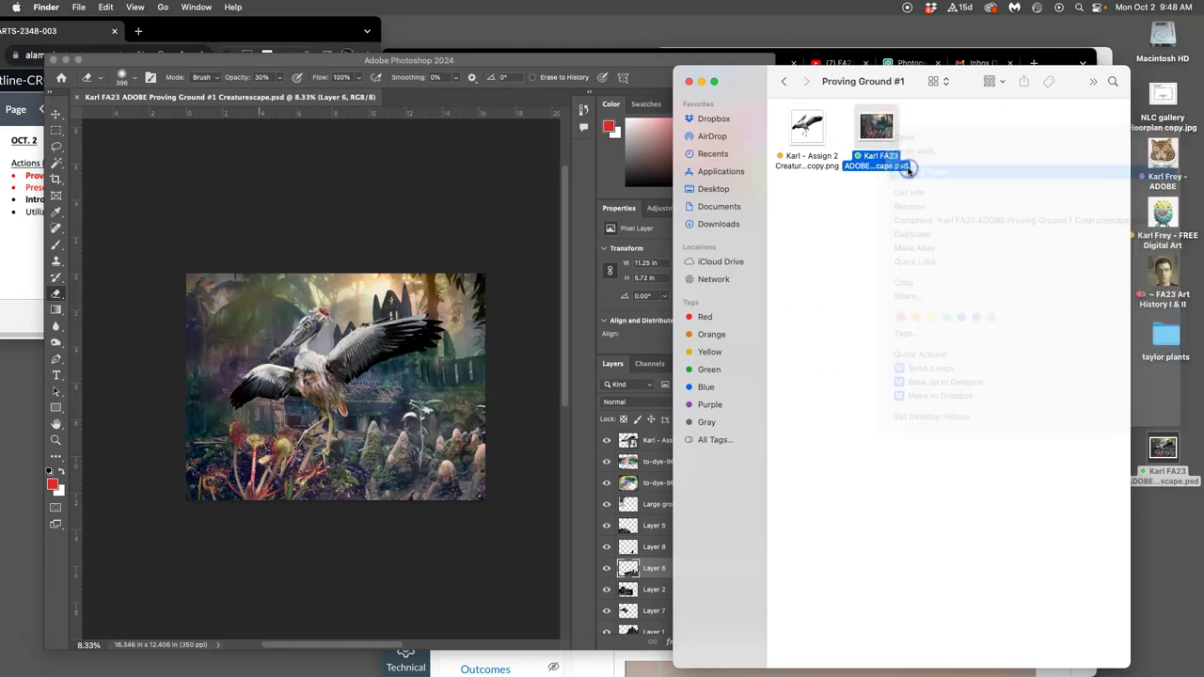
{"action": "left_click", "coordinate": [867, 267]}
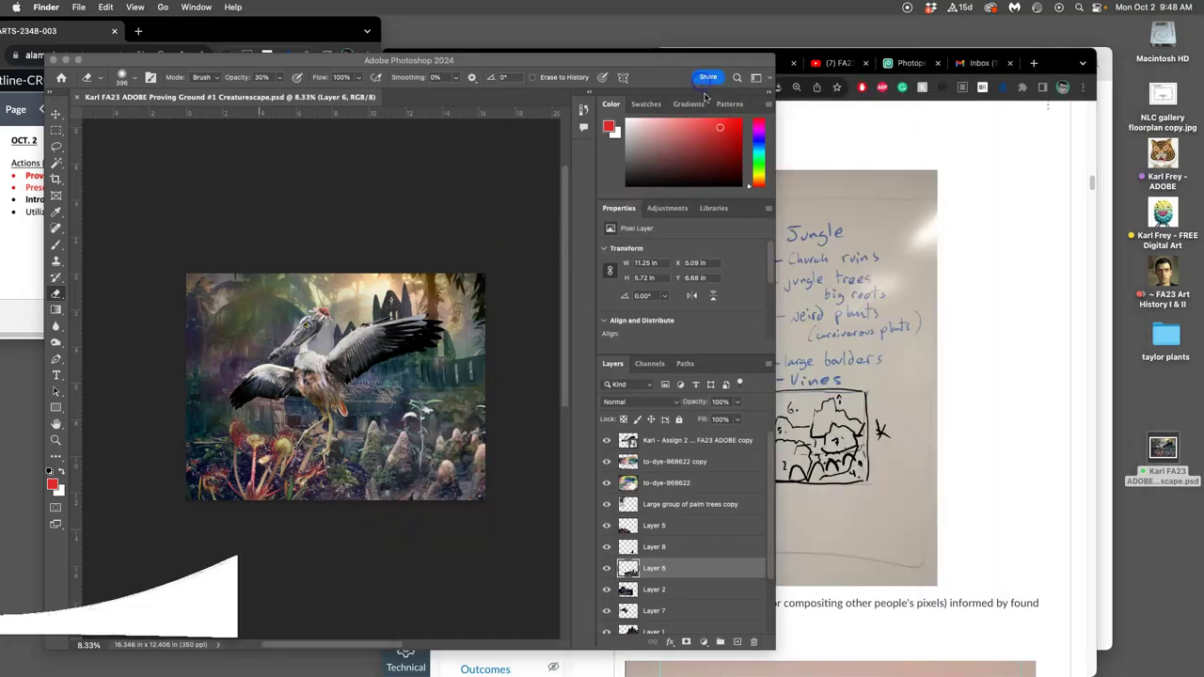
- Back in Photoshop, zoom in on the stork creature and then out to the whole composite
{"action": "left_click", "coordinate": [502, 229]}
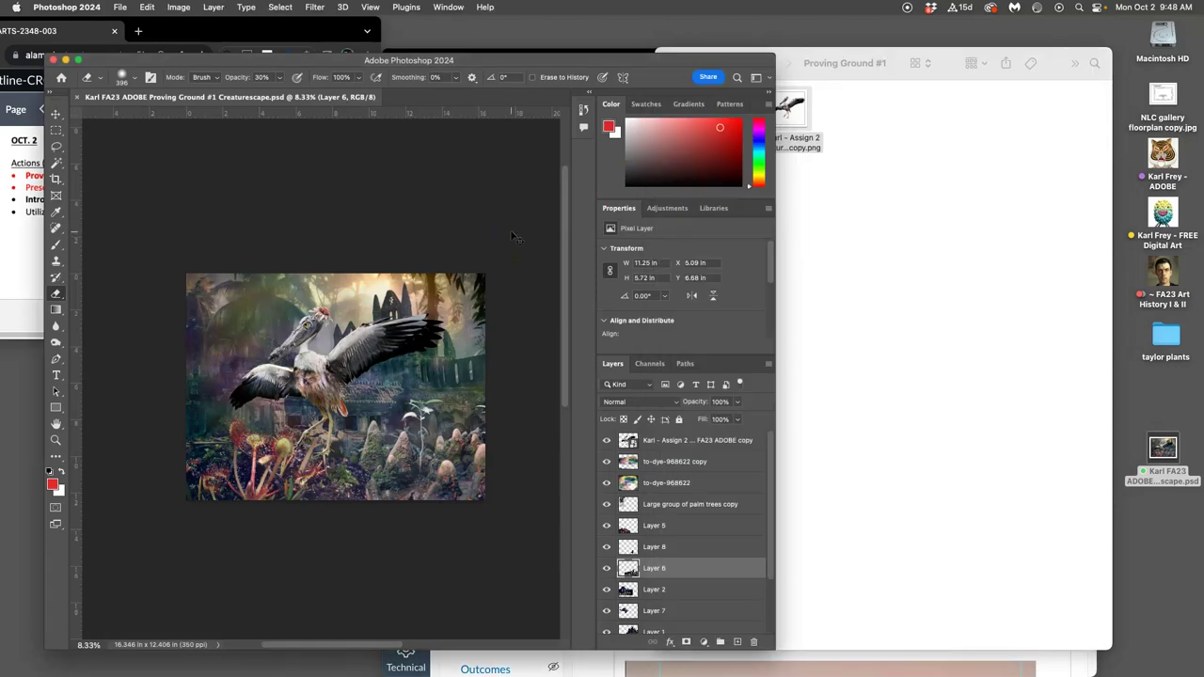
{"action": "key", "text": "super+equal"}
{"action": "key", "text": "super+equal"}
{"action": "key", "text": "super+equal"}
{"action": "key", "text": "super+equal"}
{"action": "scroll", "coordinate": [424, 226], "scroll_direction": "left", "scroll_amount": 2}
{"action": "key", "text": "super+minus"}
{"action": "key", "text": "super+minus"}
{"action": "key", "text": "super+minus"}
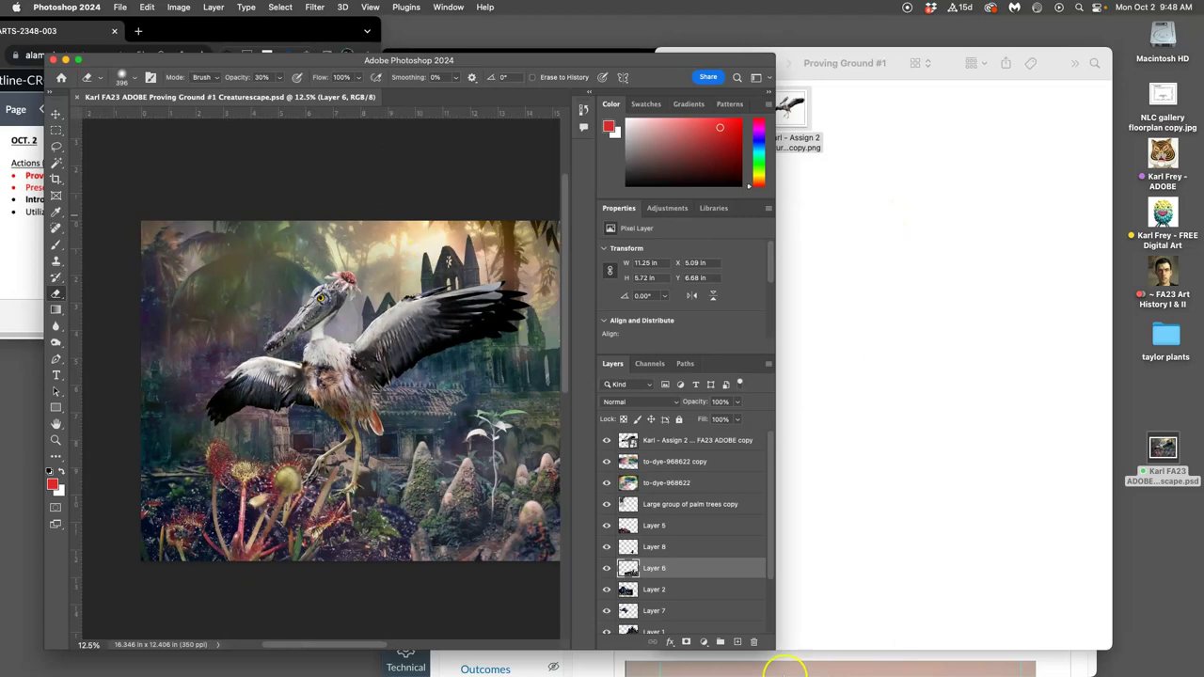
- Bring the Canvas course page forward and open the next module item, the past examples page
{"action": "left_click", "coordinate": [591, 666]}
{"action": "scroll", "coordinate": [856, 423], "scroll_direction": "up", "scroll_amount": 15}
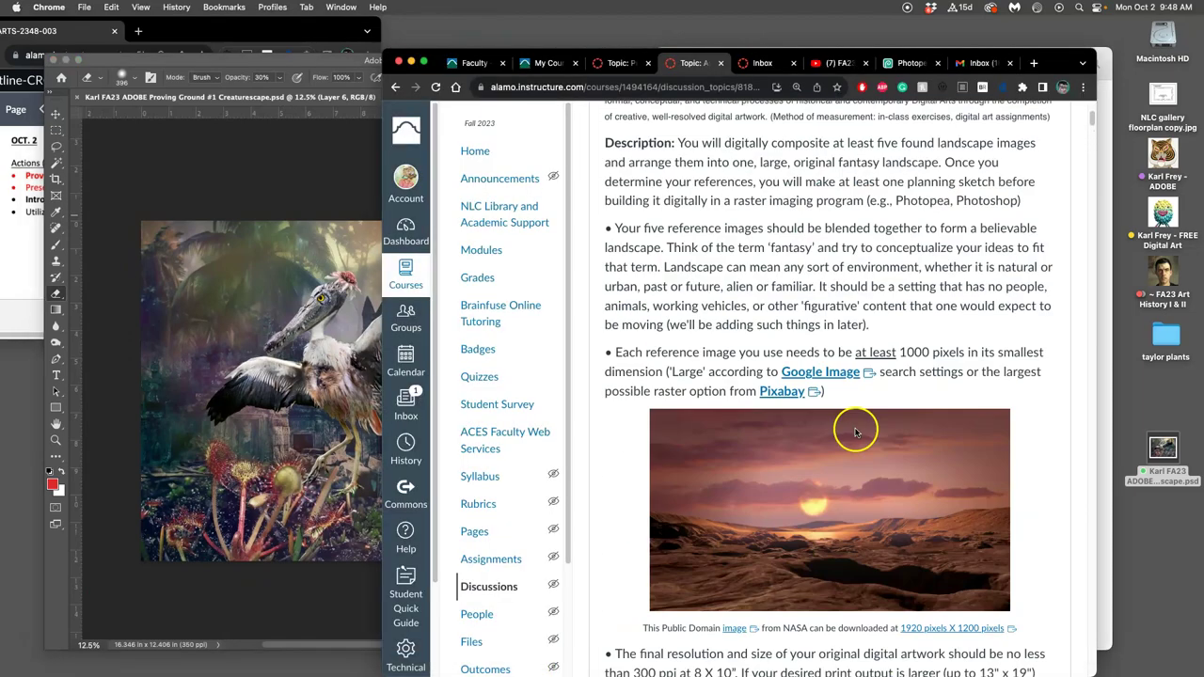
{"action": "scroll", "coordinate": [856, 422], "scroll_direction": "down", "scroll_amount": 5}
{"action": "scroll", "coordinate": [855, 433], "scroll_direction": "down", "scroll_amount": 5}
{"action": "scroll", "coordinate": [856, 433], "scroll_direction": "up", "scroll_amount": 14}
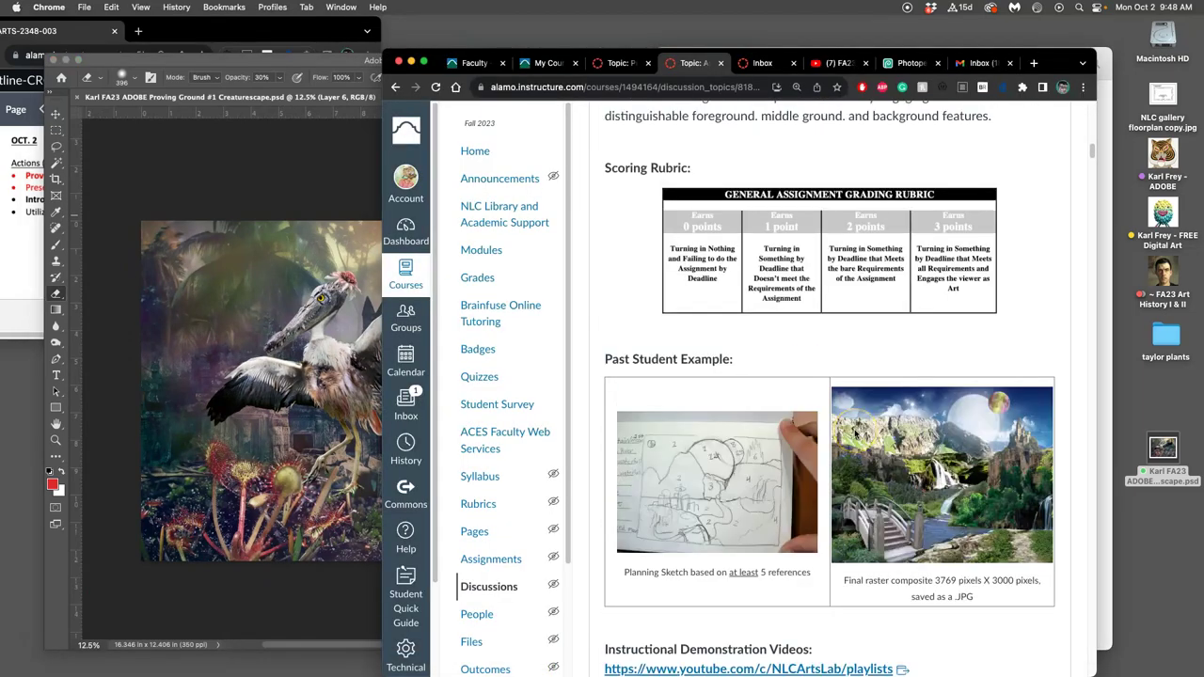
{"action": "scroll", "coordinate": [855, 433], "scroll_direction": "up", "scroll_amount": 3}
{"action": "left_click", "coordinate": [928, 285]}
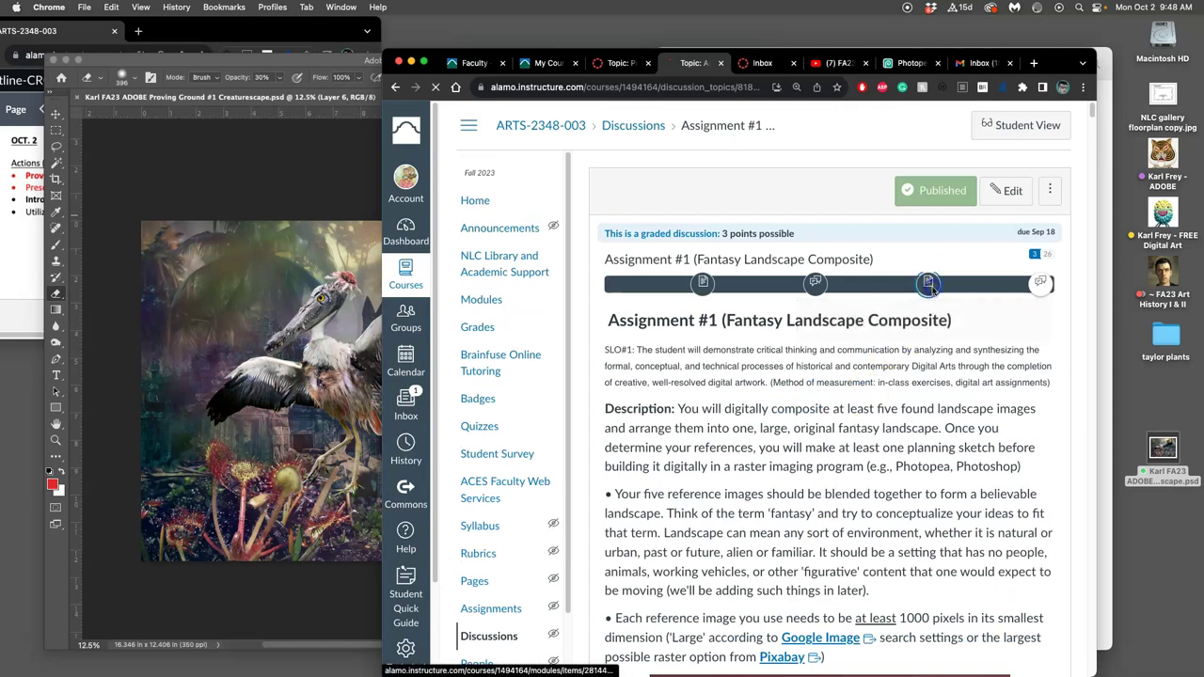
{"action": "scroll", "coordinate": [890, 348], "scroll_direction": "down", "scroll_amount": 10}
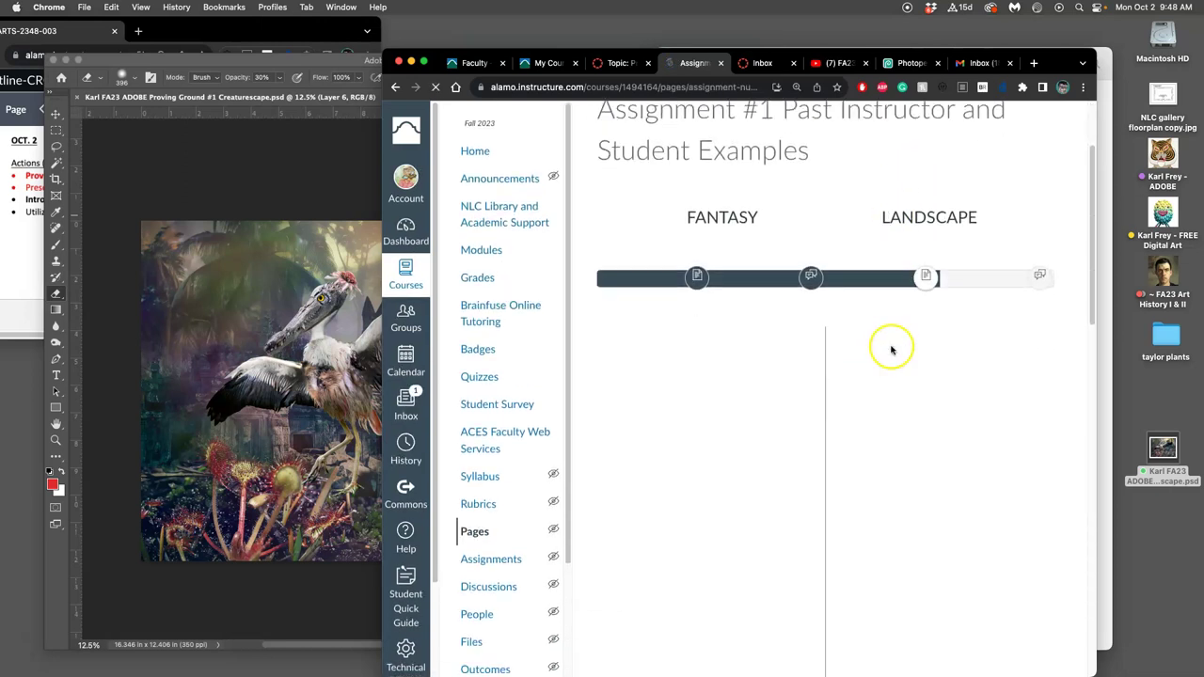
{"action": "scroll", "coordinate": [892, 348], "scroll_direction": "down", "scroll_amount": 5}
{"action": "scroll", "coordinate": [932, 396], "scroll_direction": "up", "scroll_amount": 15}
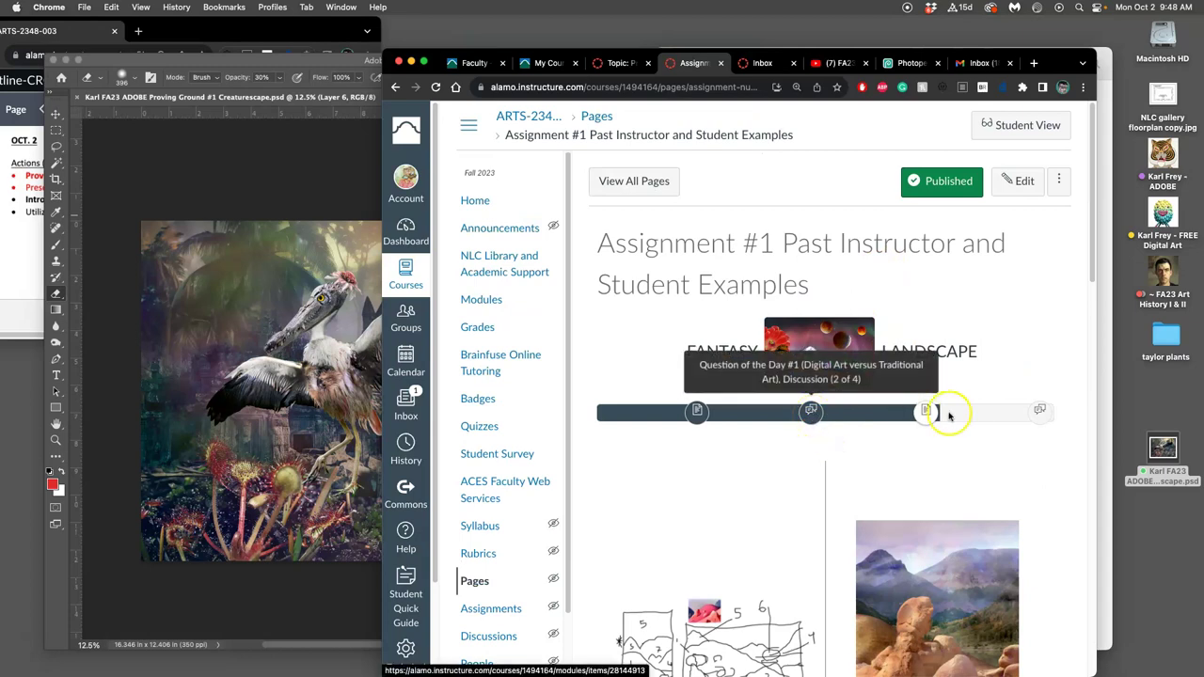
- Go to the course Home page and open the Assignment Sheets page
{"action": "left_click", "coordinate": [478, 201]}
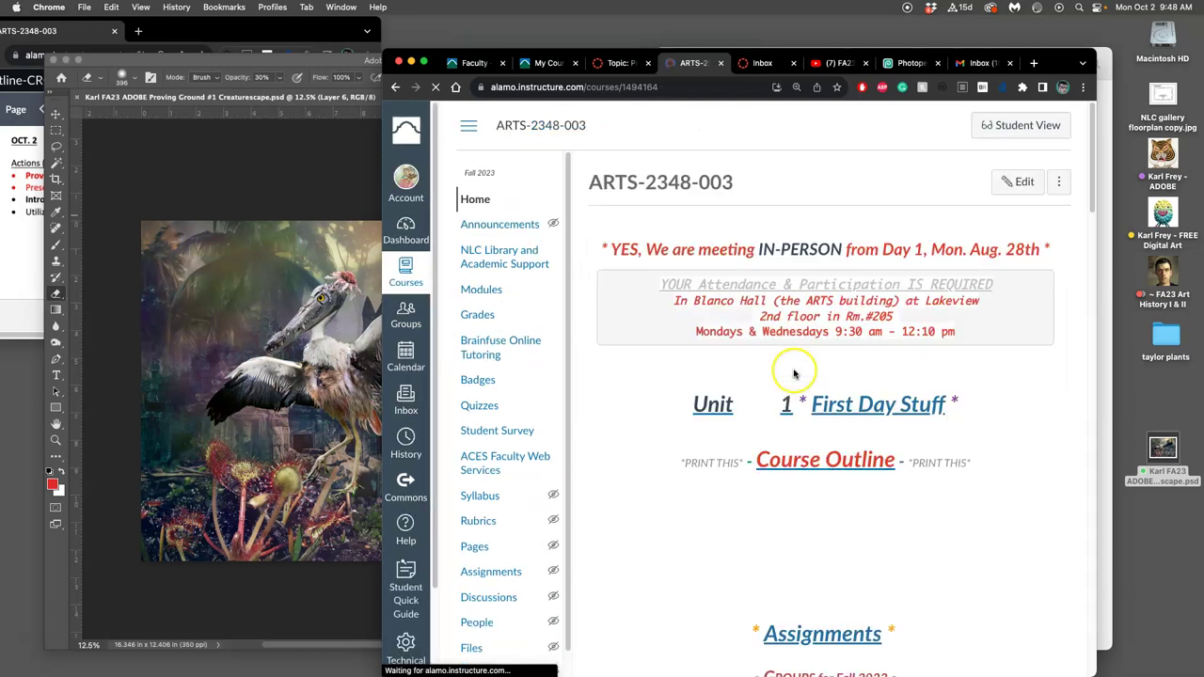
{"action": "scroll", "coordinate": [818, 482], "scroll_direction": "down", "scroll_amount": 5}
{"action": "scroll", "coordinate": [819, 483], "scroll_direction": "down", "scroll_amount": 2}
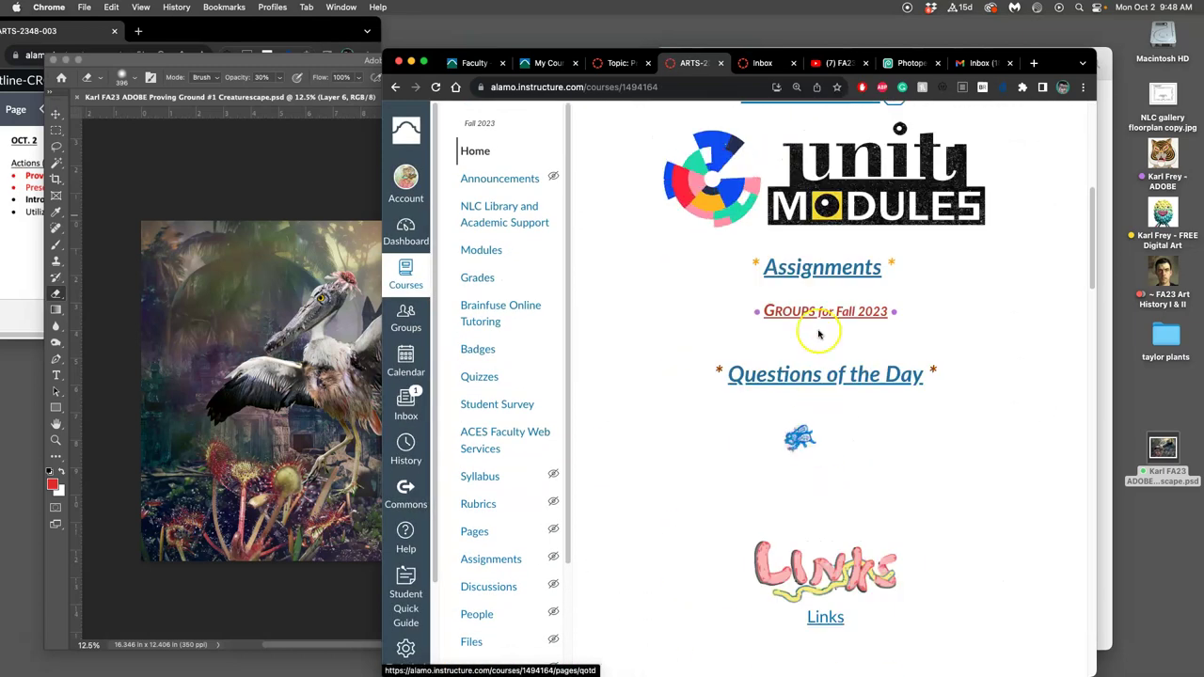
{"action": "left_click", "coordinate": [819, 269]}
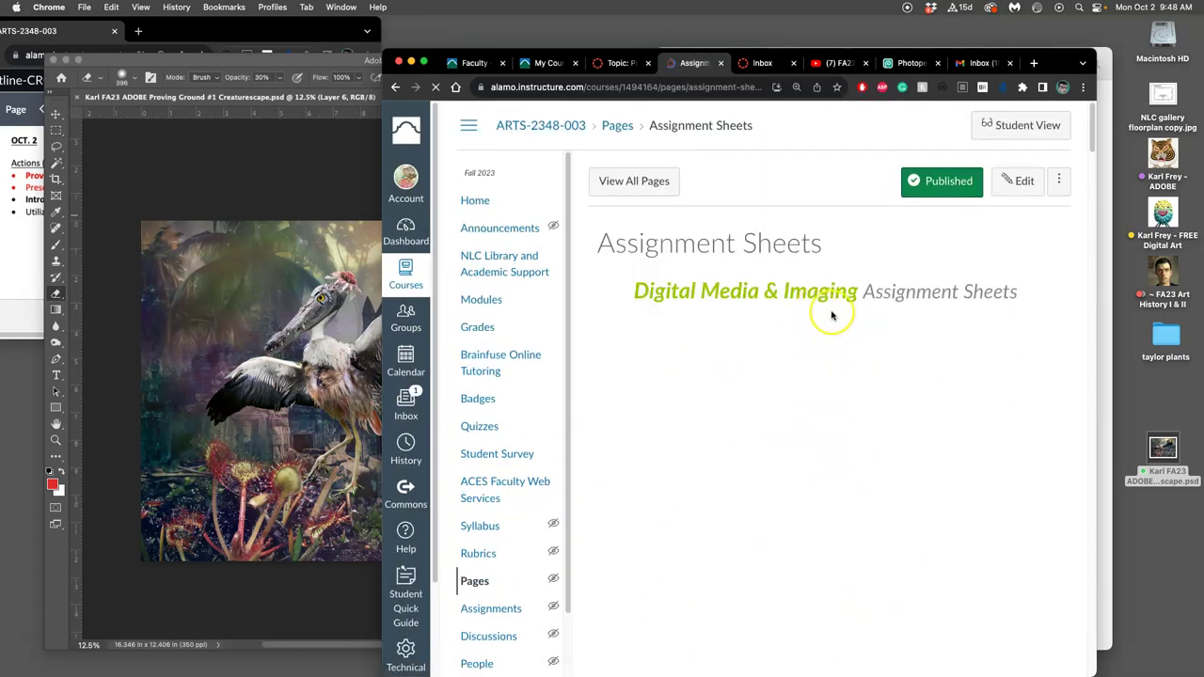
{"action": "scroll", "coordinate": [852, 317], "scroll_direction": "down", "scroll_amount": 10}
{"action": "scroll", "coordinate": [866, 341], "scroll_direction": "up", "scroll_amount": 1}
- Open the Proving Ground #1 POST HERE discussion and scroll to its Creaturescape rubric
{"action": "left_click", "coordinate": [837, 218]}
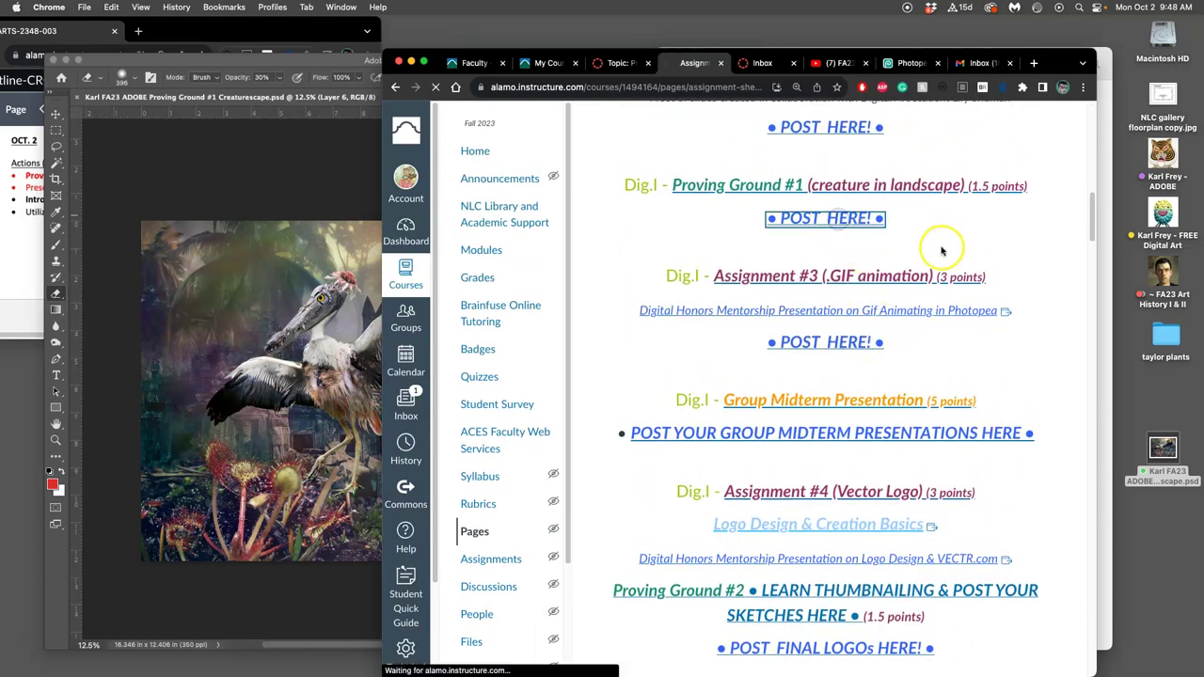
{"action": "scroll", "coordinate": [911, 420], "scroll_direction": "down", "scroll_amount": 8}
{"action": "scroll", "coordinate": [911, 421], "scroll_direction": "down", "scroll_amount": 10}
{"action": "scroll", "coordinate": [911, 420], "scroll_direction": "up", "scroll_amount": 1}
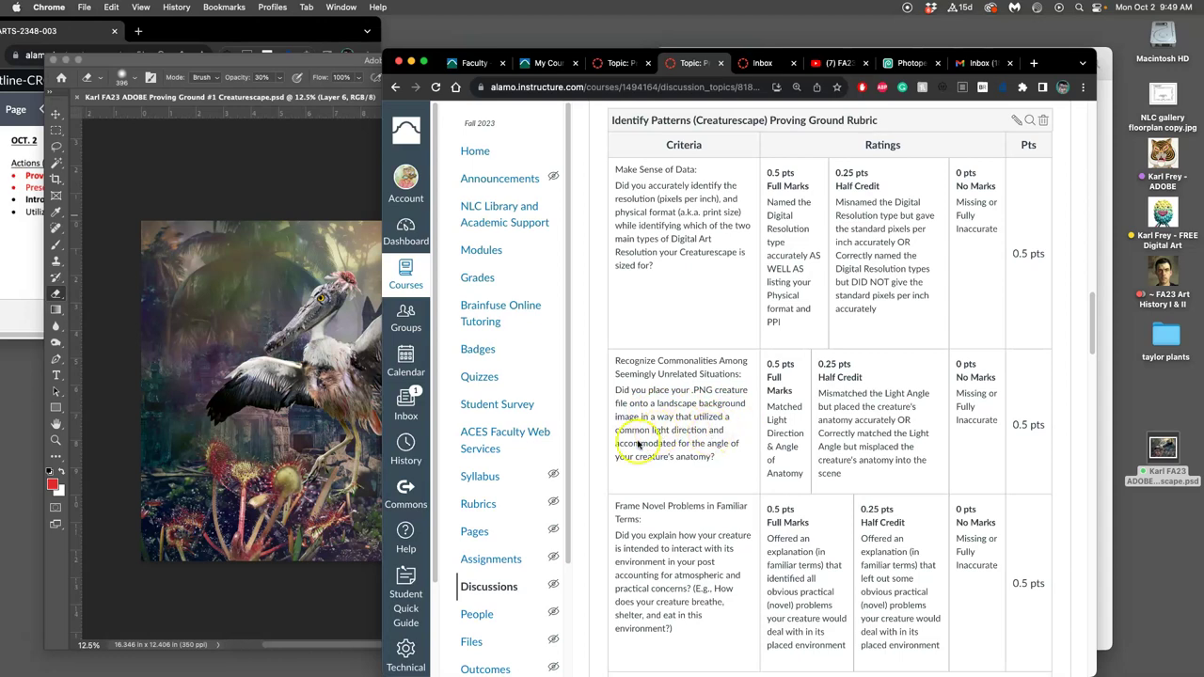
- Duplicate the Assign 2 stork creature layer with Cmd+J and hide a lower copy
{"action": "left_click", "coordinate": [298, 417]}
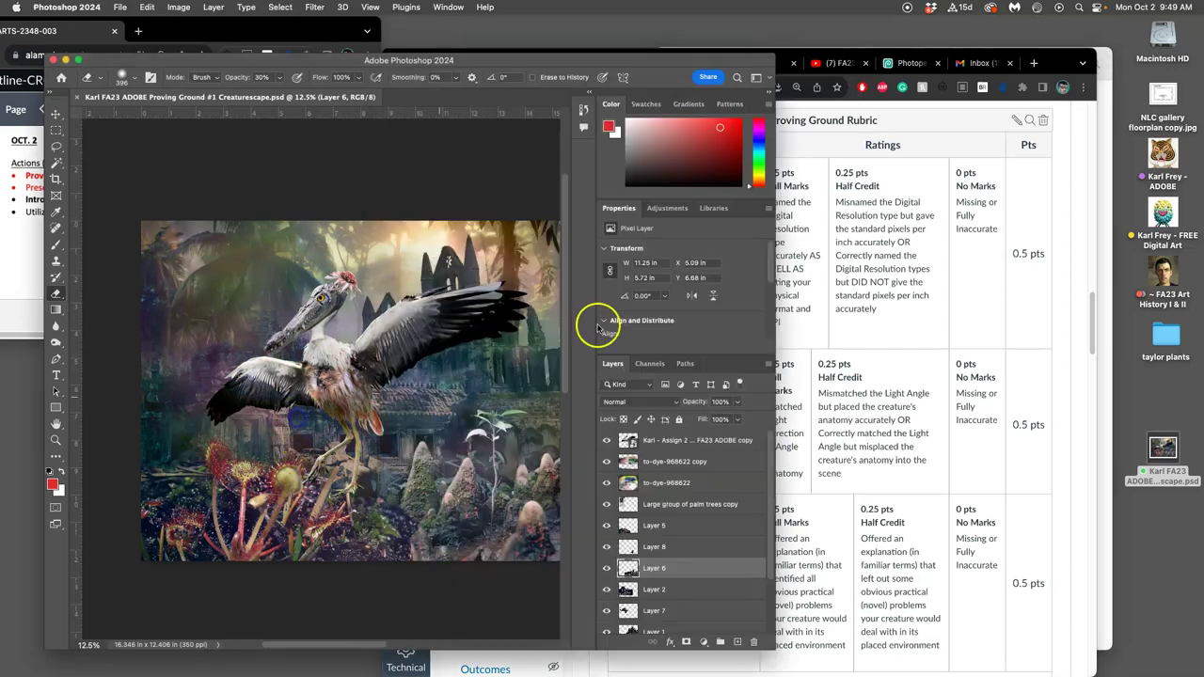
{"action": "left_click", "coordinate": [673, 443]}
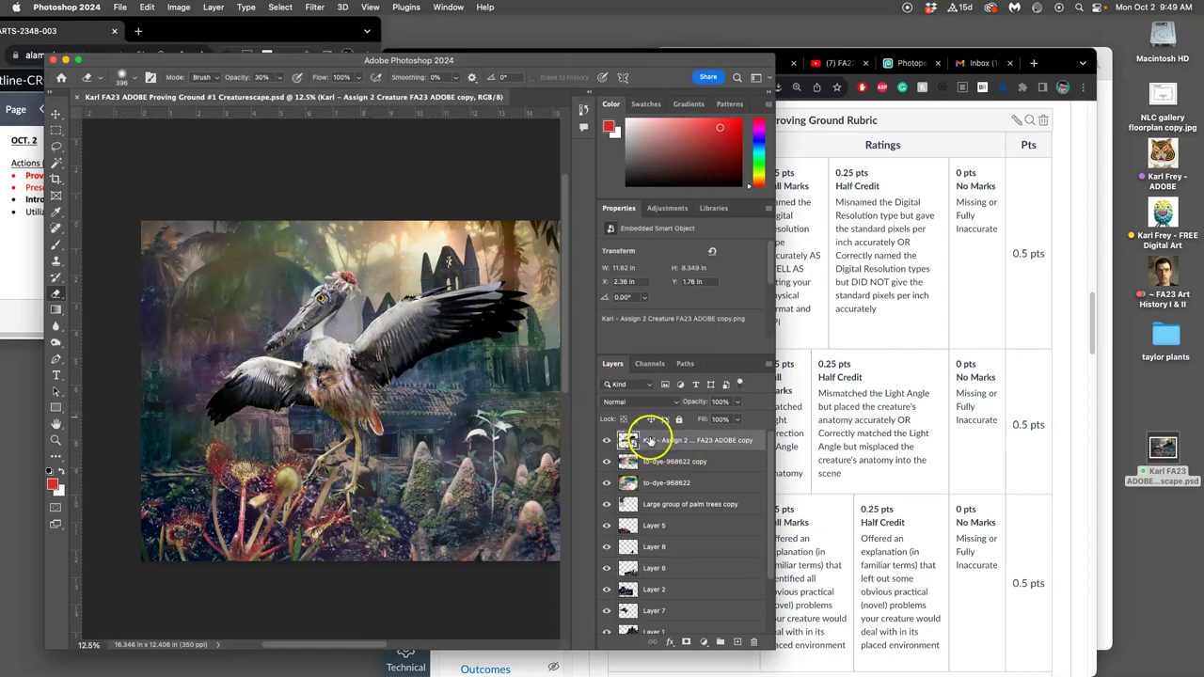
{"action": "key", "text": "super+j"}
{"action": "key", "text": "super+j"}
{"action": "key", "text": "super+j"}
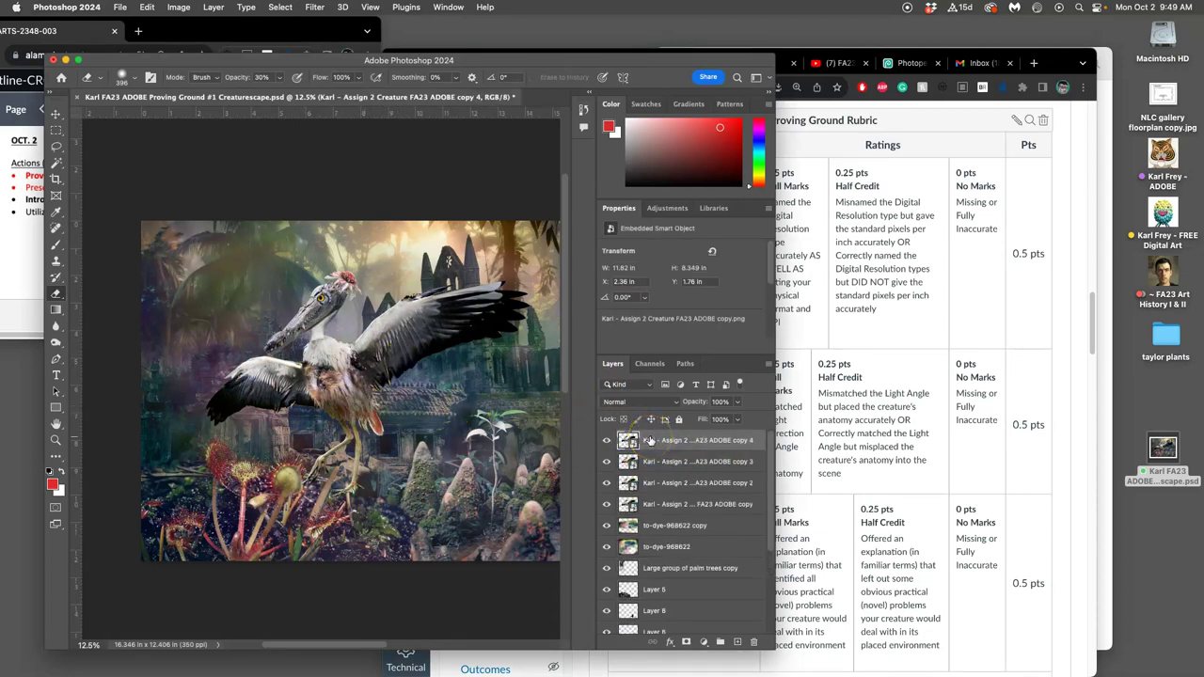
{"action": "left_click", "coordinate": [606, 462]}
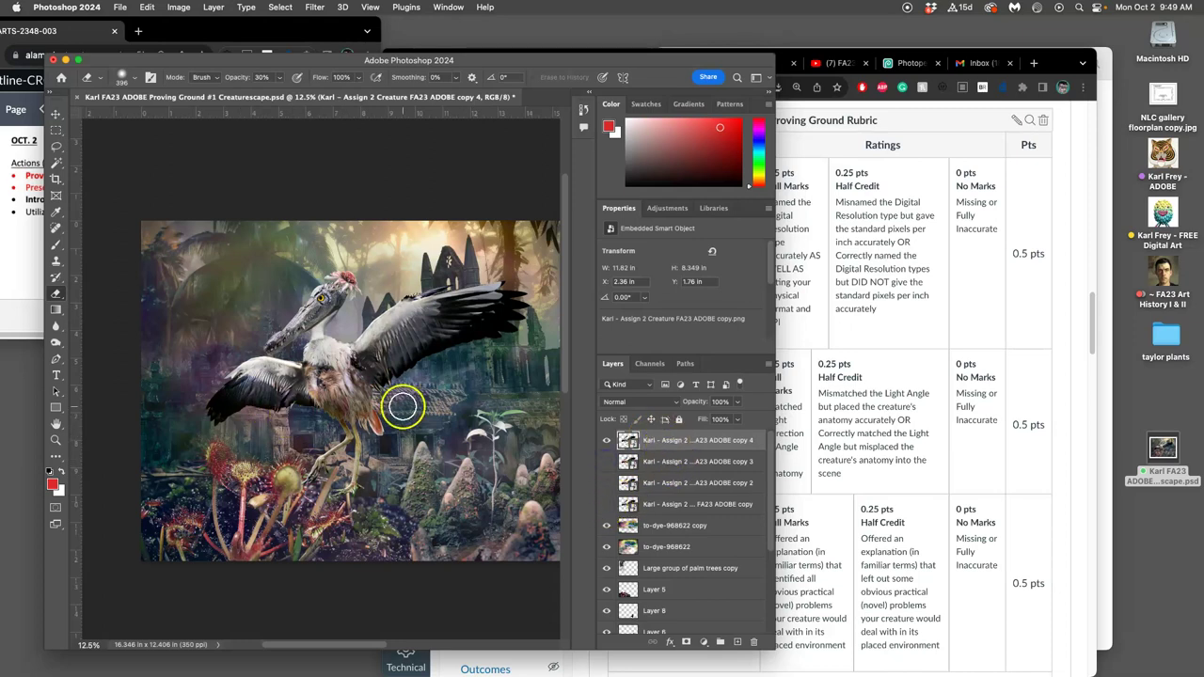
- Free Transform the top creature copy to about 26%, tilted about -16°, onto the castle ruins
{"action": "key", "text": "super+t"}
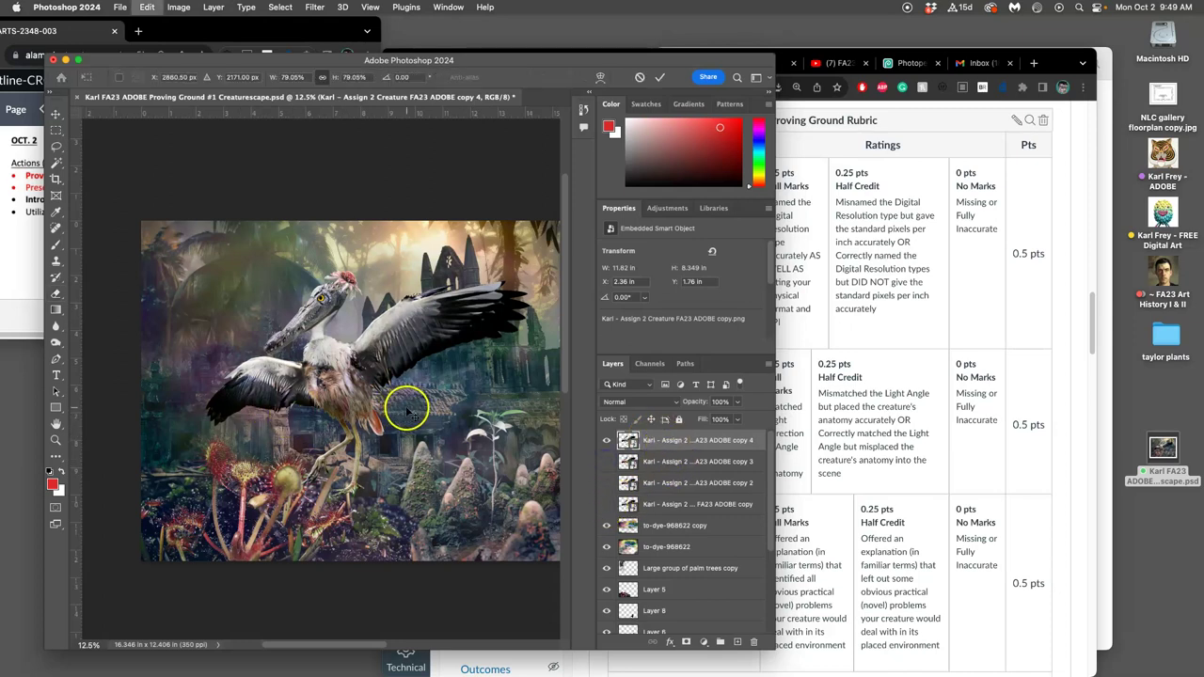
{"action": "left_click_drag", "start_coordinate": [529, 221], "coordinate": [331, 371]}
{"action": "left_click_drag", "start_coordinate": [290, 459], "coordinate": [366, 332]}
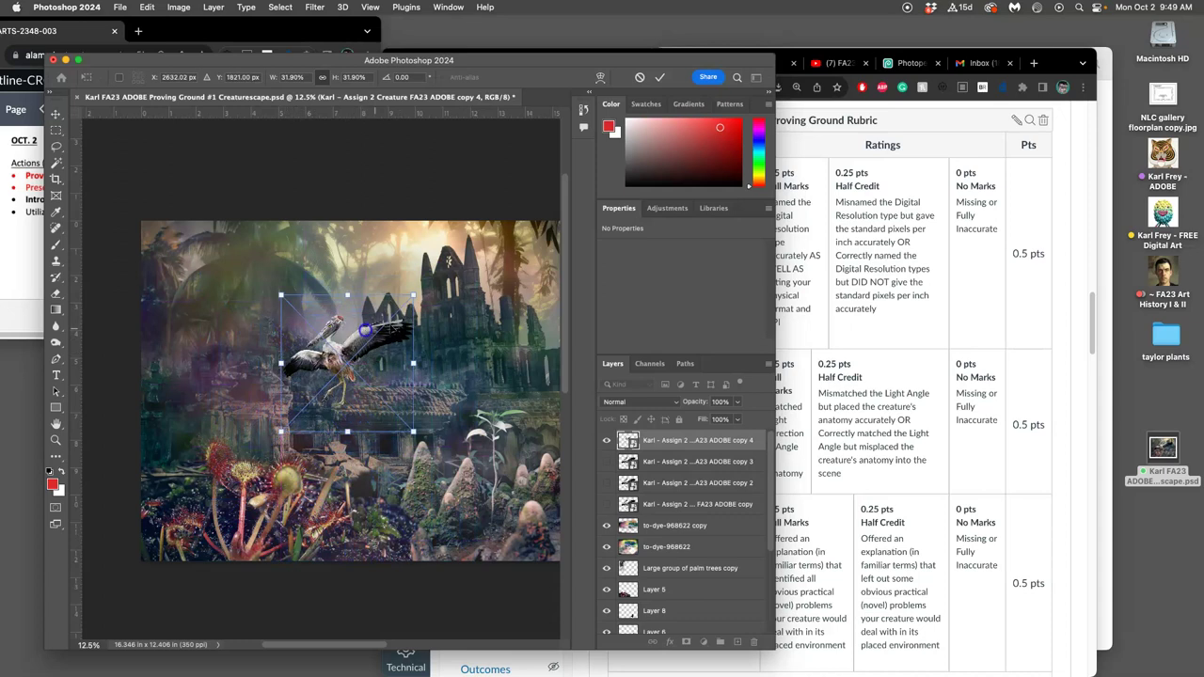
{"action": "left_click_drag", "start_coordinate": [422, 292], "coordinate": [399, 274]}
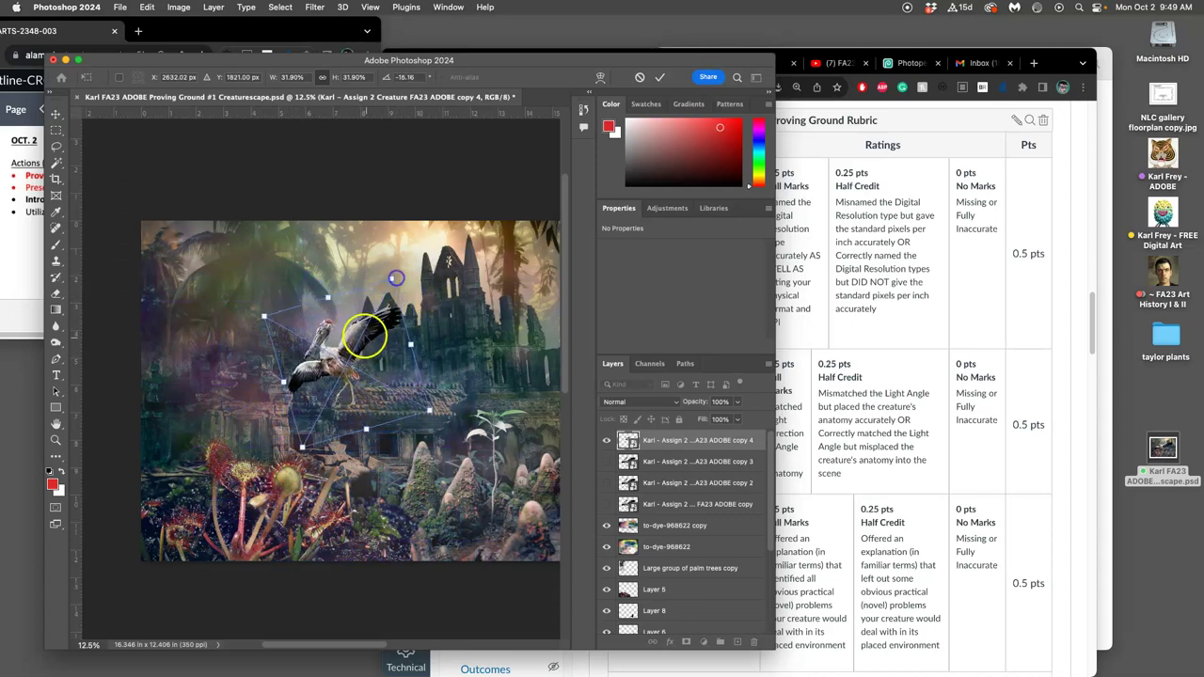
{"action": "left_click_drag", "start_coordinate": [364, 336], "coordinate": [422, 252]}
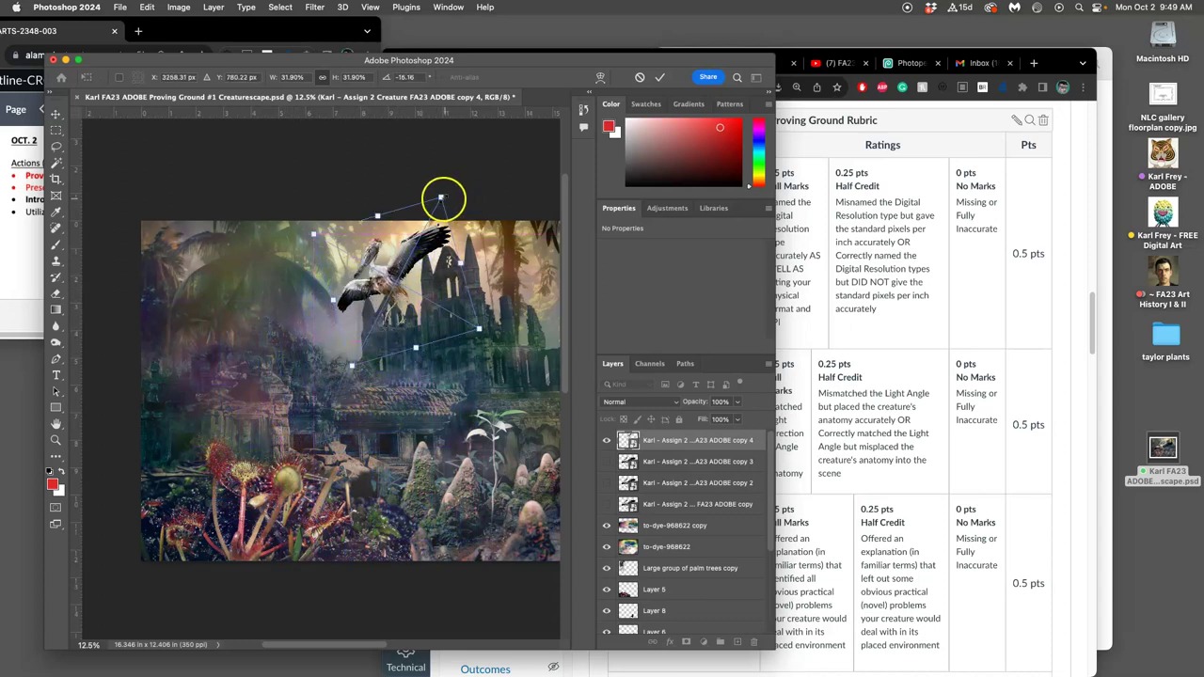
{"action": "left_click_drag", "start_coordinate": [440, 198], "coordinate": [421, 228]}
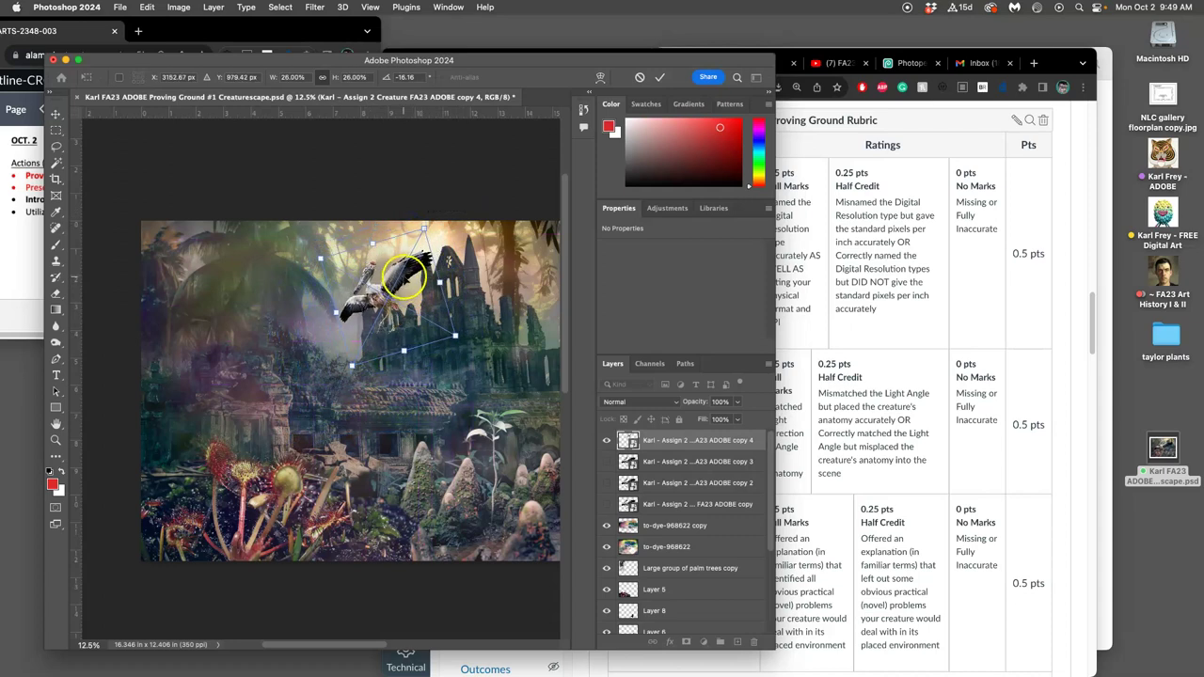
{"action": "left_click_drag", "start_coordinate": [402, 282], "coordinate": [418, 271]}
{"action": "left_click_drag", "start_coordinate": [452, 307], "coordinate": [451, 274]}
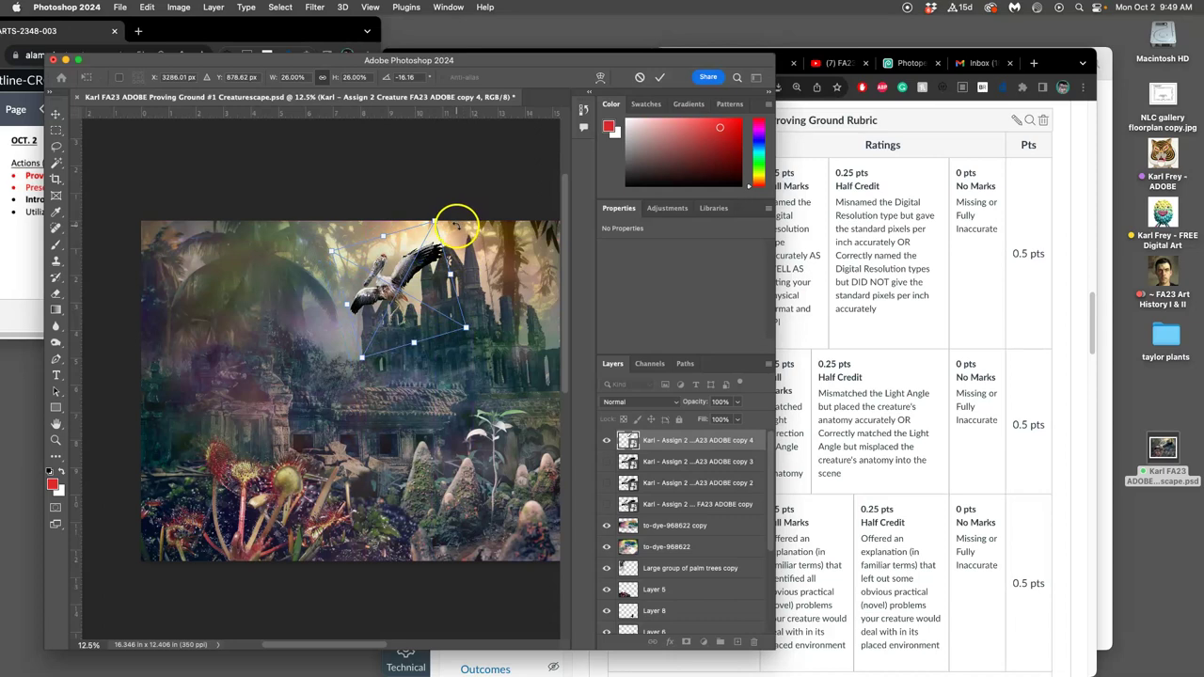
- Flip the stork horizontally and commit the transformation
{"action": "right_click", "coordinate": [419, 267]}
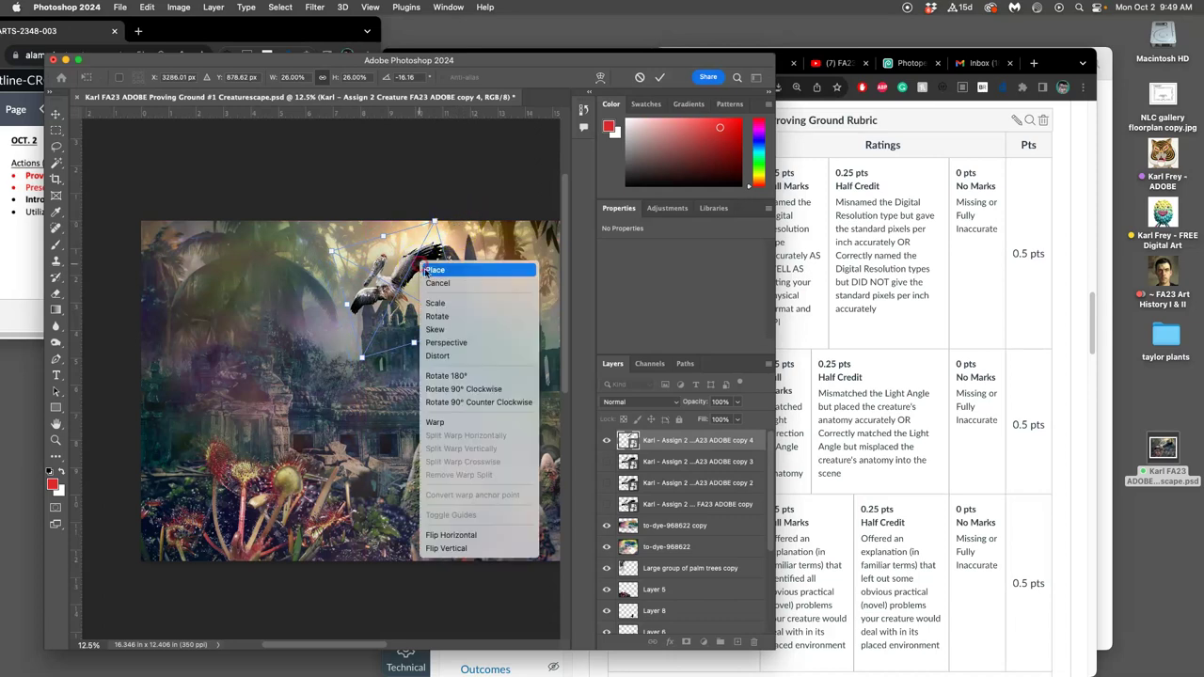
{"action": "left_click", "coordinate": [469, 532]}
{"action": "left_click", "coordinate": [440, 407]}
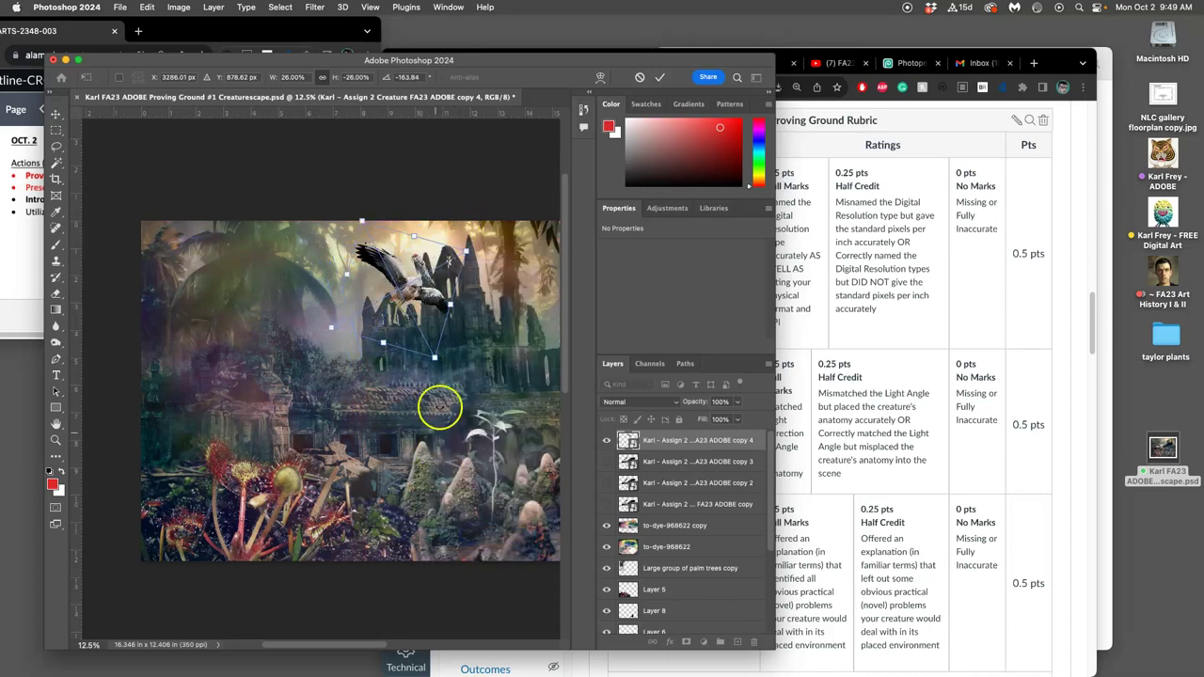
{"action": "right_click", "coordinate": [427, 297]}
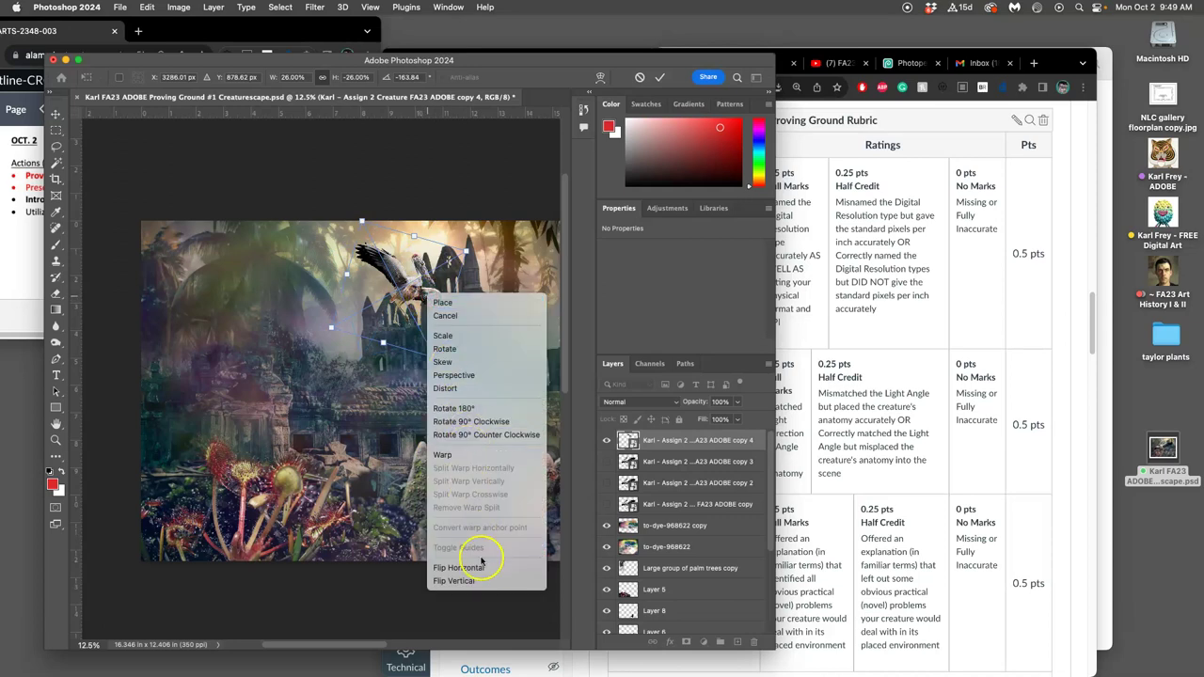
{"action": "left_click", "coordinate": [473, 568]}
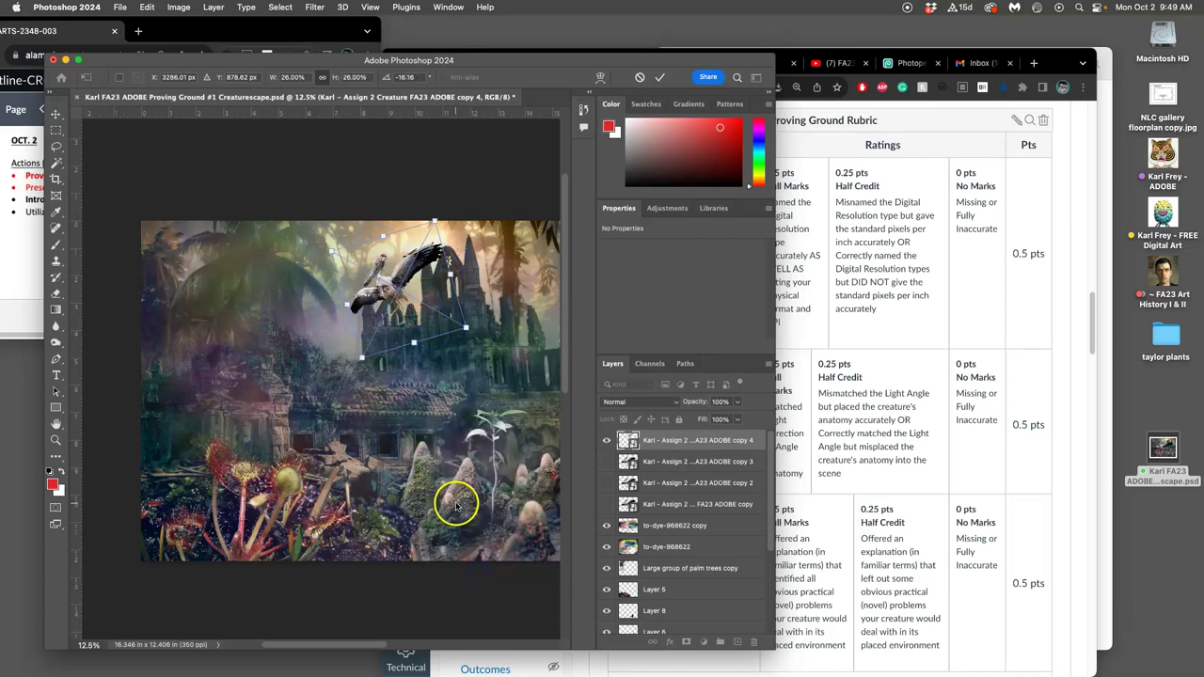
{"action": "key", "text": "super+equal"}
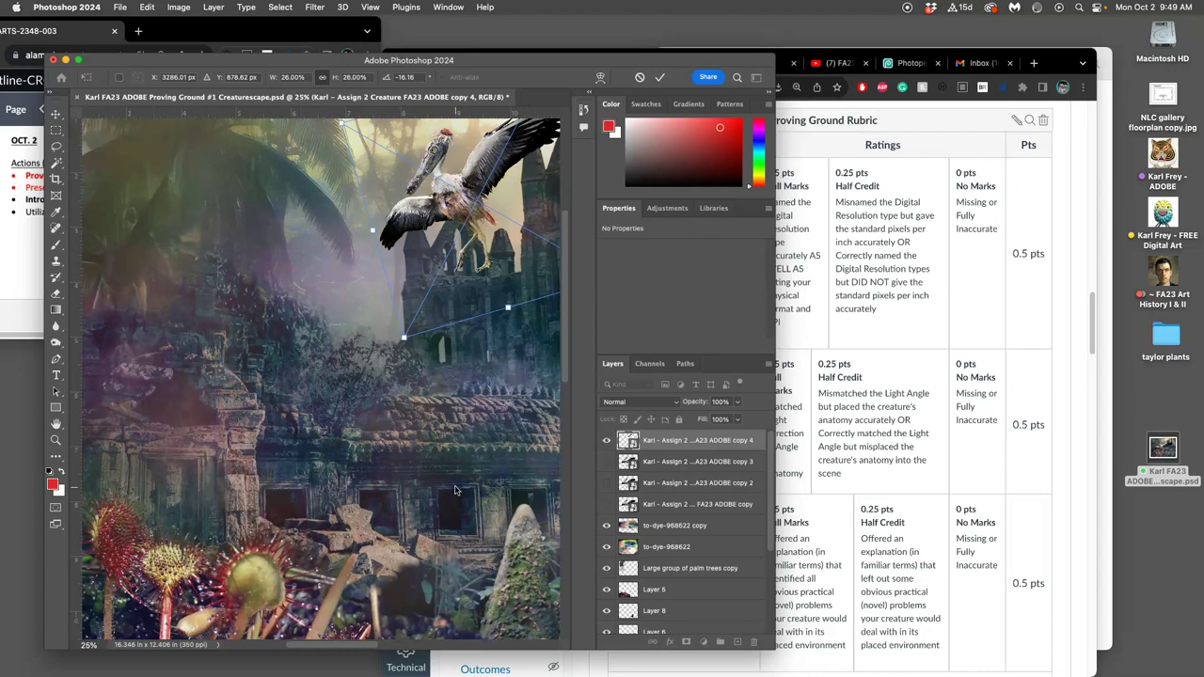
{"action": "key", "text": "Return"}
- Zoom out and pan to centre the stork and castle ruins in view
{"action": "key", "text": "e"}
{"action": "key", "text": "super+minus"}
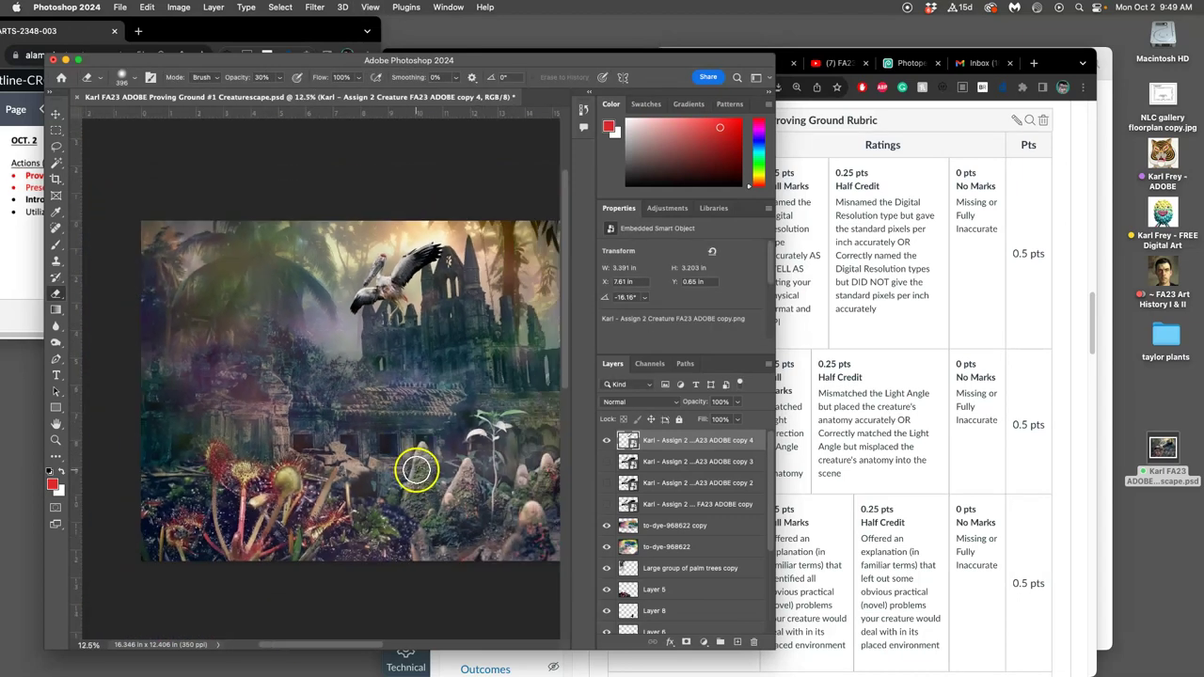
{"action": "scroll", "coordinate": [429, 424], "scroll_direction": "up", "scroll_amount": 5}
{"action": "left_click_drag", "start_coordinate": [436, 381], "coordinate": [242, 505]}
{"action": "left_click_drag", "start_coordinate": [489, 316], "coordinate": [354, 458]}
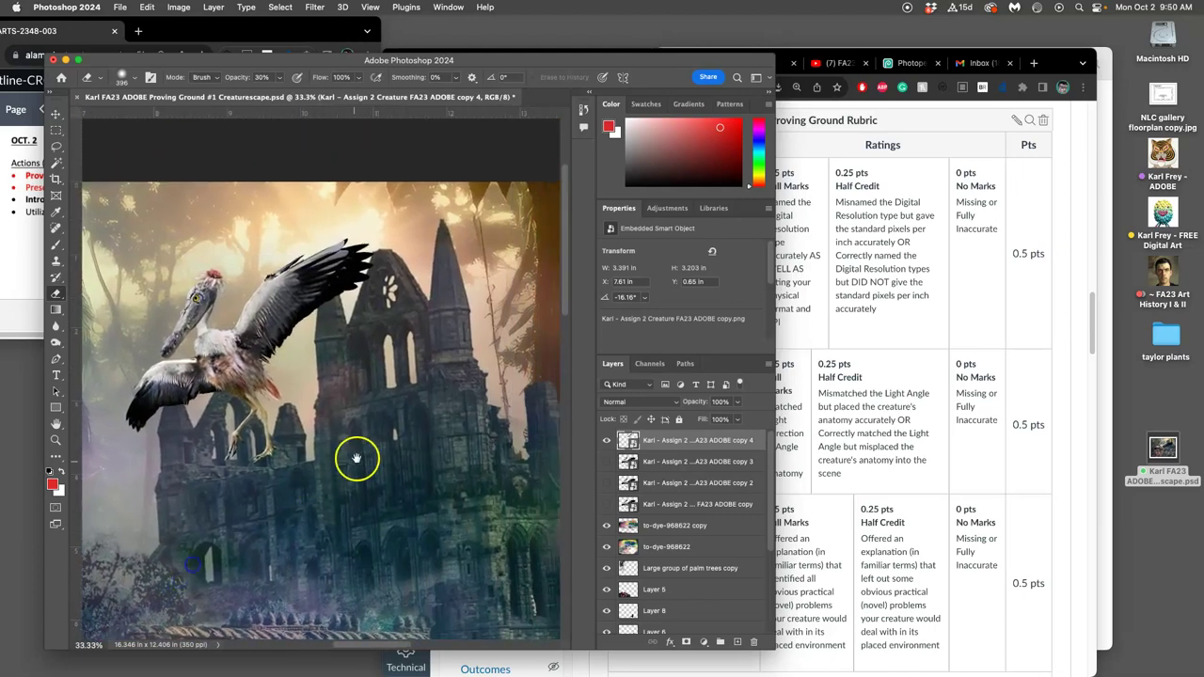
{"action": "left_click_drag", "start_coordinate": [429, 377], "coordinate": [440, 389]}
{"action": "scroll", "coordinate": [442, 391], "scroll_direction": "down", "scroll_amount": 1}
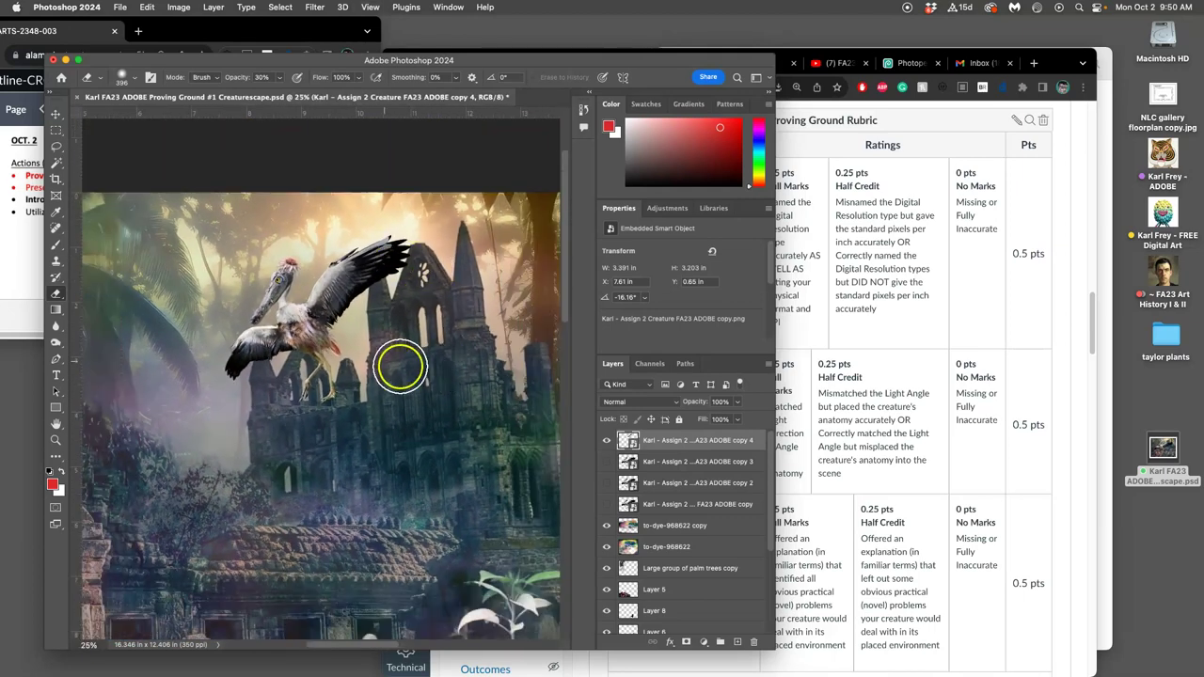
- Drag out guides around the stork: vertical near 6 and 11.5 in, horizontal near 4.7 in
{"action": "left_click", "coordinate": [57, 114]}
{"action": "left_click_drag", "start_coordinate": [79, 148], "coordinate": [103, 157]}
{"action": "left_click_drag", "start_coordinate": [193, 116], "coordinate": [205, 449]}
{"action": "left_click_drag", "start_coordinate": [77, 282], "coordinate": [450, 289]}
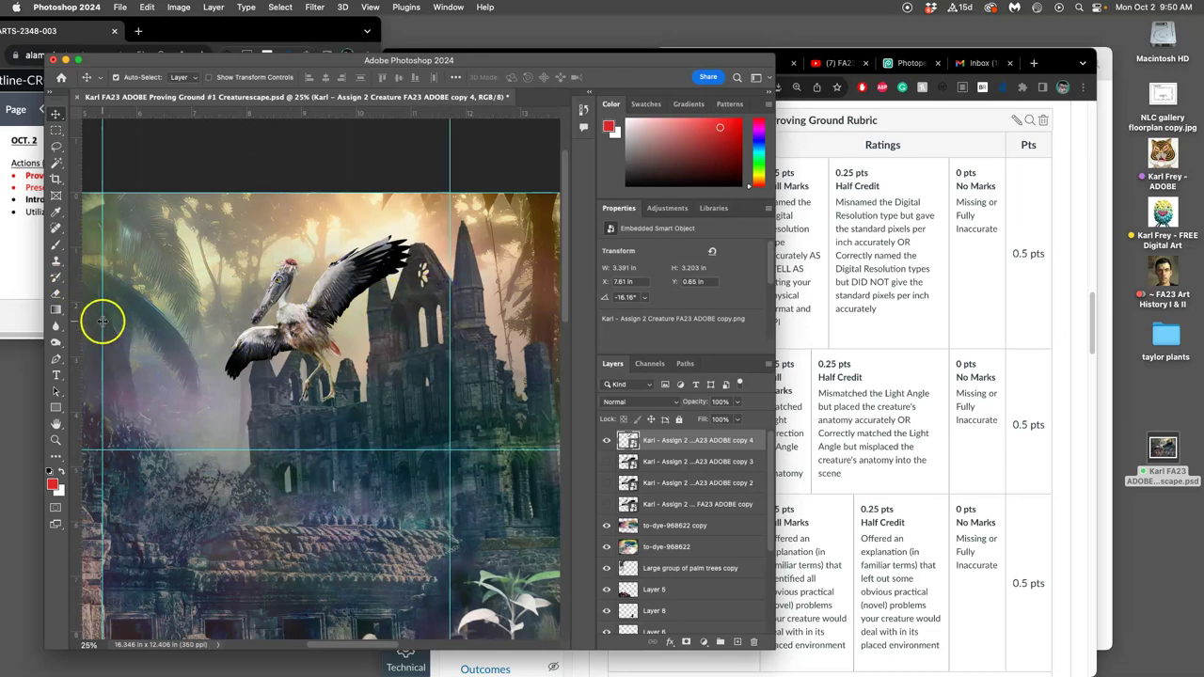
{"action": "left_click_drag", "start_coordinate": [101, 321], "coordinate": [135, 320]}
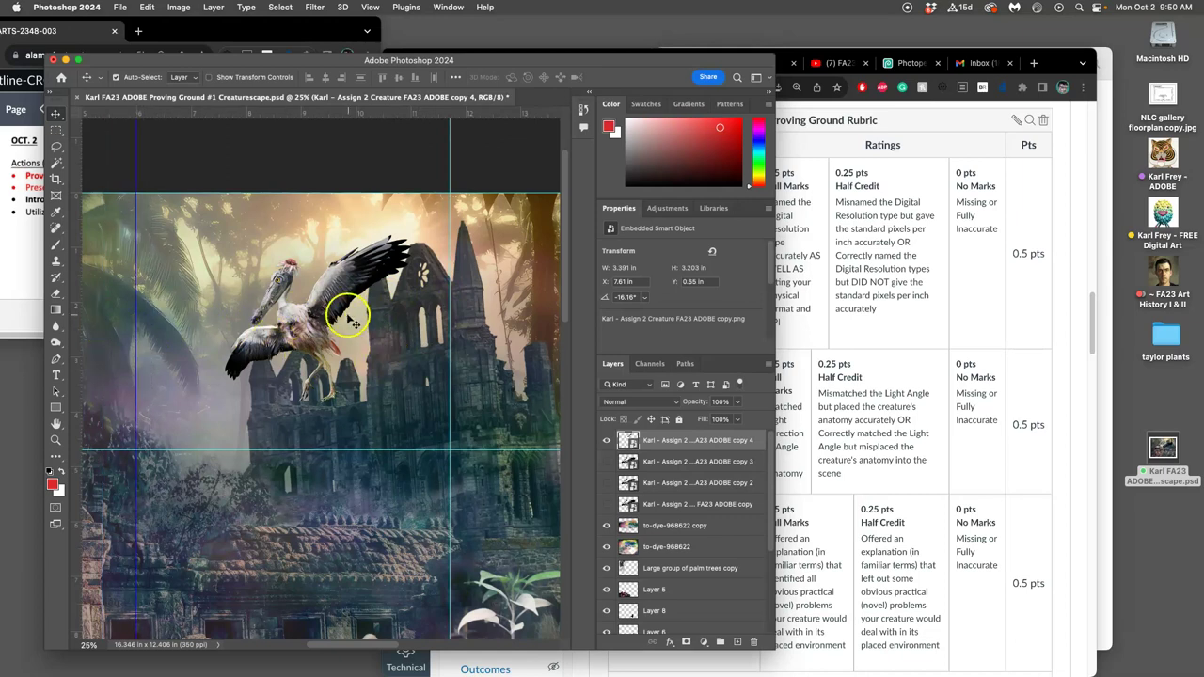
- Crop the composite in around the stork to about 5.72 × 4.694 inches
{"action": "left_click", "coordinate": [58, 181]}
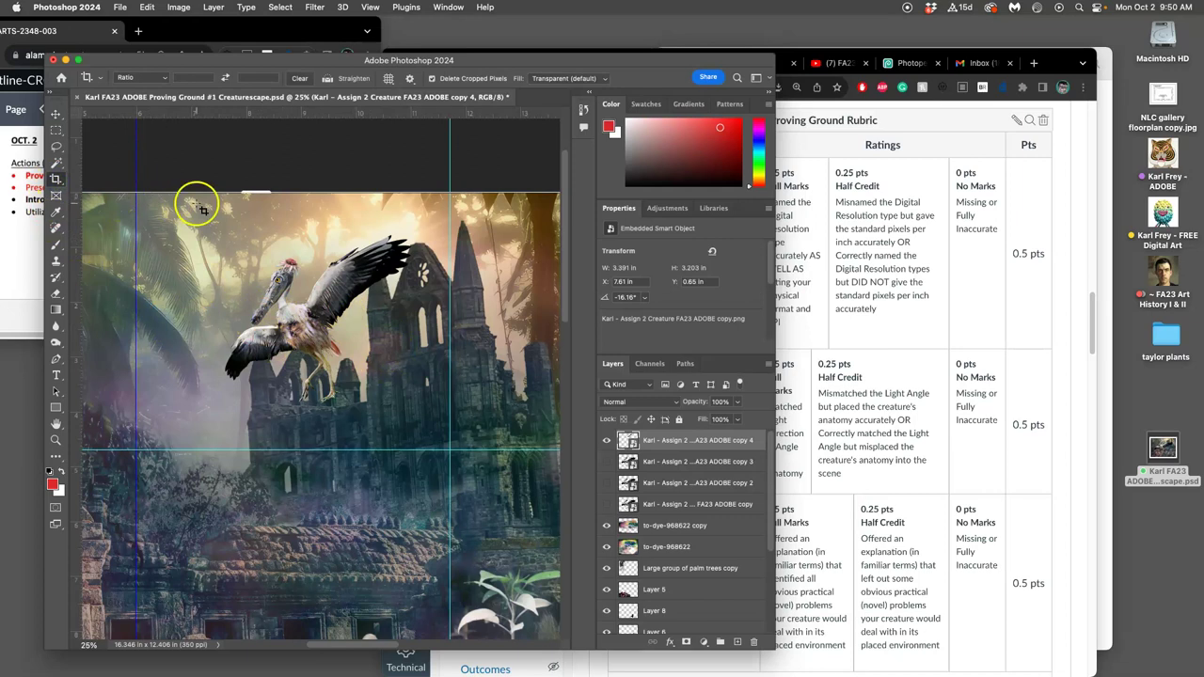
{"action": "key", "text": "super+minus"}
{"action": "key", "text": "super+minus"}
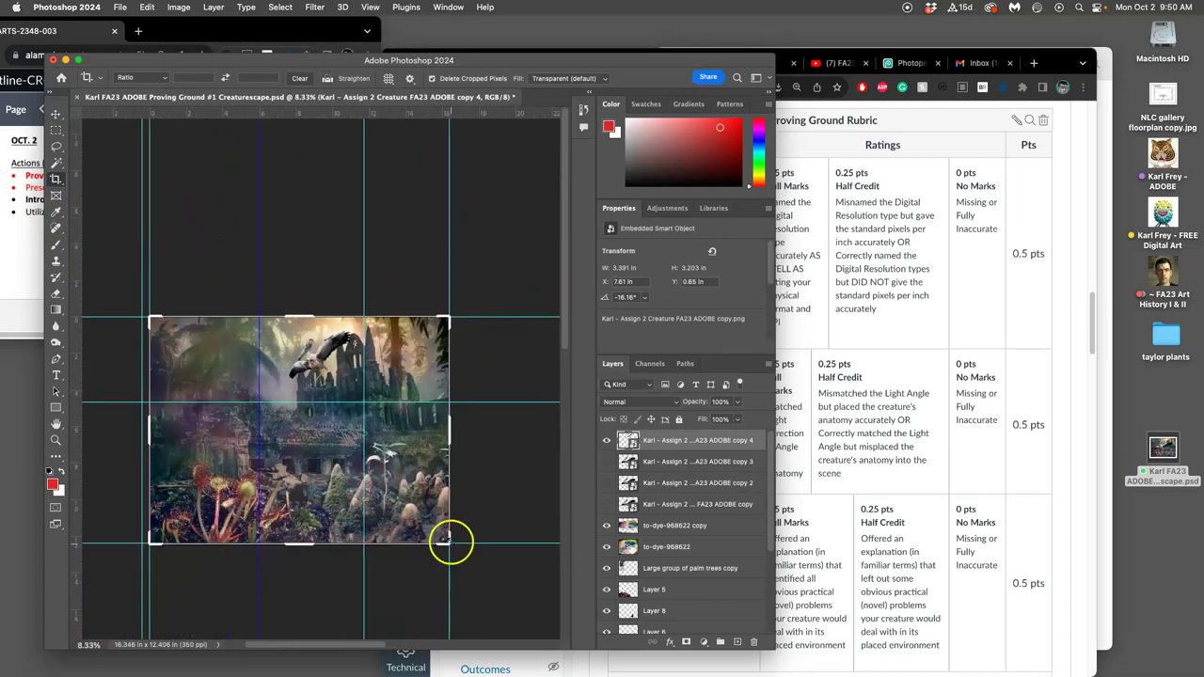
{"action": "left_click_drag", "start_coordinate": [449, 548], "coordinate": [403, 477]}
{"action": "left_click_drag", "start_coordinate": [194, 423], "coordinate": [248, 423]}
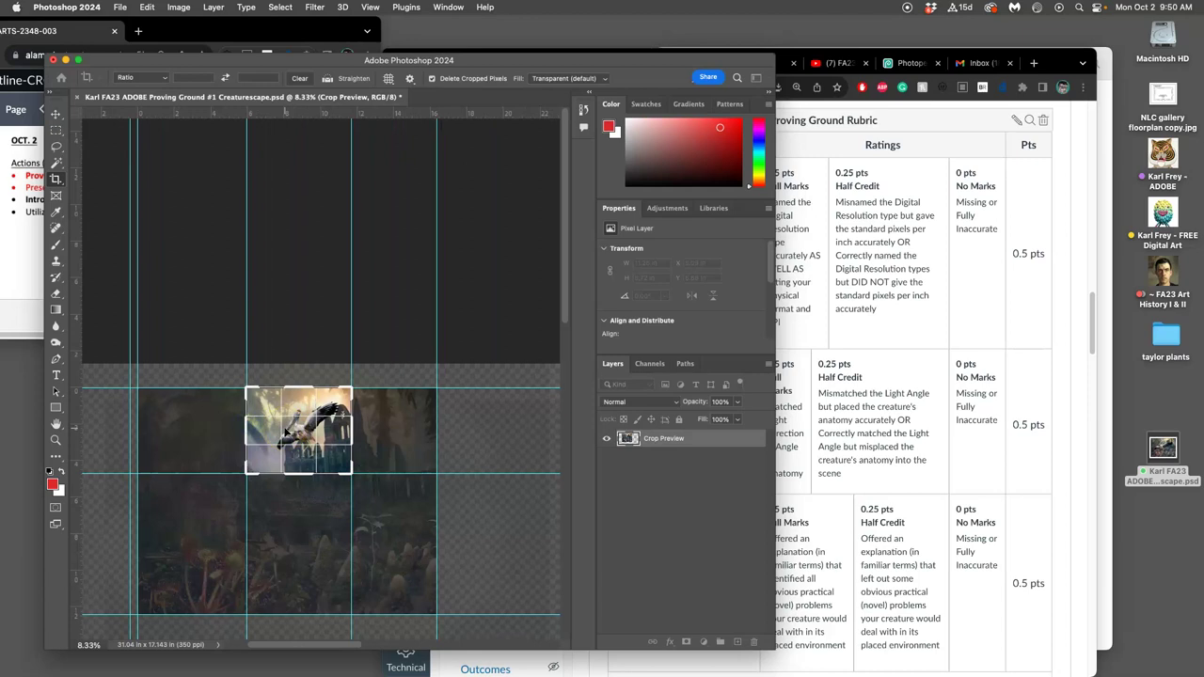
{"action": "key", "text": "Return"}
{"action": "left_click", "coordinate": [314, 492]}
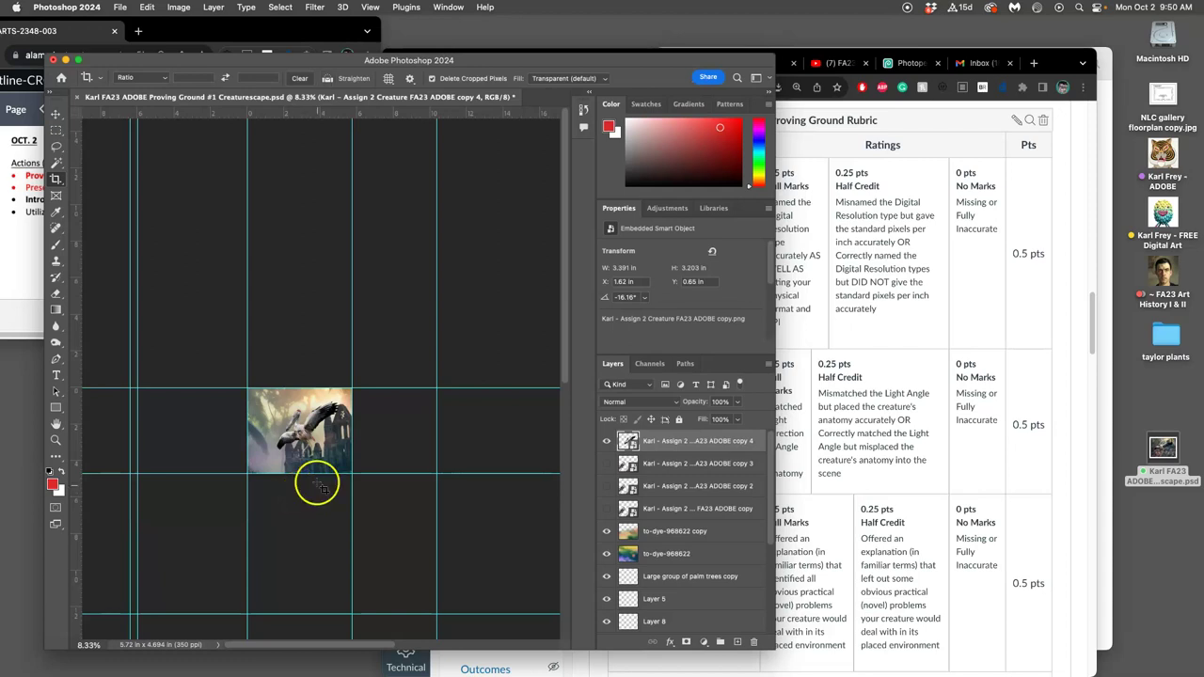
{"action": "left_click", "coordinate": [312, 488]}
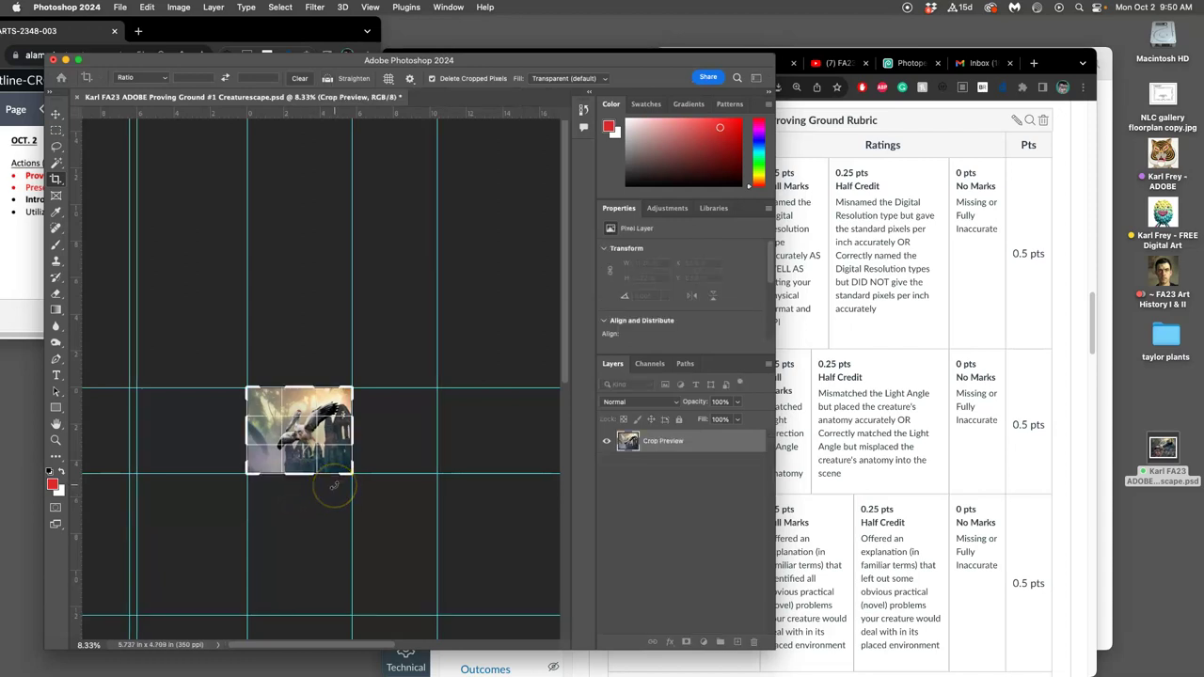
{"action": "key", "text": "Escape"}
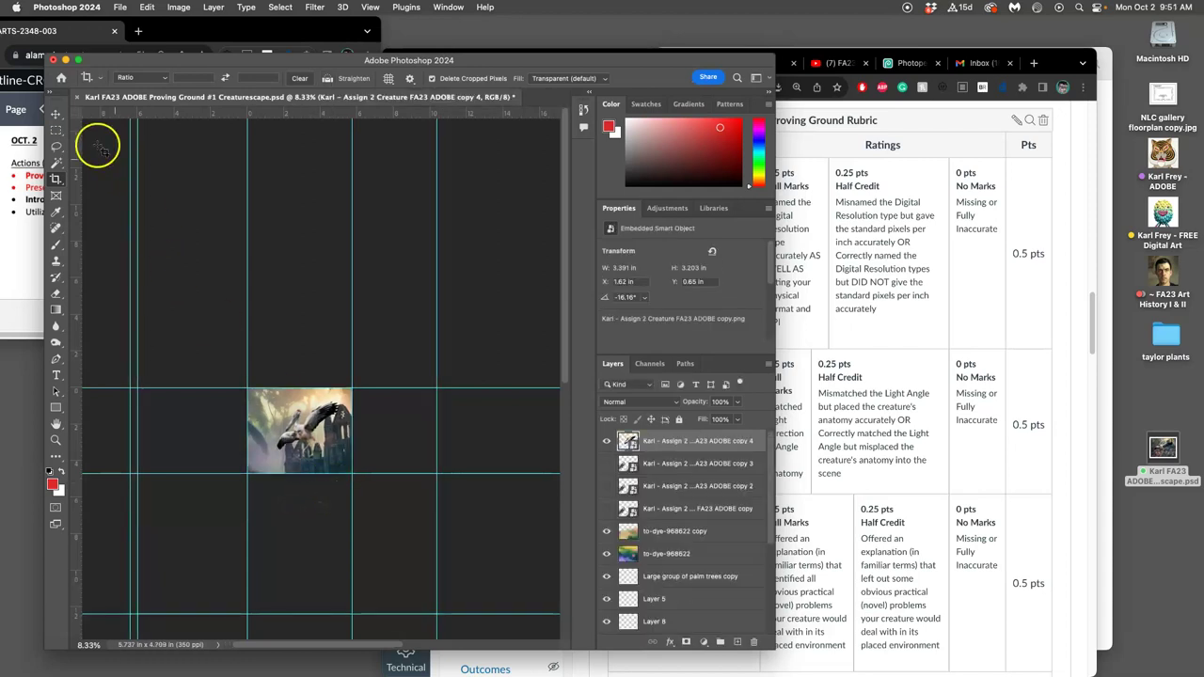
- Hide the guides with Cmd+; and zoom in to inspect the cropped image
{"action": "left_click", "coordinate": [55, 146]}
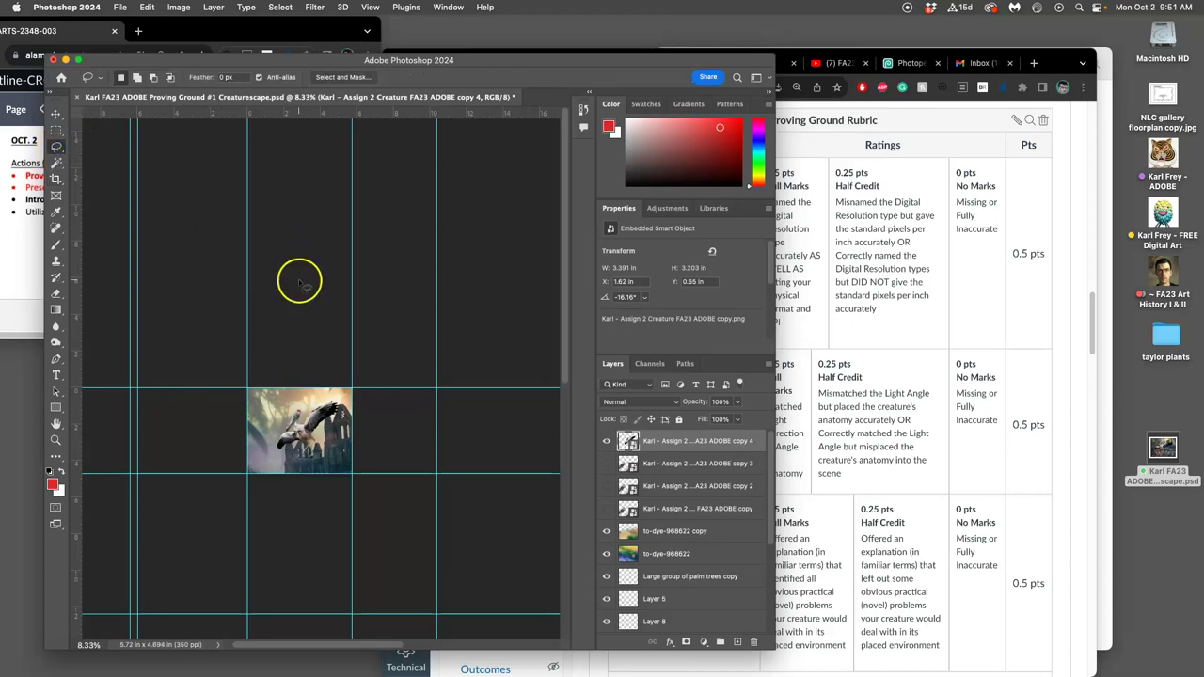
{"action": "key", "text": "super+semicolon"}
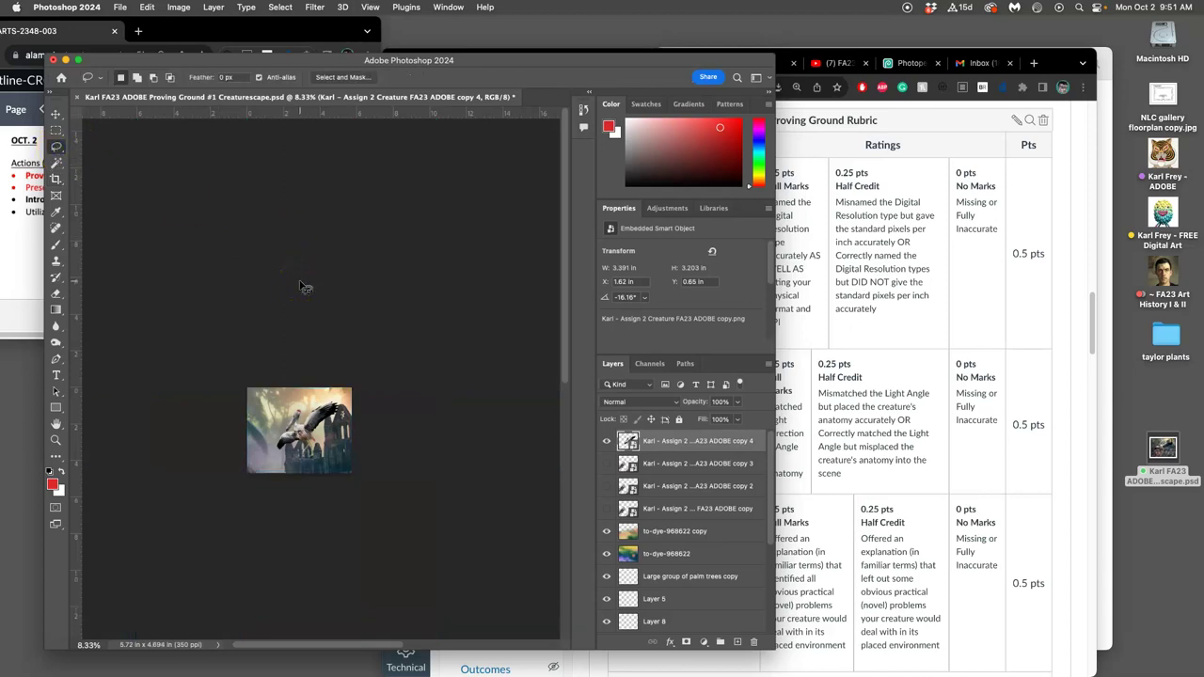
{"action": "key", "text": "super+equal"}
{"action": "key", "text": "super+equal"}
{"action": "key", "text": "super+equal"}
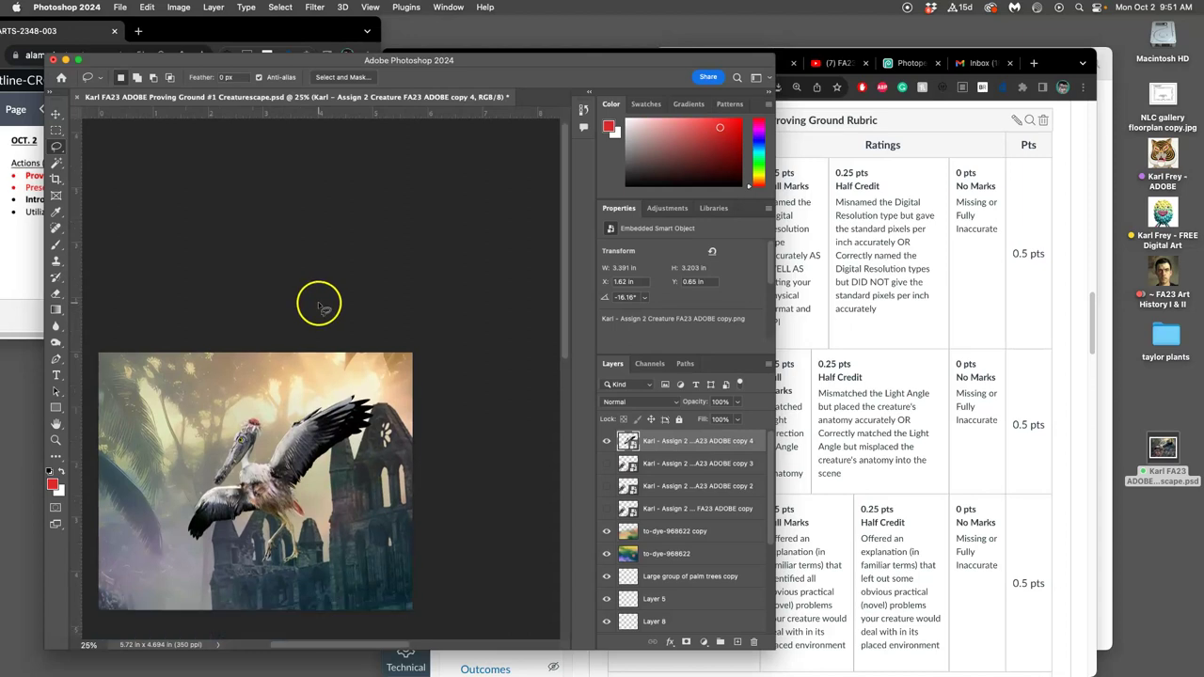
{"action": "scroll", "coordinate": [319, 302], "scroll_direction": "down", "scroll_amount": 5}
{"action": "scroll", "coordinate": [319, 302], "scroll_direction": "up", "scroll_amount": 10}
{"action": "scroll", "coordinate": [319, 302], "scroll_direction": "down", "scroll_amount": 5}
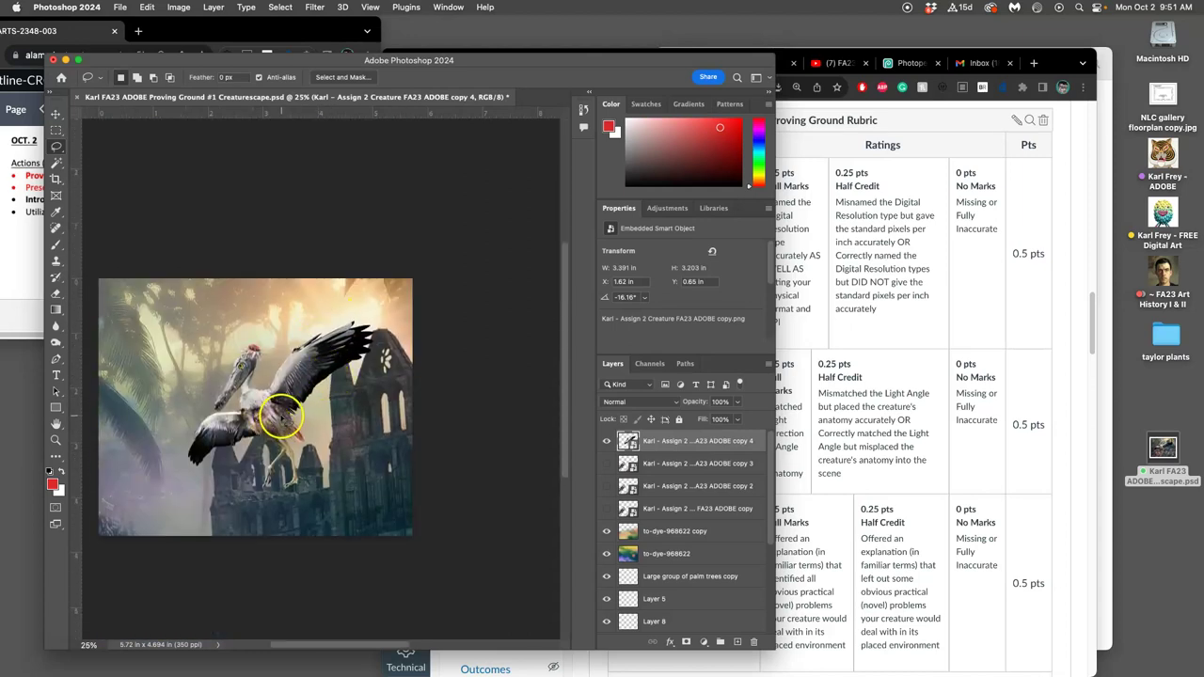
{"action": "scroll", "coordinate": [282, 395], "scroll_direction": "left", "scroll_amount": 3}
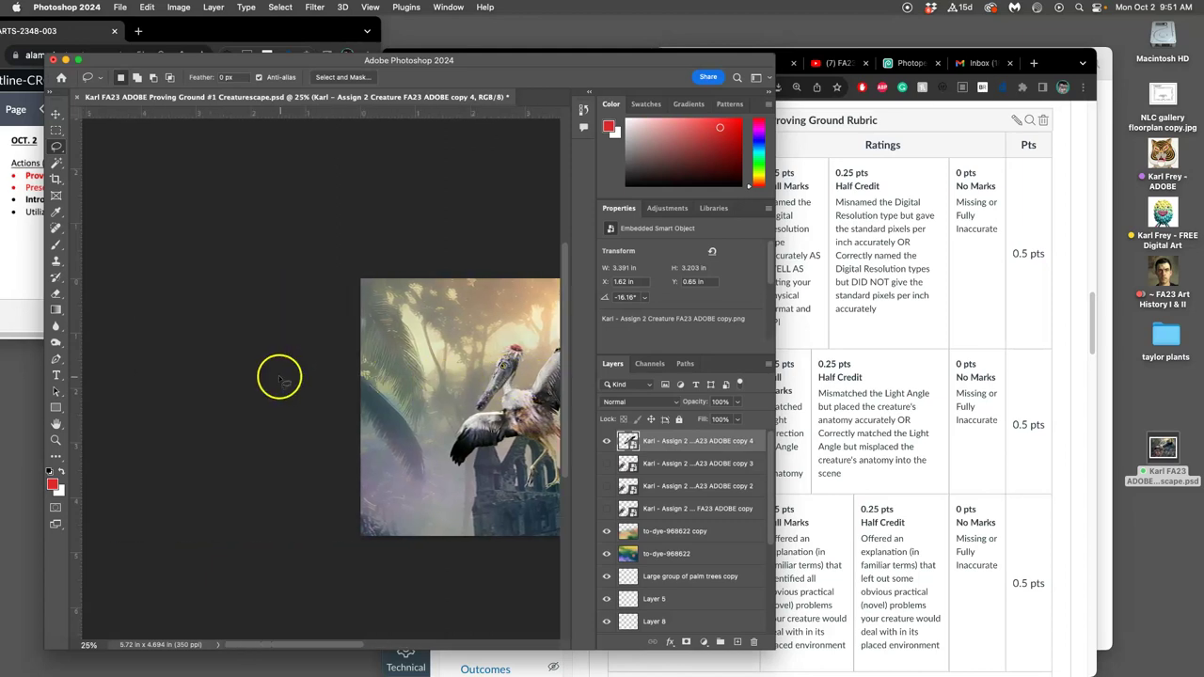
- Browse the Image menu and check the Canvas rubric's resolution criterion before returning to Photoshop
{"action": "left_click", "coordinate": [178, 7]}
{"action": "mouse_move", "coordinate": [202, 123]}
{"action": "left_click", "coordinate": [1062, 332]}
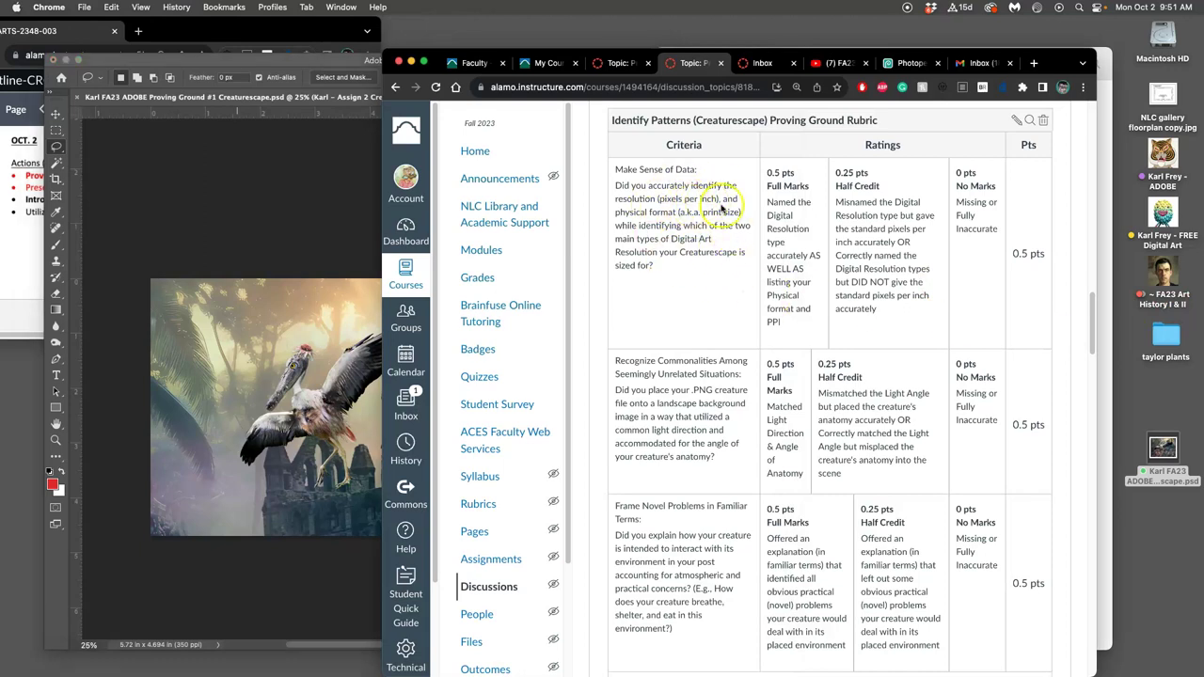
{"action": "left_click", "coordinate": [302, 207]}
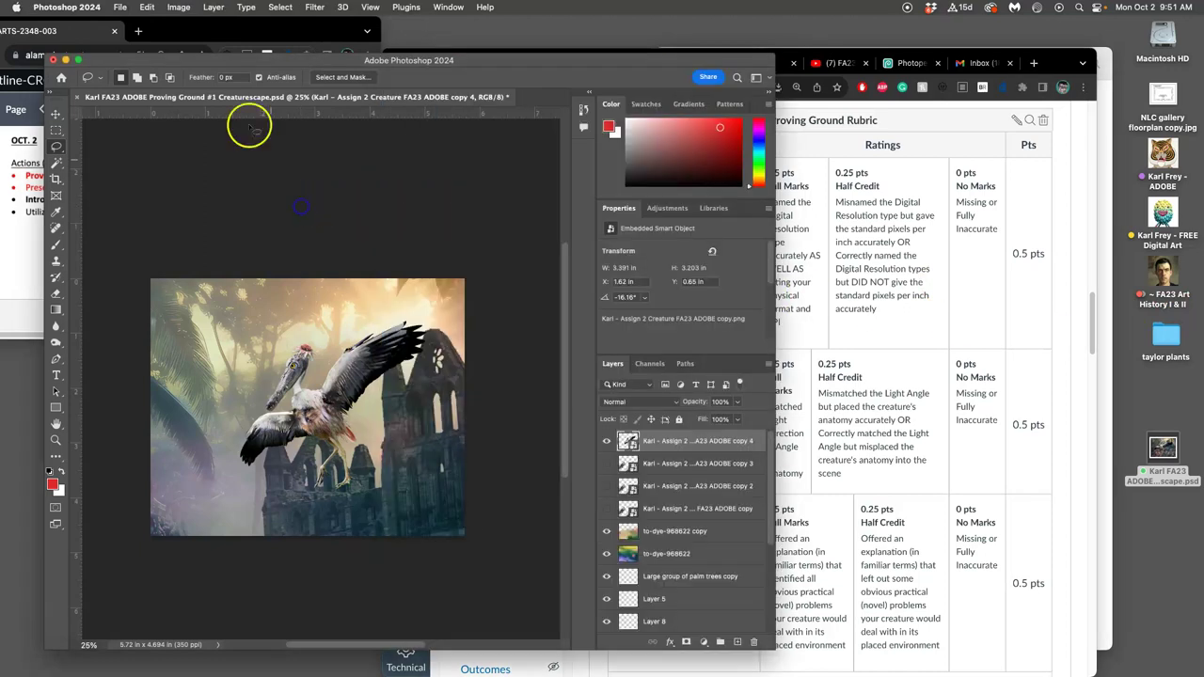
- In Image Size, turn off Resample and set resolution to 72 pixels/inch (27.806 × 22.819 in)
{"action": "left_click", "coordinate": [177, 7]}
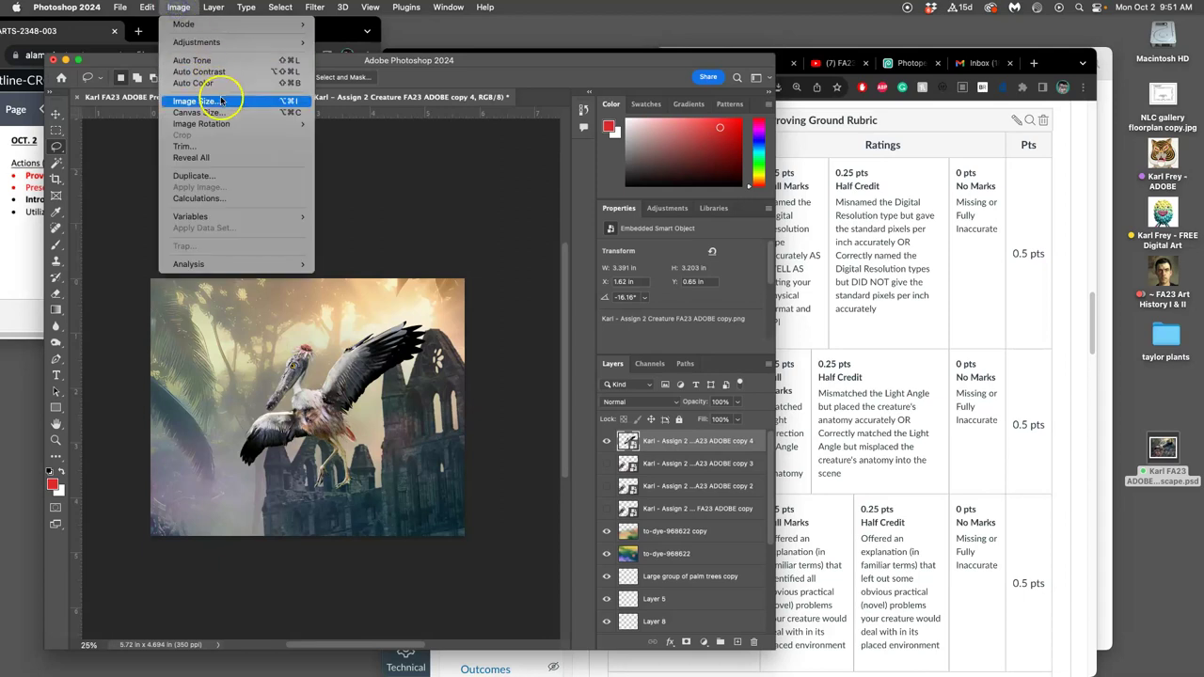
{"action": "left_click", "coordinate": [220, 99]}
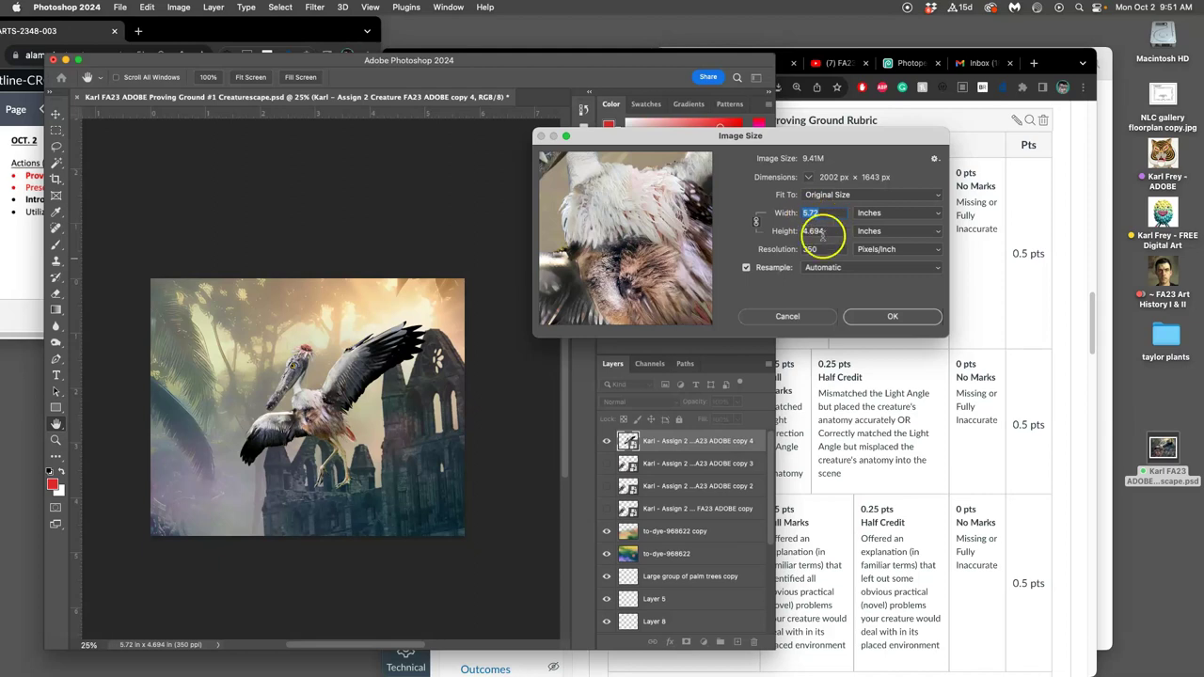
{"action": "left_click", "coordinate": [746, 268]}
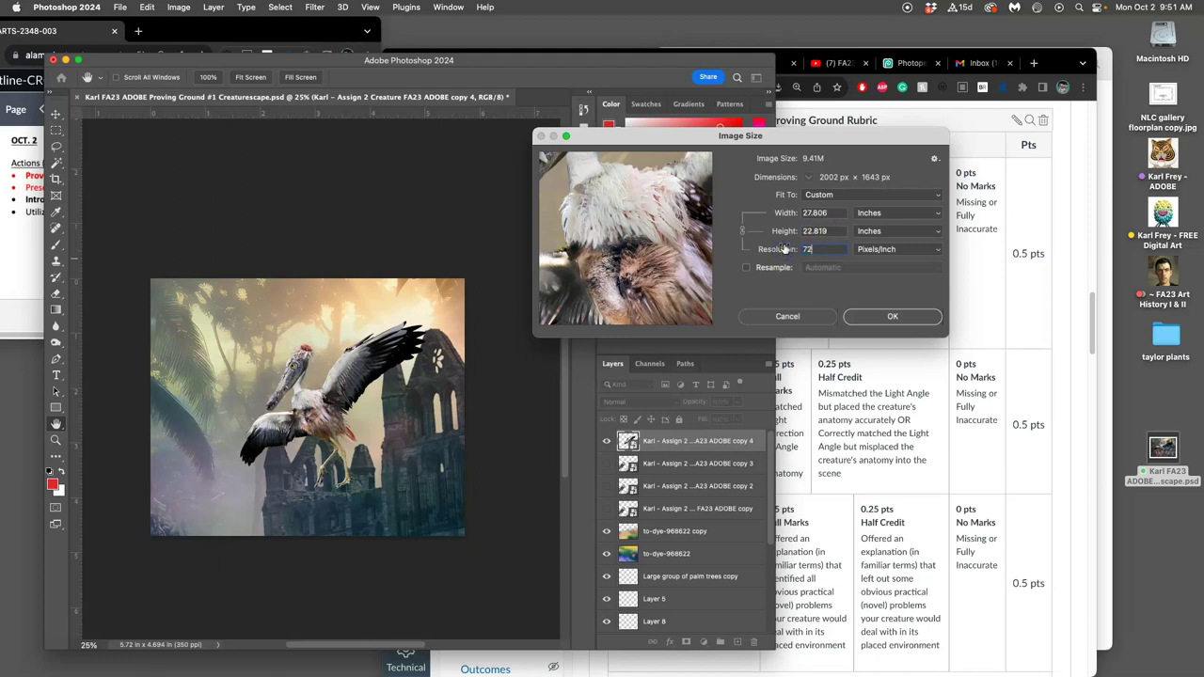
{"action": "left_click", "coordinate": [841, 242]}
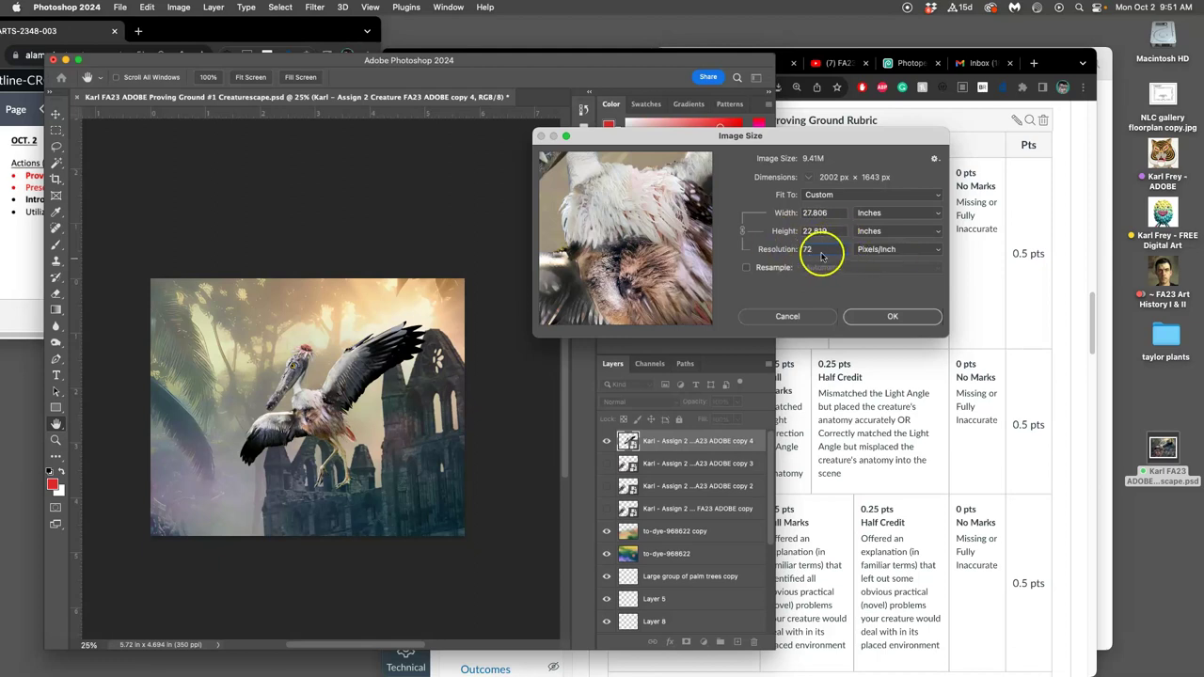